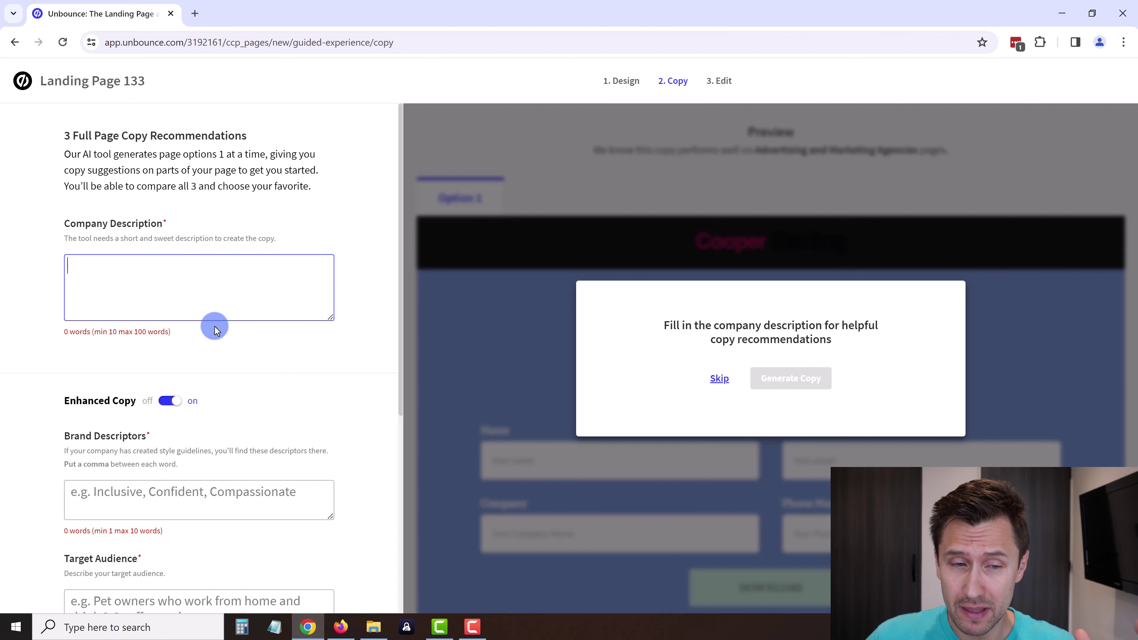
Review the company and brand description fields, and skip the AI copy recommendations to go straight to editing the page
scroll(222, 337, down, 5)
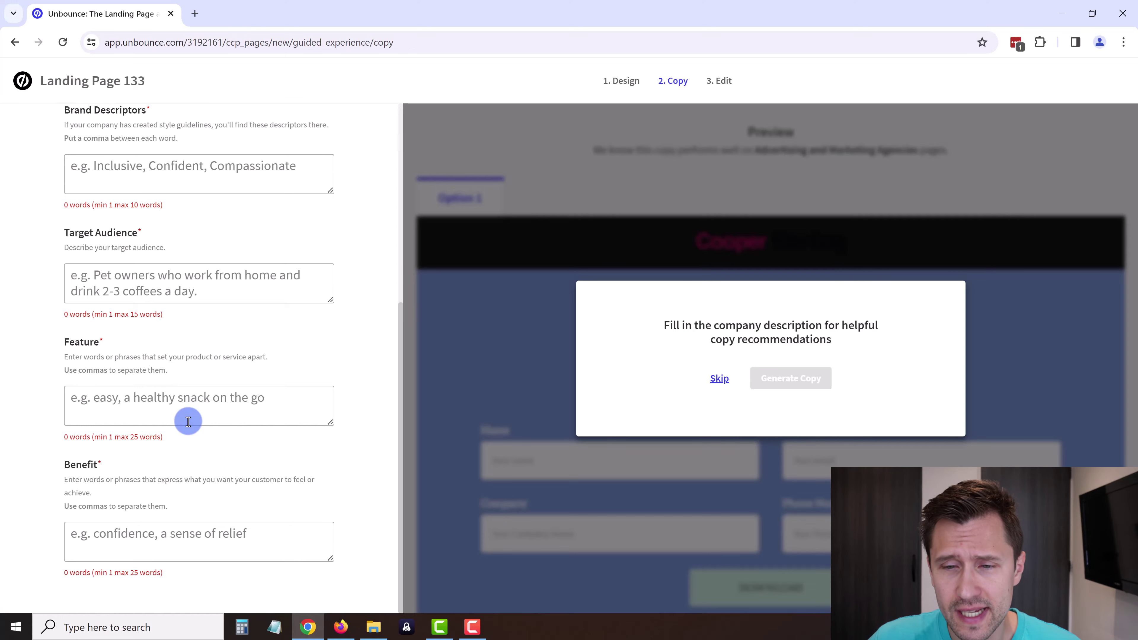
scroll(188, 422, up, 6)
click(281, 314)
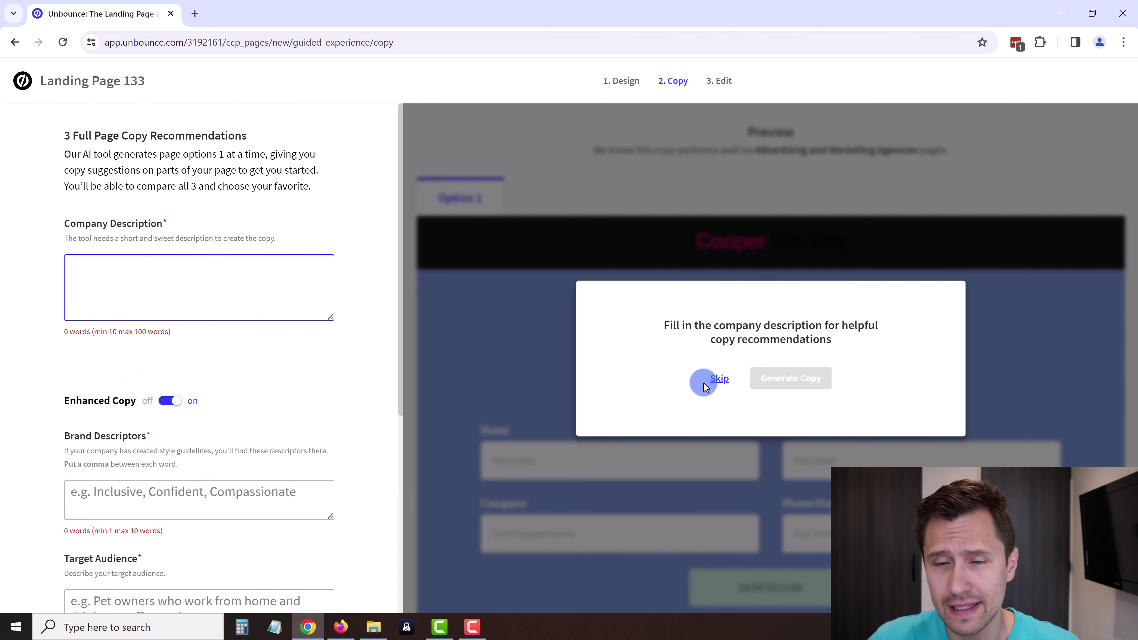
scroll(211, 292, down, 1)
scroll(231, 341, up, 1)
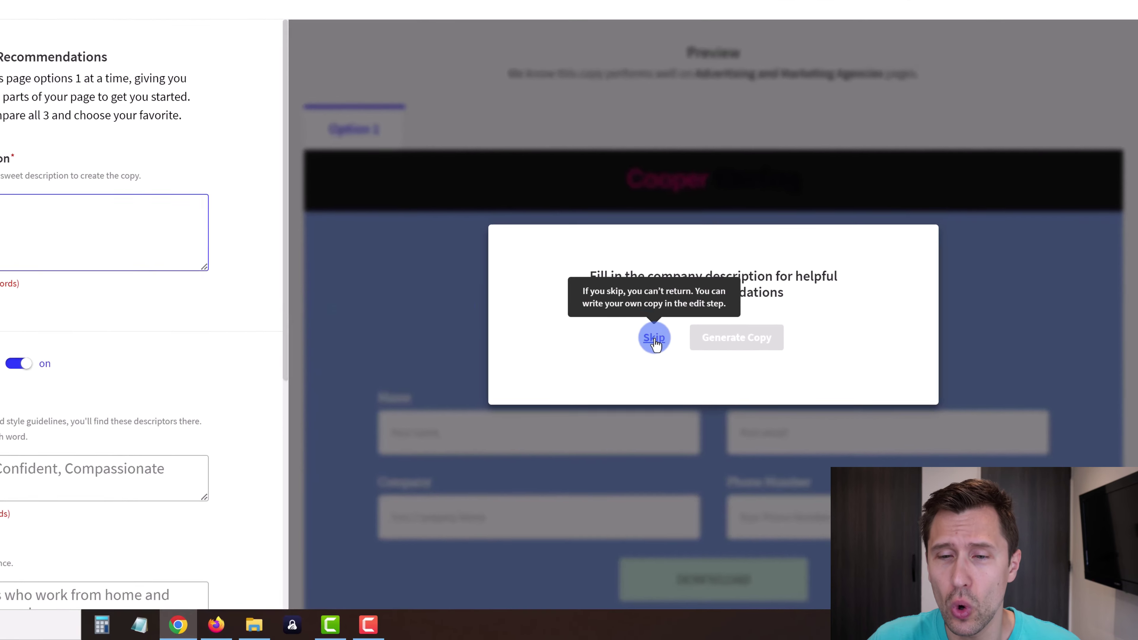
click(719, 378)
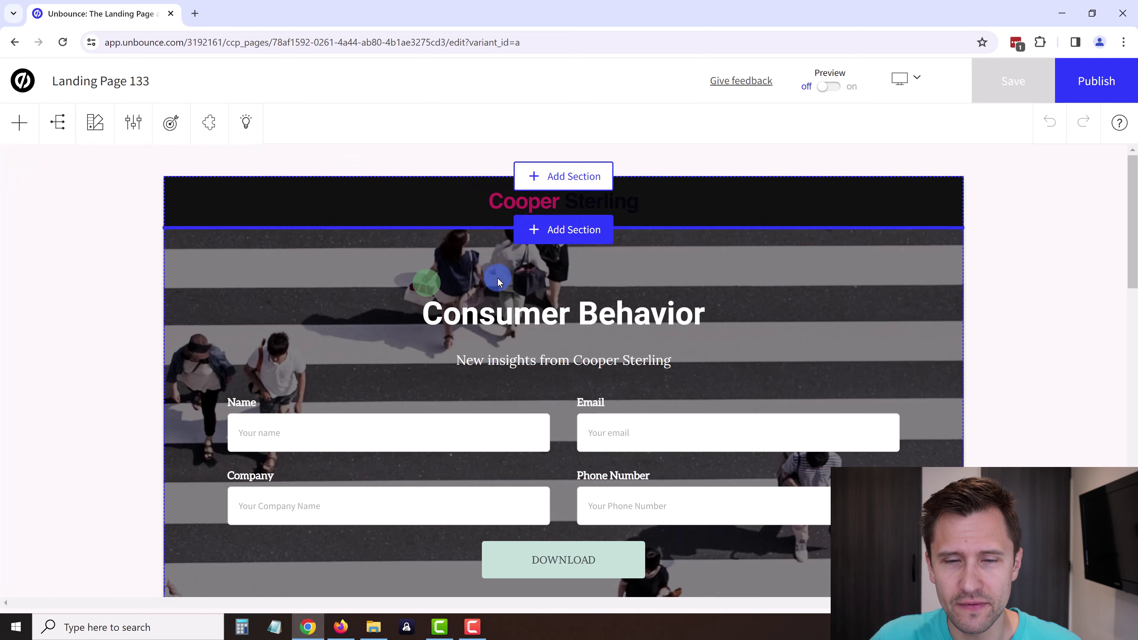
Open the copy recommendations tool for the "Consumer Behavior" heading of the form section
scroll(495, 285, down, 10)
scroll(546, 302, down, 12)
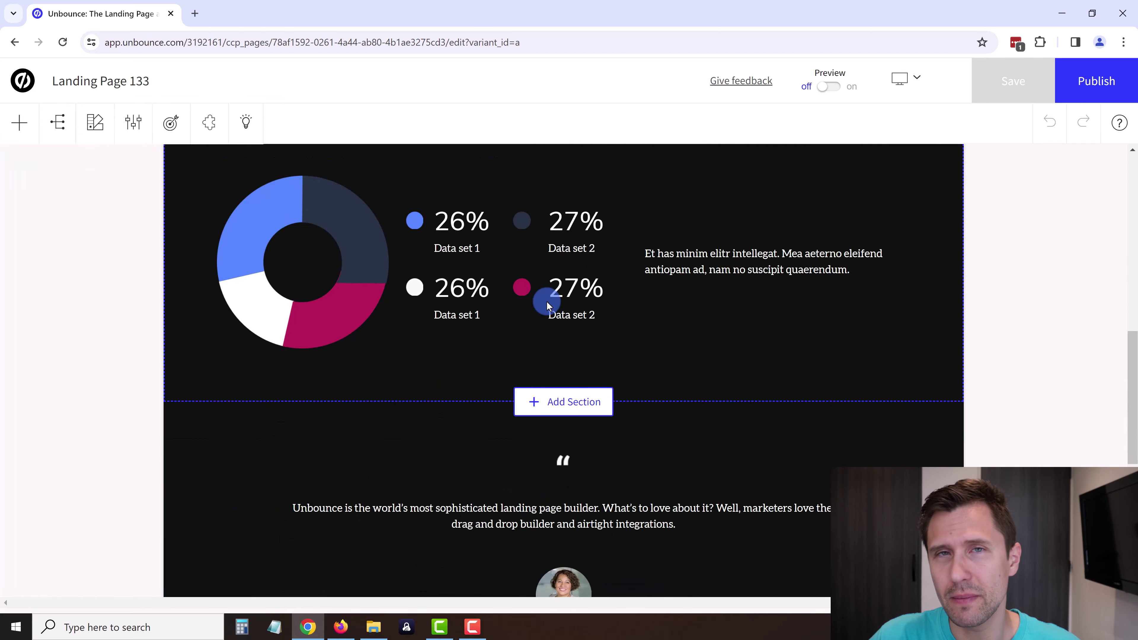
scroll(508, 301, up, 20)
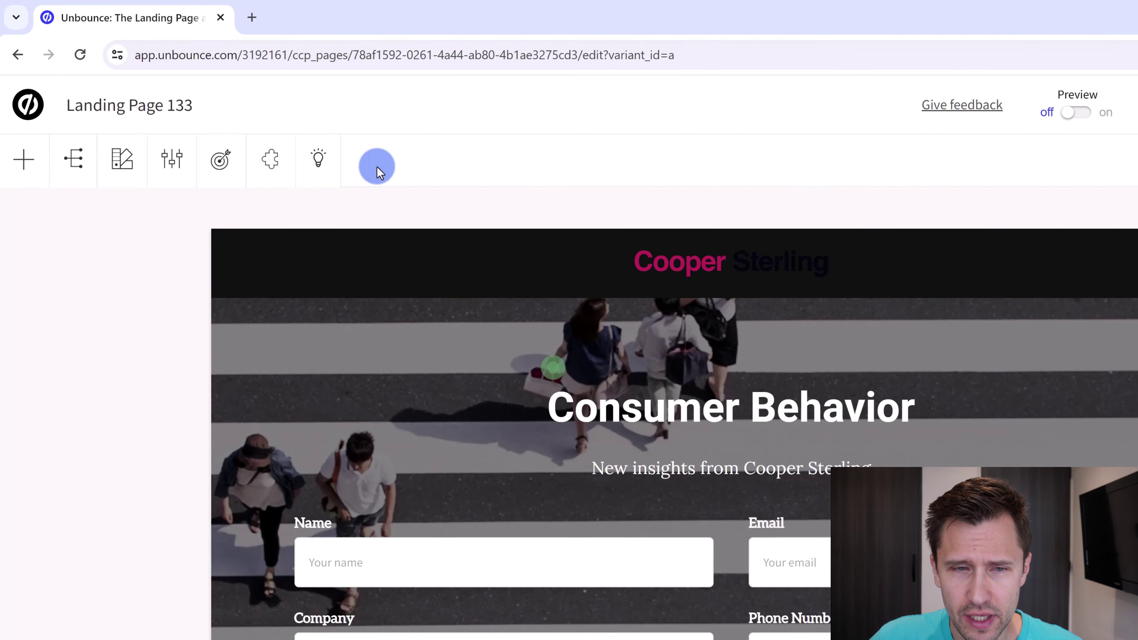
click(319, 167)
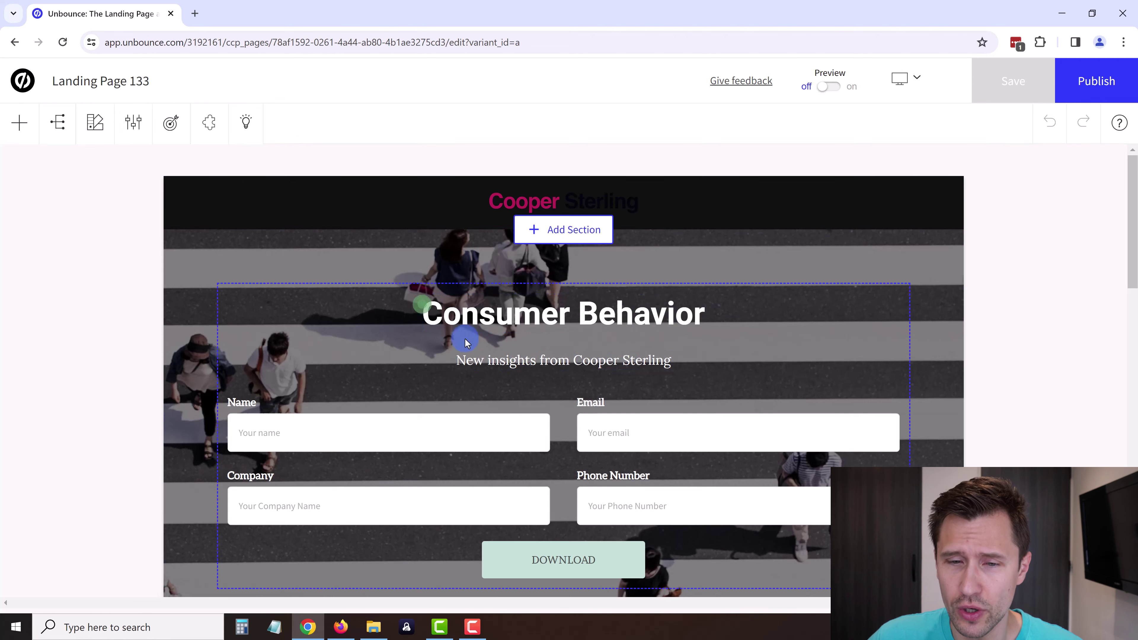
click(610, 311)
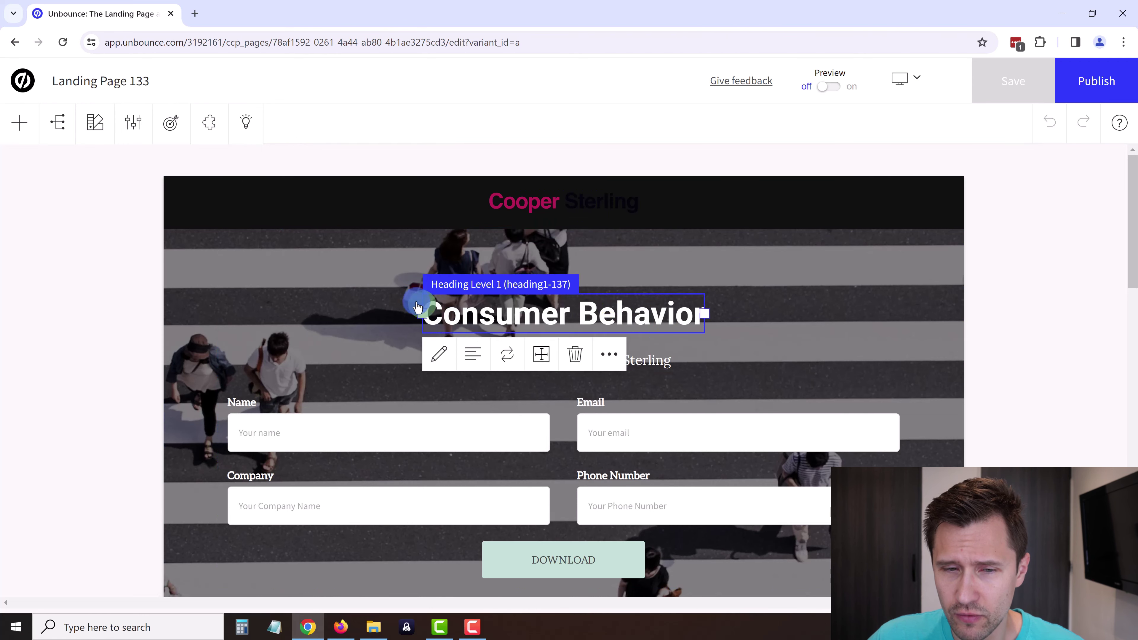
click(246, 121)
click(425, 308)
click(414, 300)
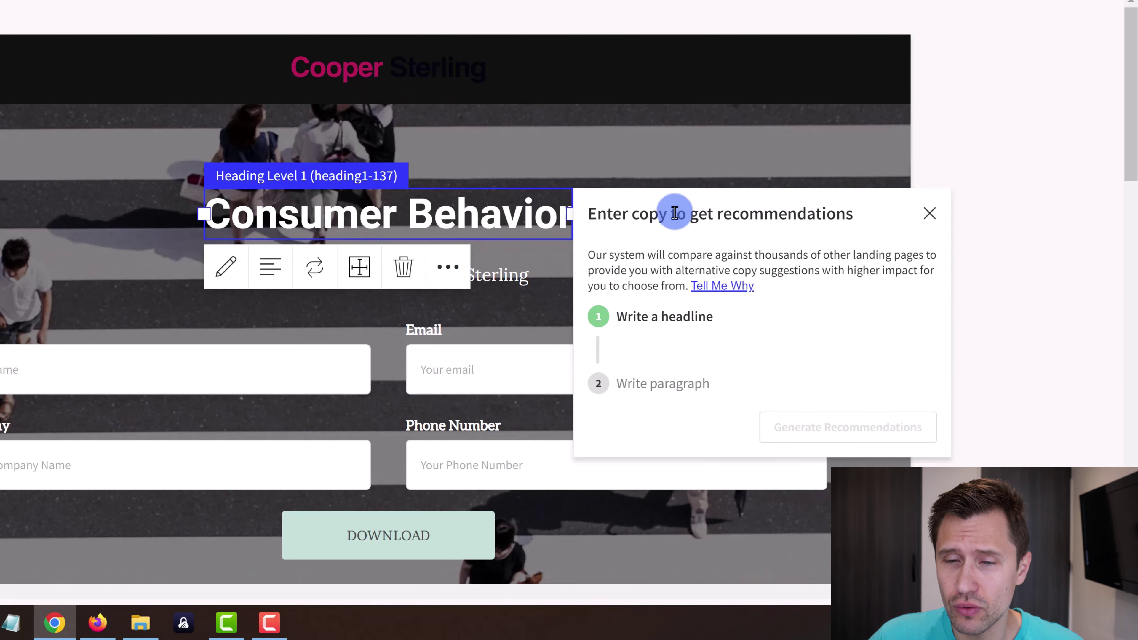
Replace the main headline text with "Get Your Free Affiliate Marketing Guide"
click(764, 214)
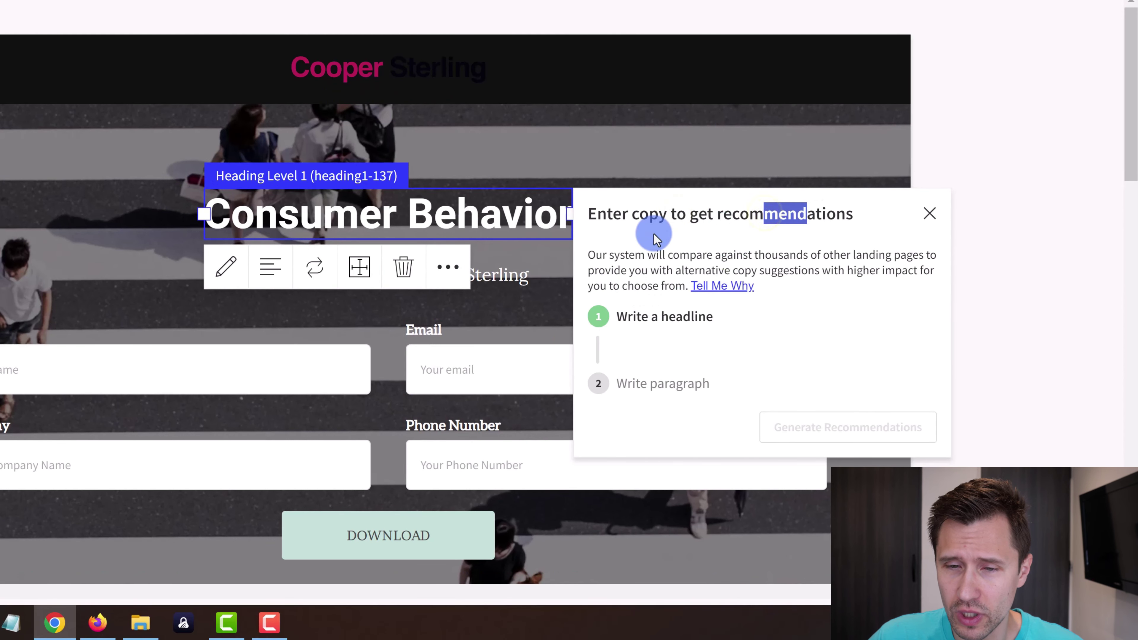
click(506, 274)
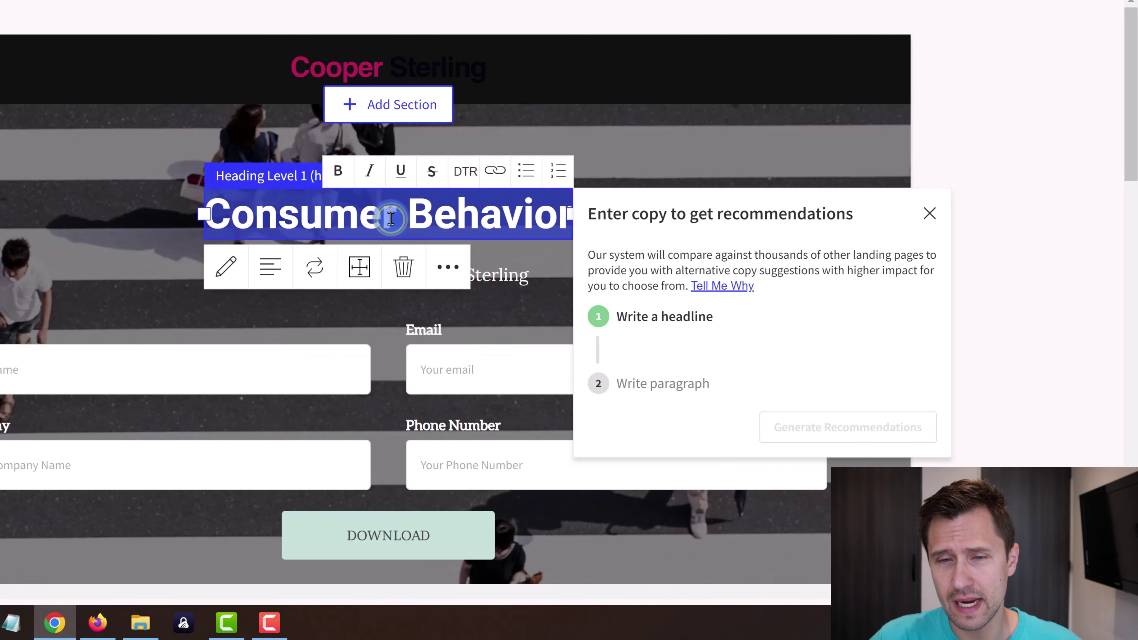
text(Get Your Free Af)
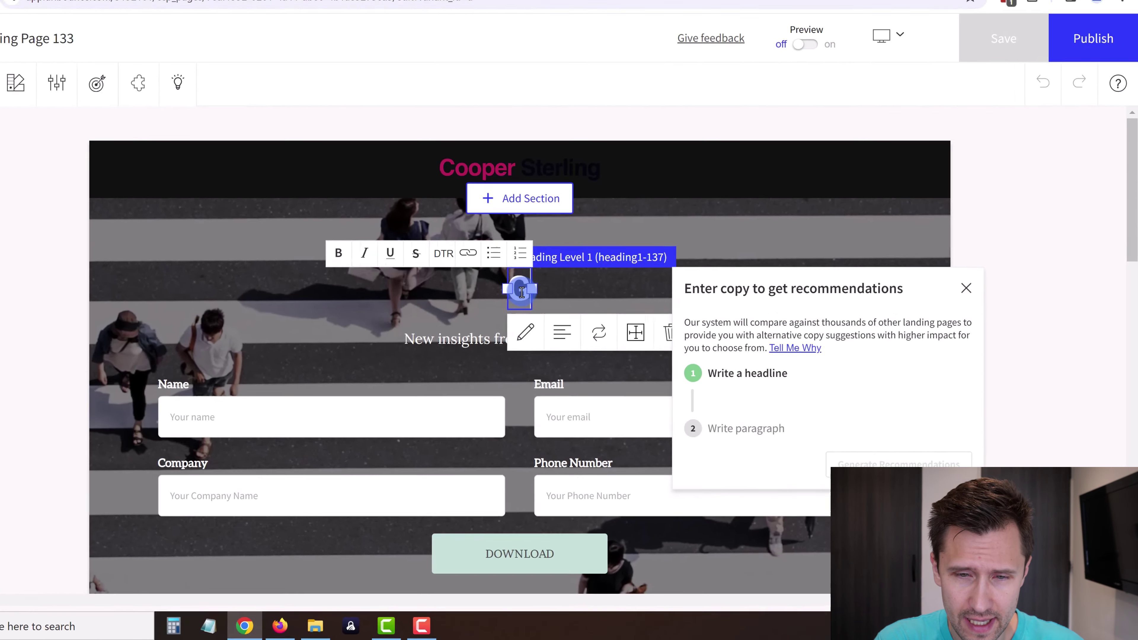
text(filiate Marketing Guide)
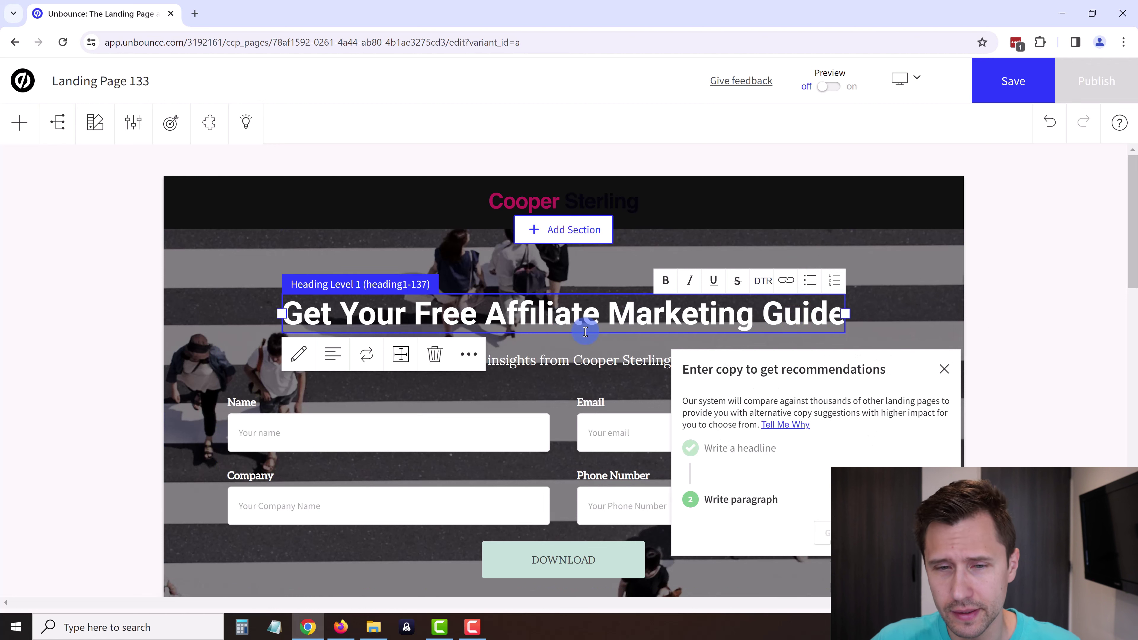
Replace the paragraph below the headline with "This 55-page affiliate marketing guide shows you how to make money online starting today"
click(544, 360)
double_click(534, 360)
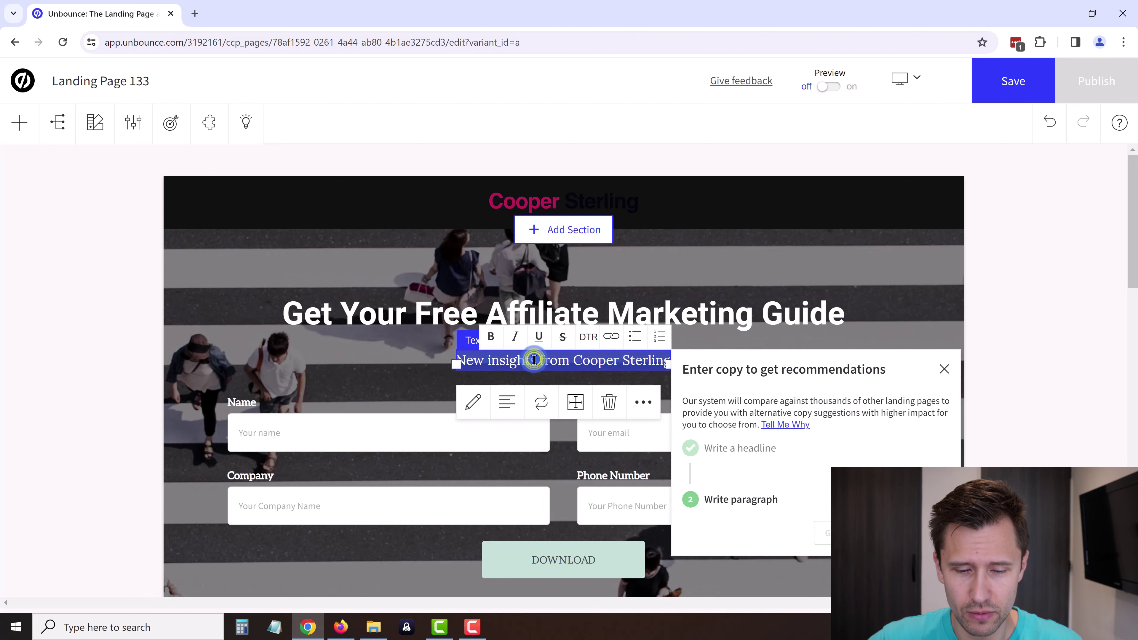
text(This 55-page)
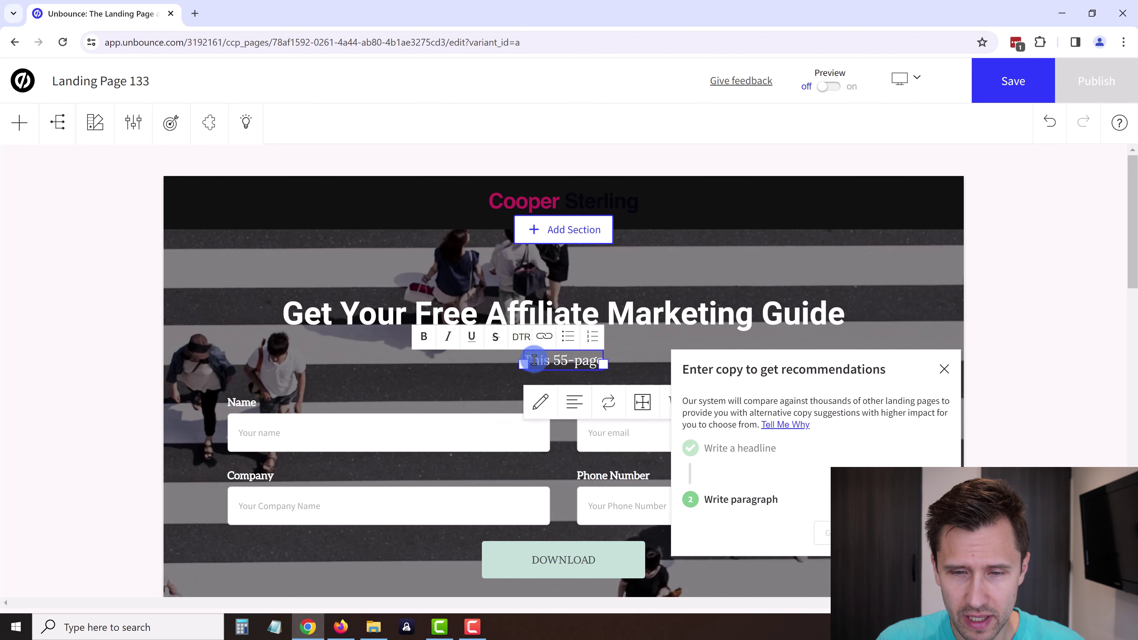
text( affiliate marketing guid)
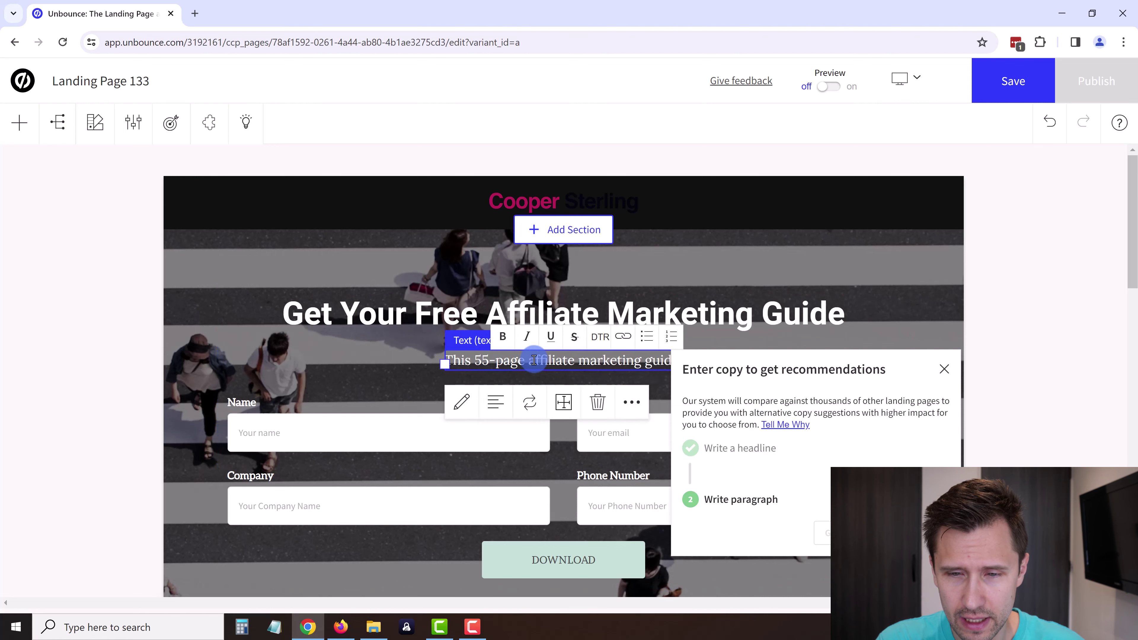
text(e shows you)
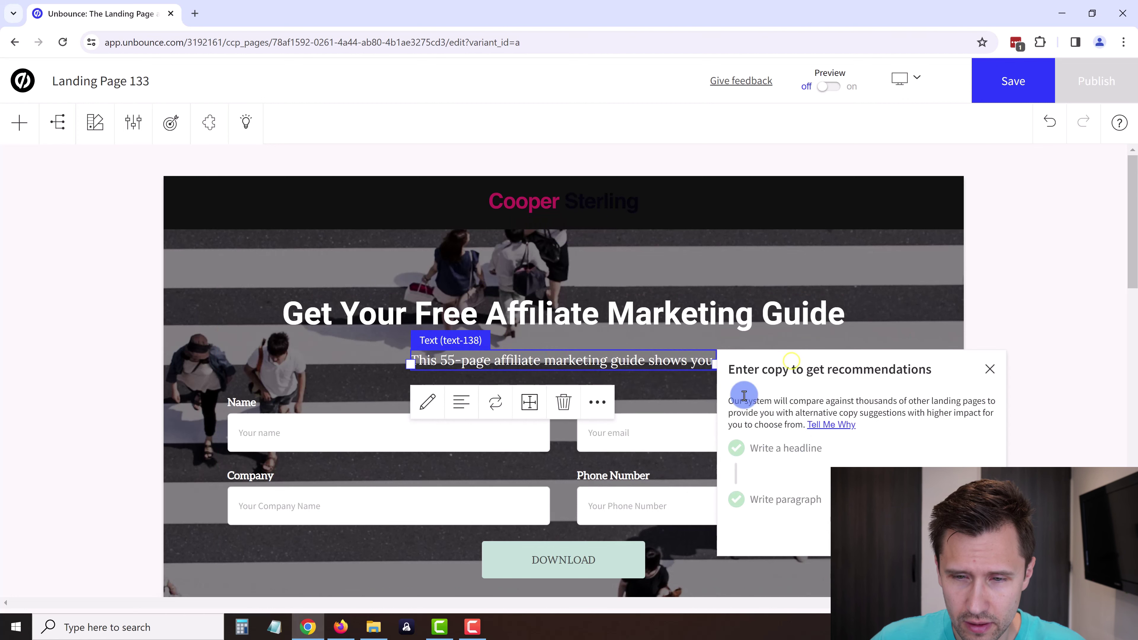
text( how to ma)
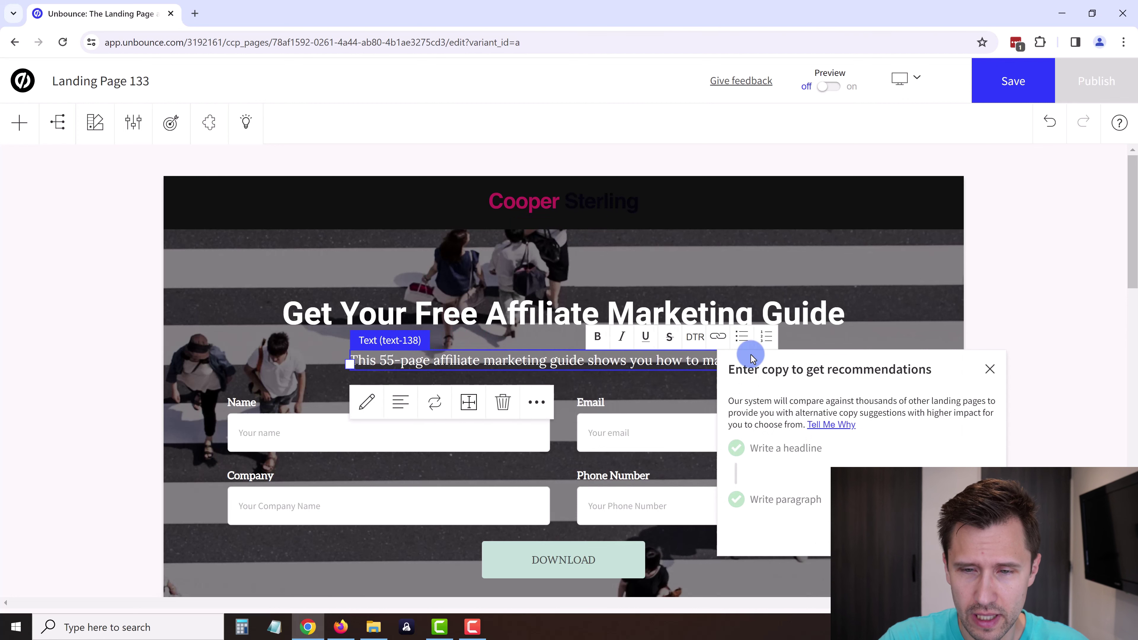
text(ke money online)
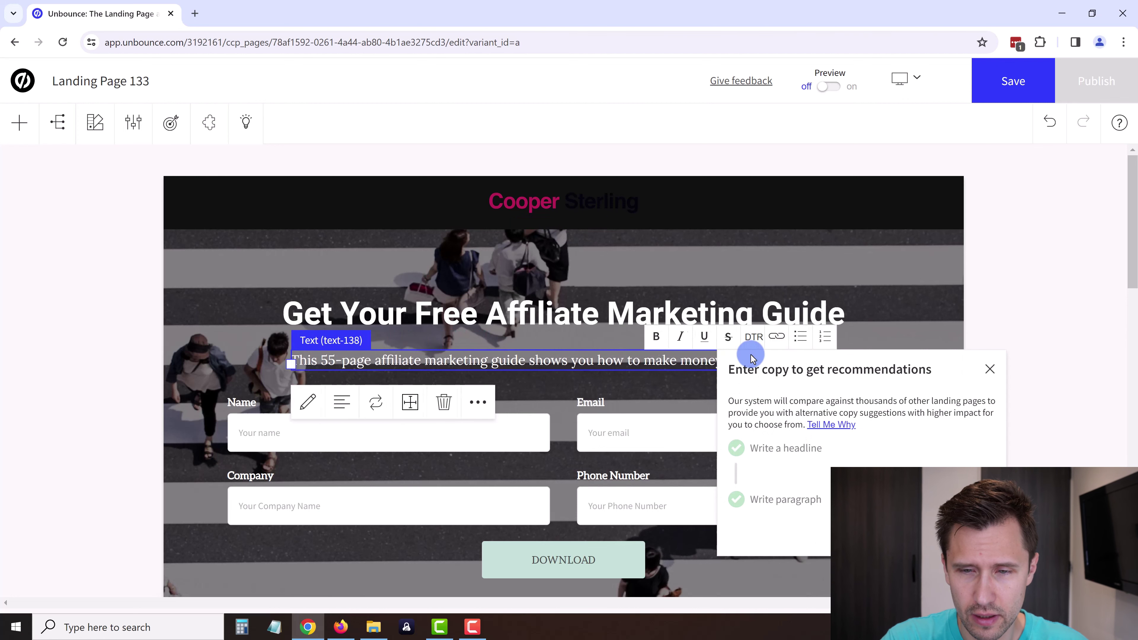
click(761, 364)
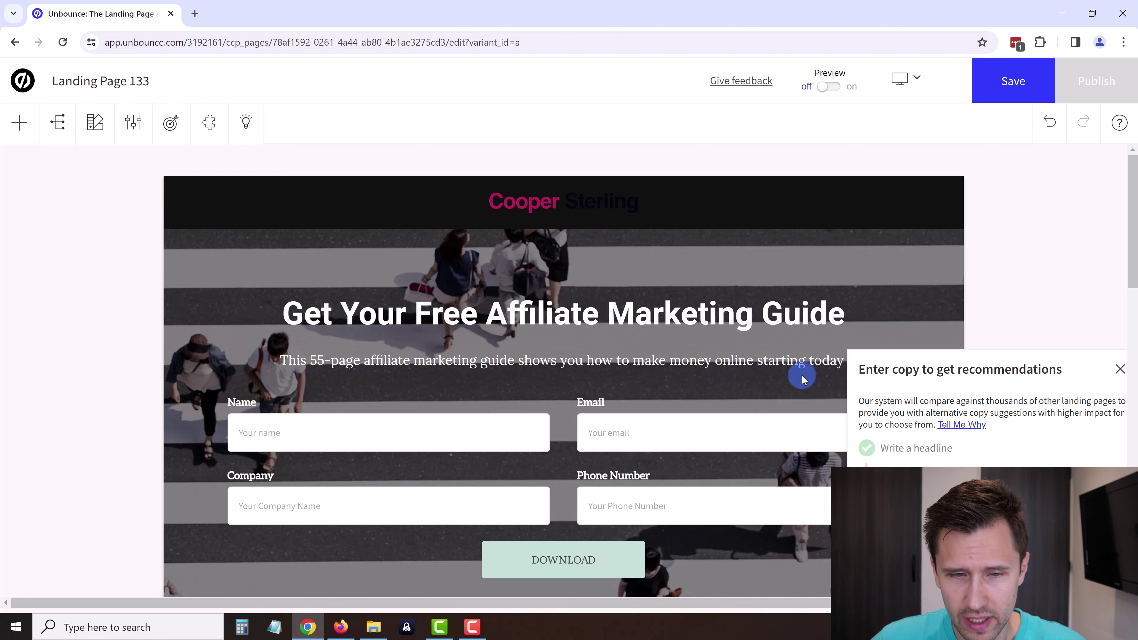
Generate copy recommendations from the headline and paragraph
click(1030, 538)
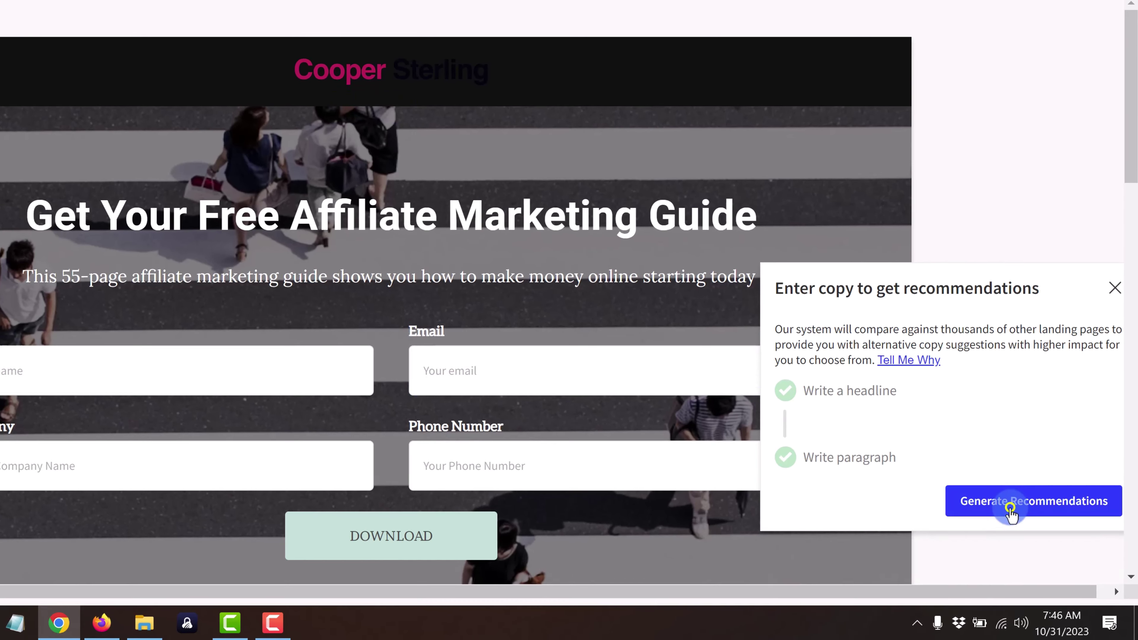
click(1004, 511)
scroll(574, 274, down, 2)
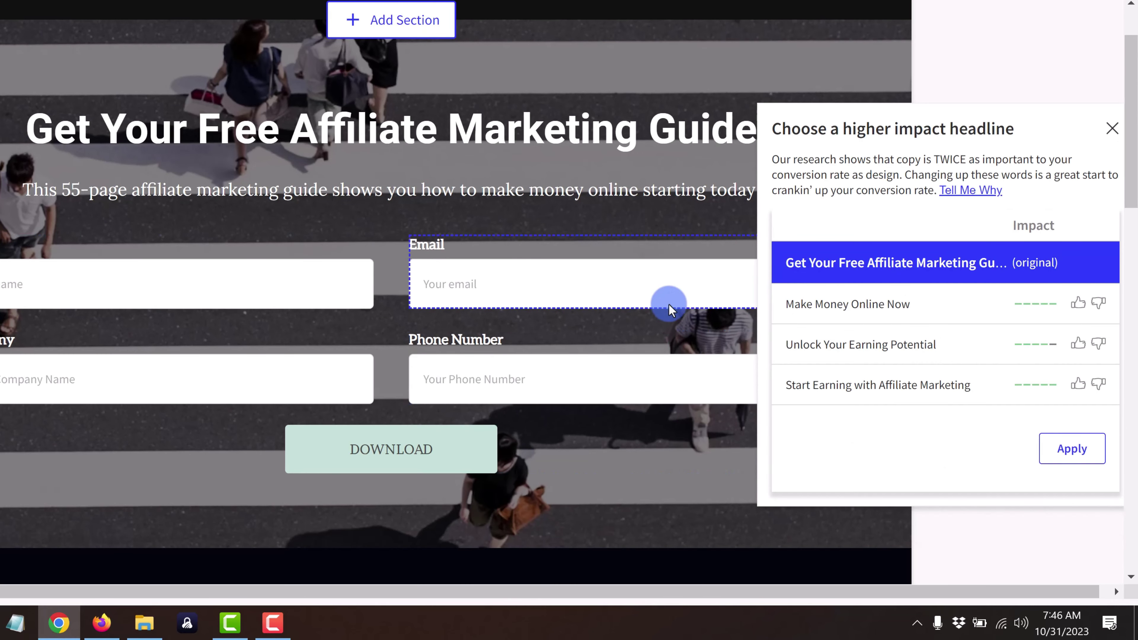
scroll(851, 309, up, 2)
Preview the suggested headlines on the page and apply "Make Money Online Now"
click(968, 366)
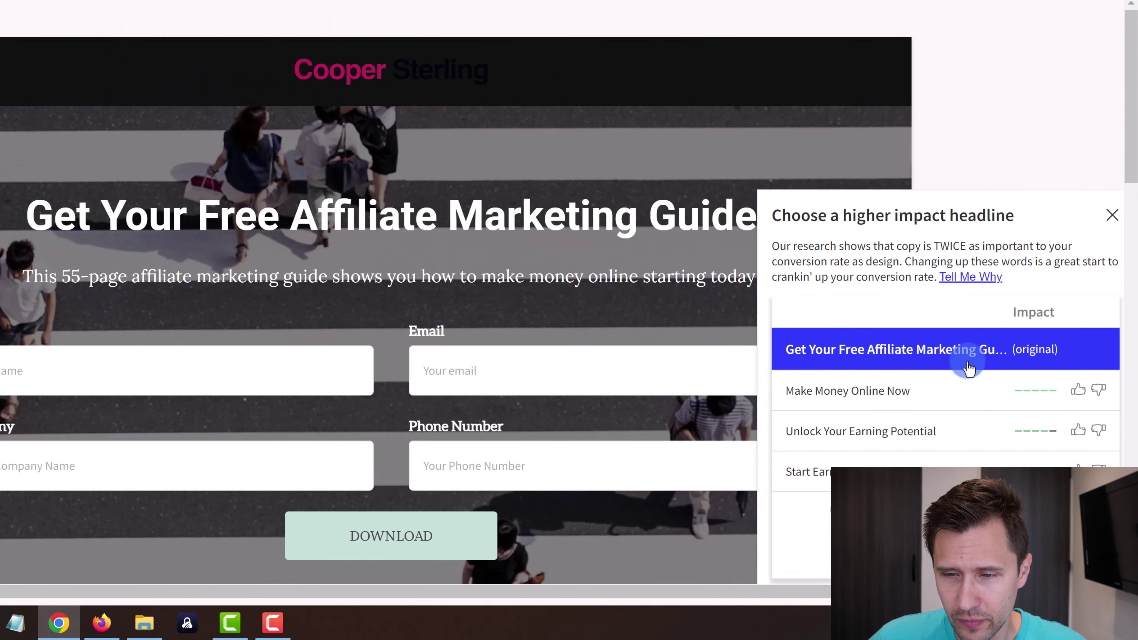
click(845, 397)
click(739, 444)
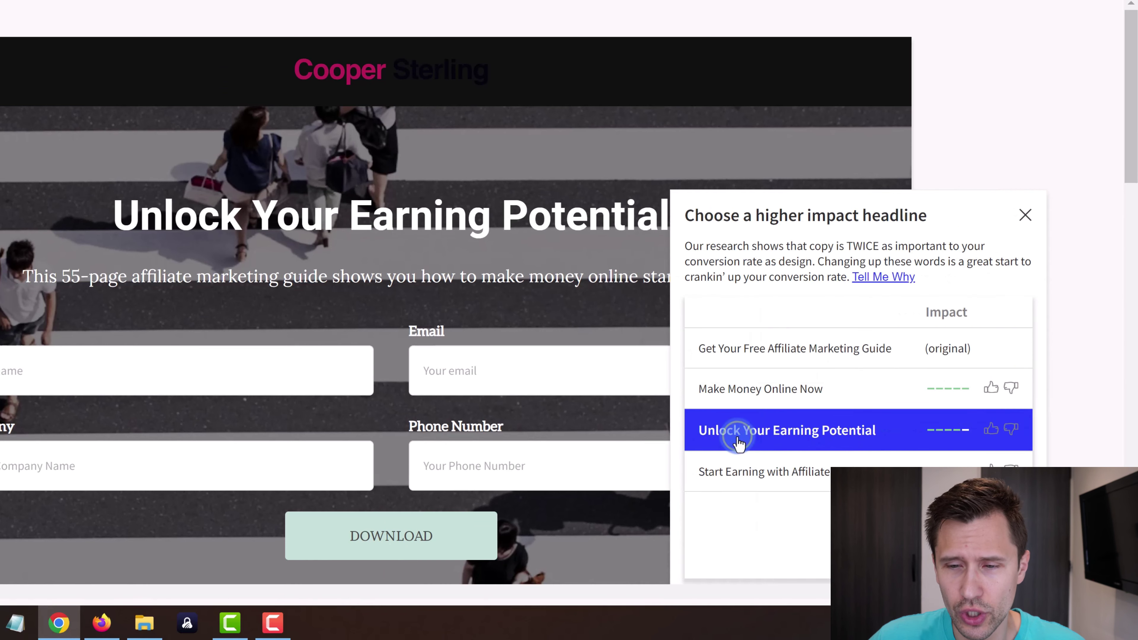
click(767, 478)
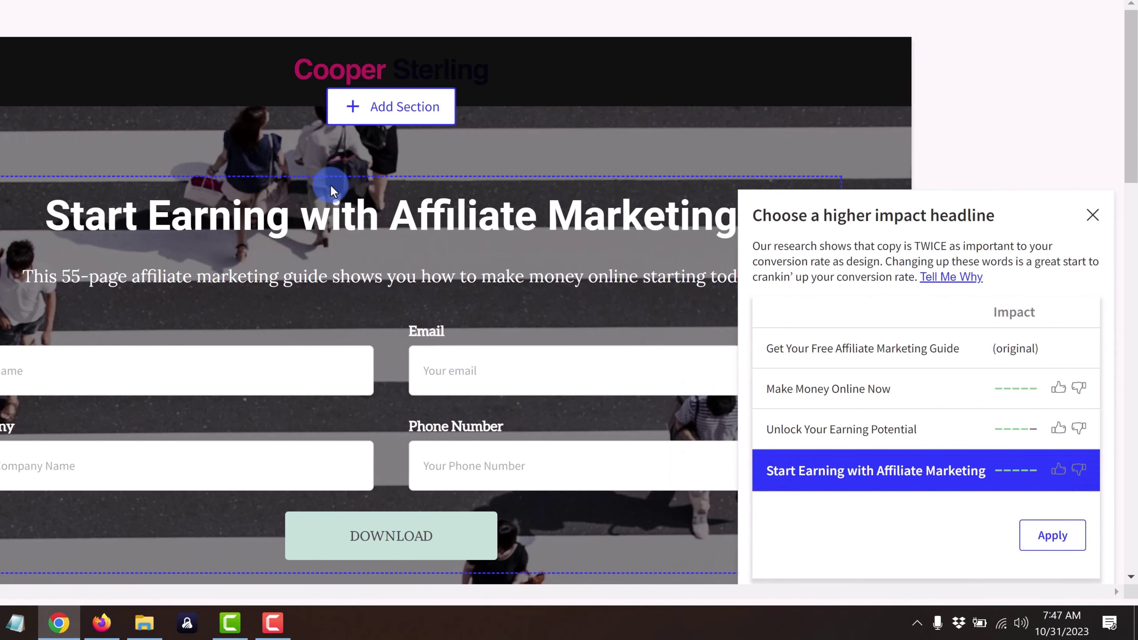
click(894, 431)
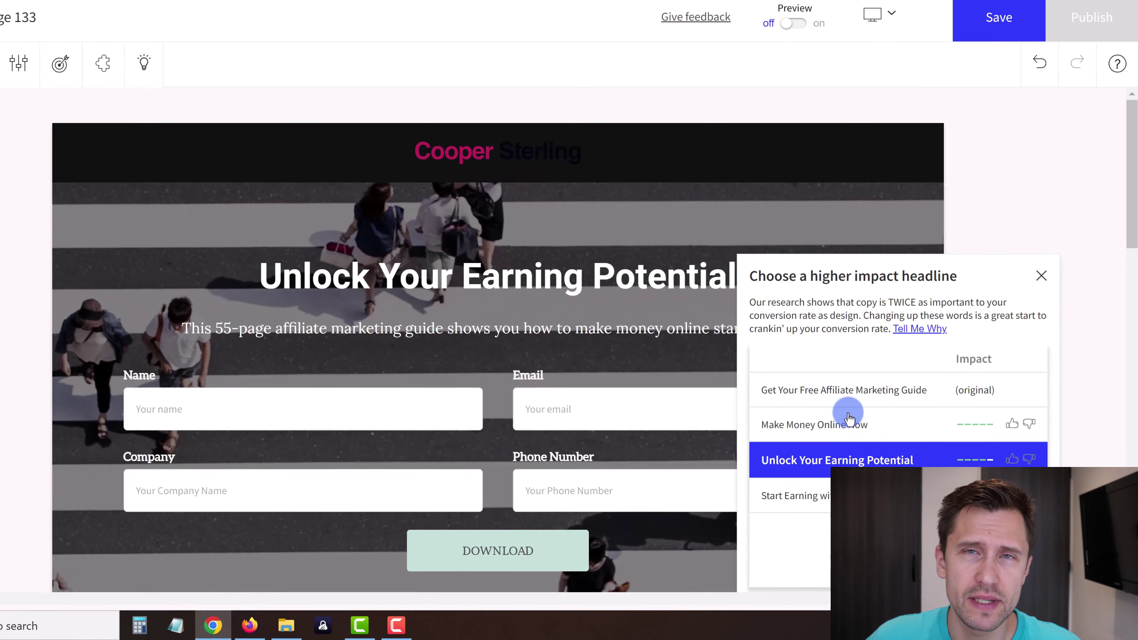
click(850, 418)
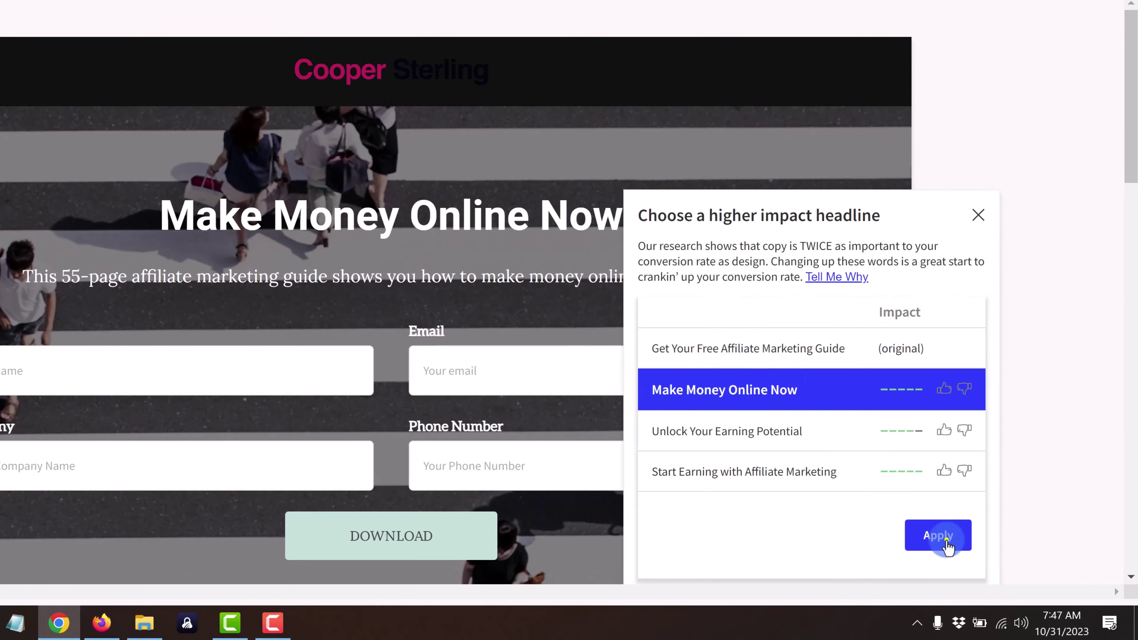
click(938, 536)
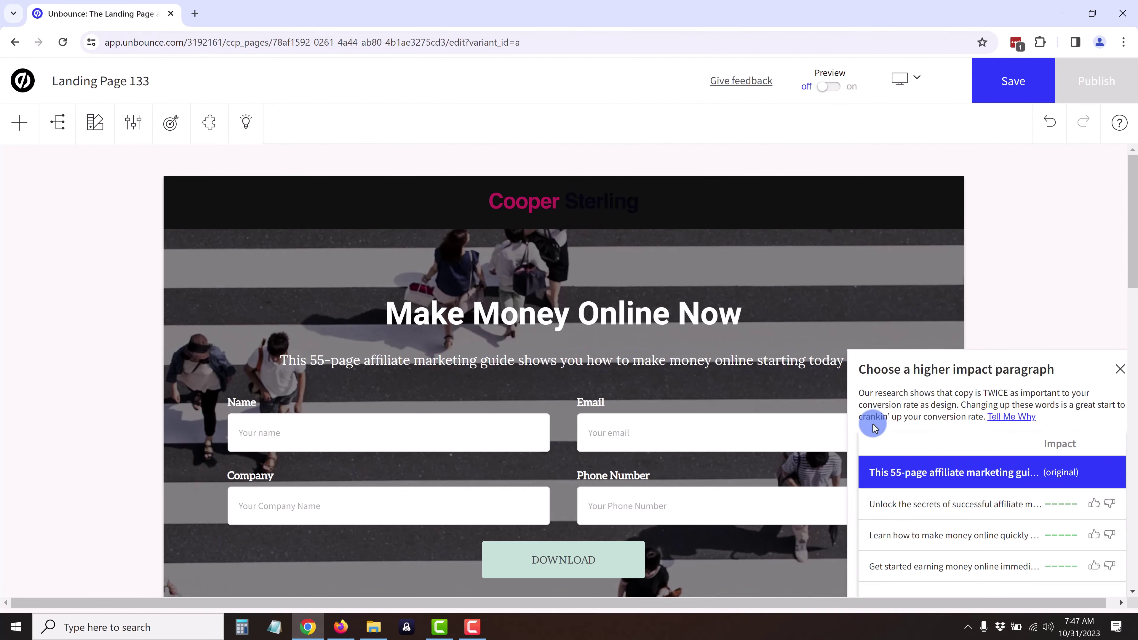
Preview the suggested paragraphs and apply "Learn how to make money online quickly and easily with this detailed affiliate marketing guide"
click(975, 511)
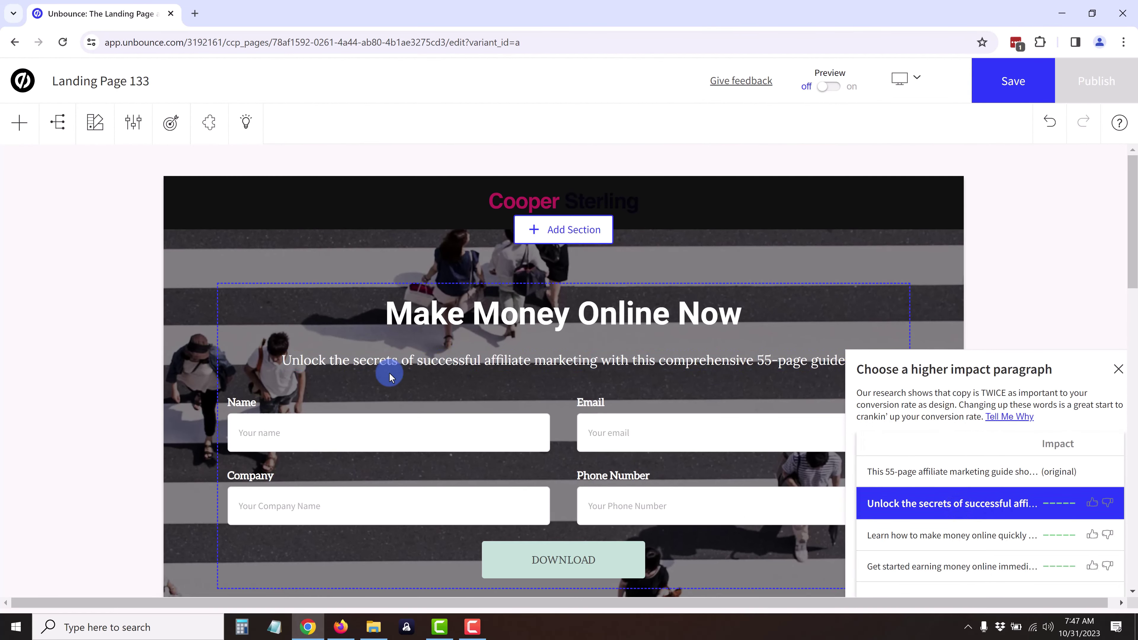
click(947, 546)
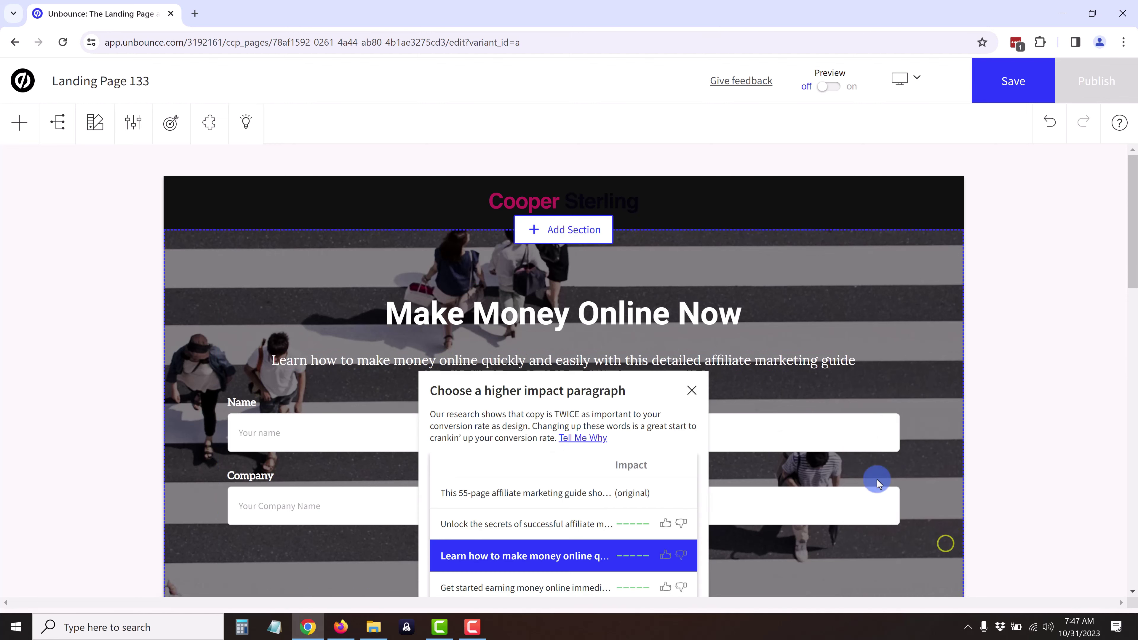
scroll(672, 480, down, 1)
click(566, 518)
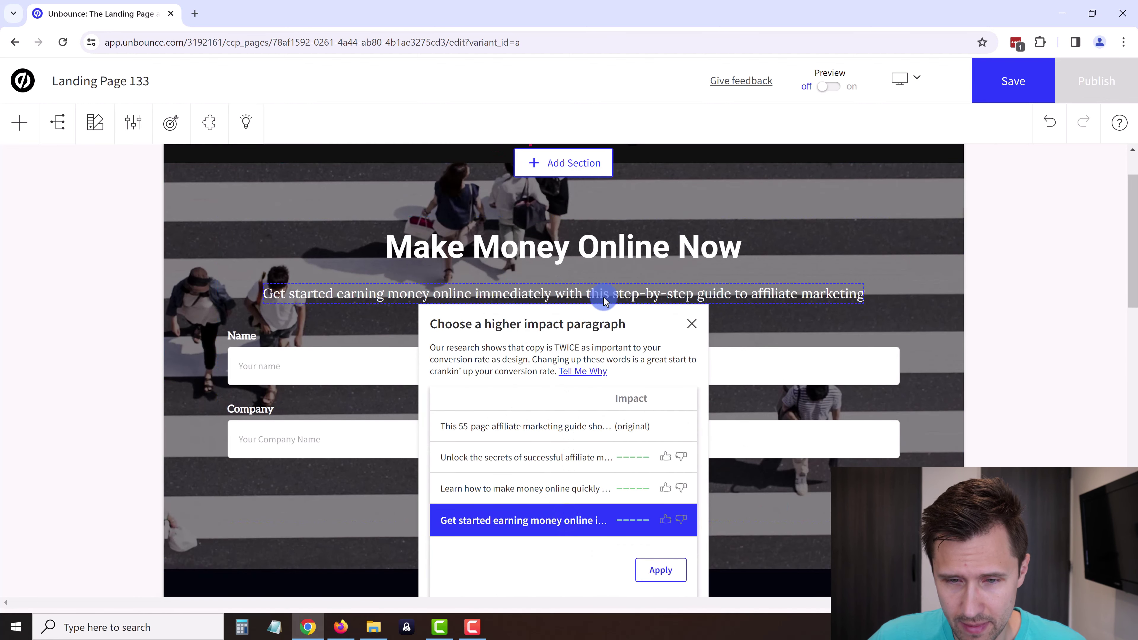
key(Up)
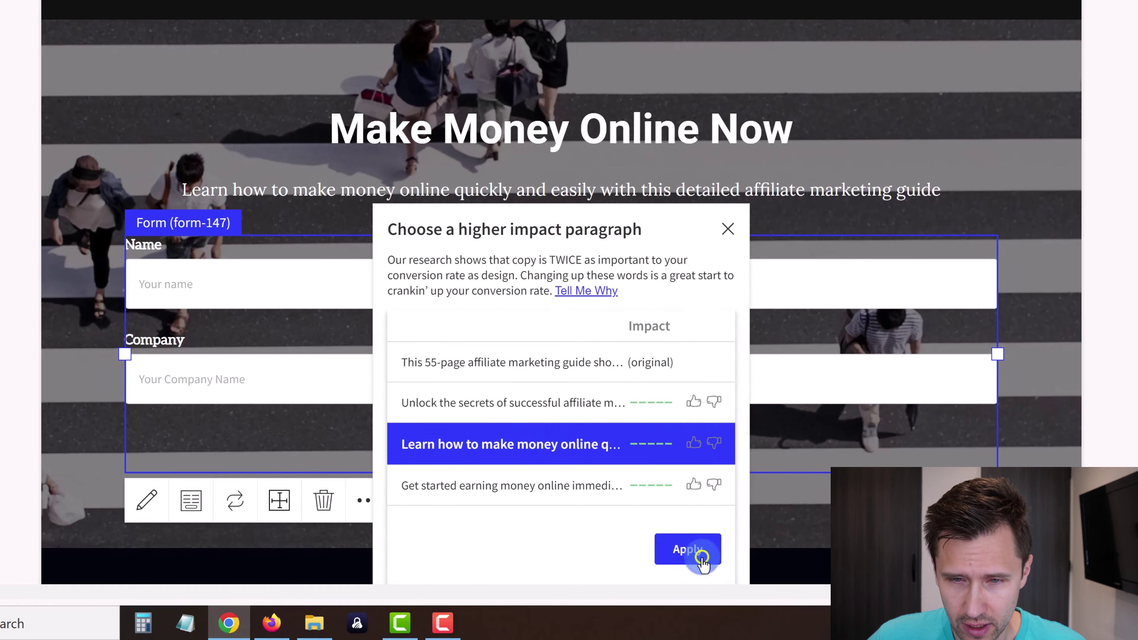
click(661, 570)
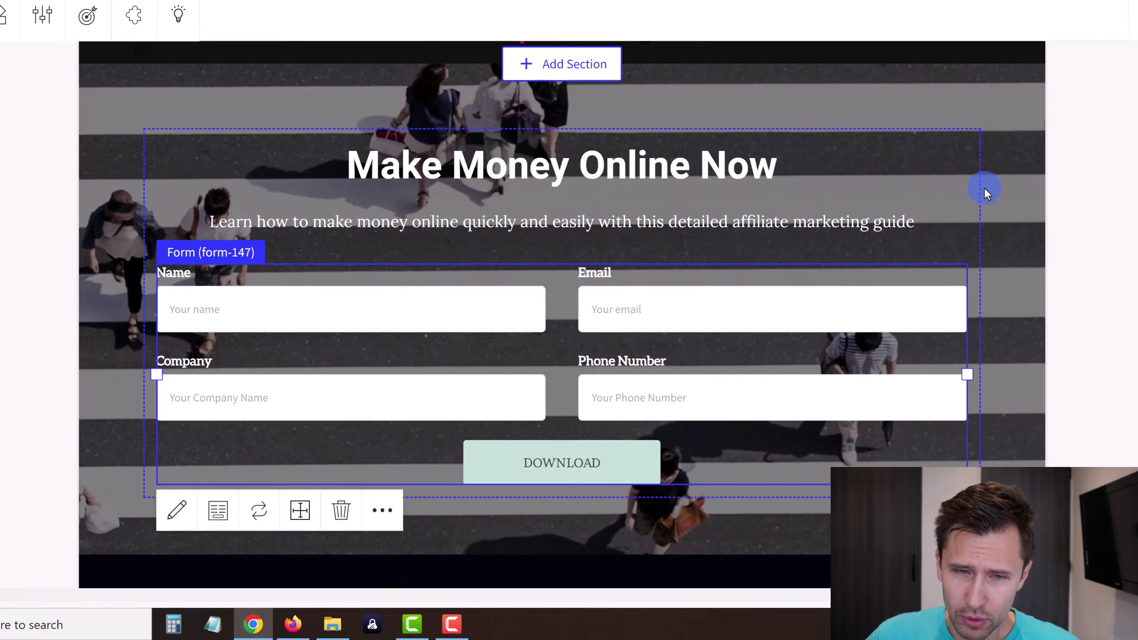
Compare the headline's original text with the suggested headlines on the page and reapply "Make Money Online Now"
click(985, 188)
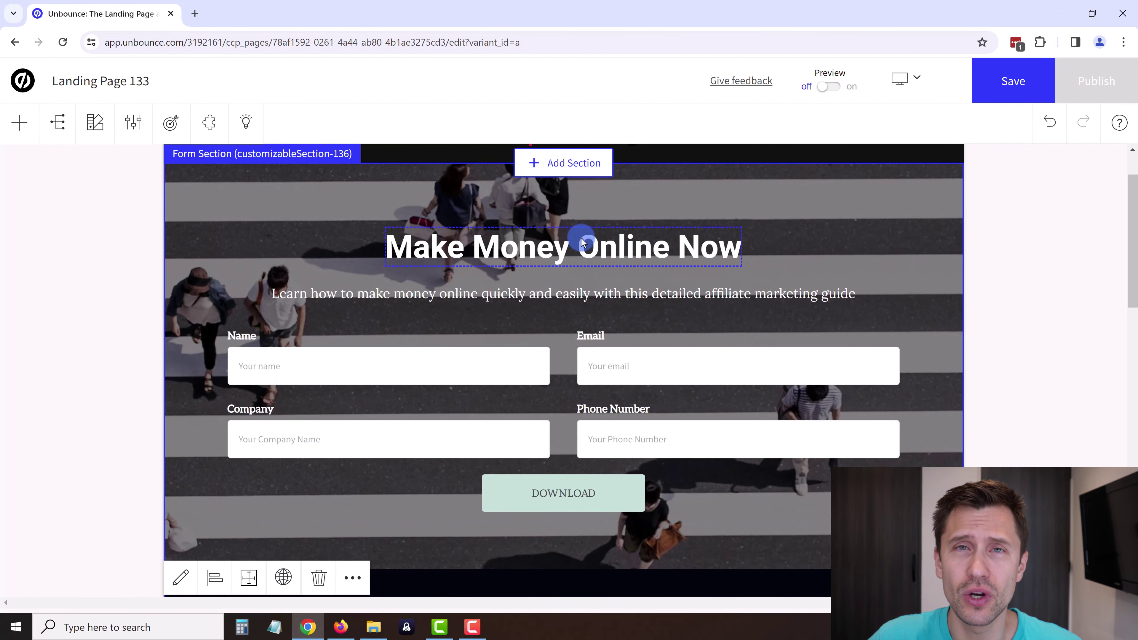
click(525, 253)
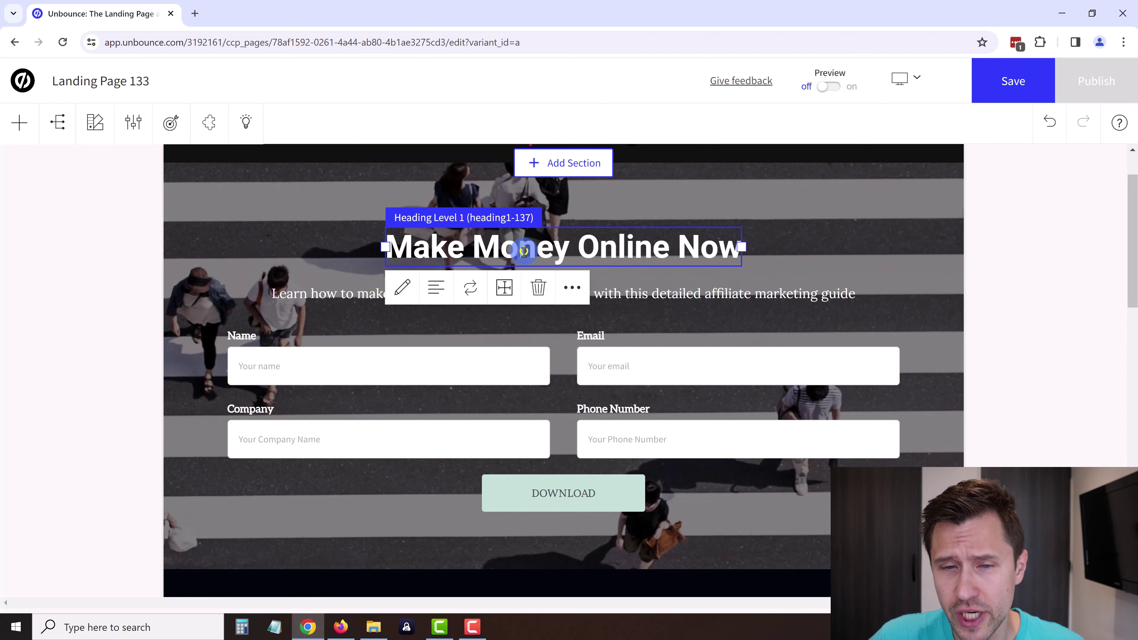
click(637, 294)
click(530, 256)
click(244, 122)
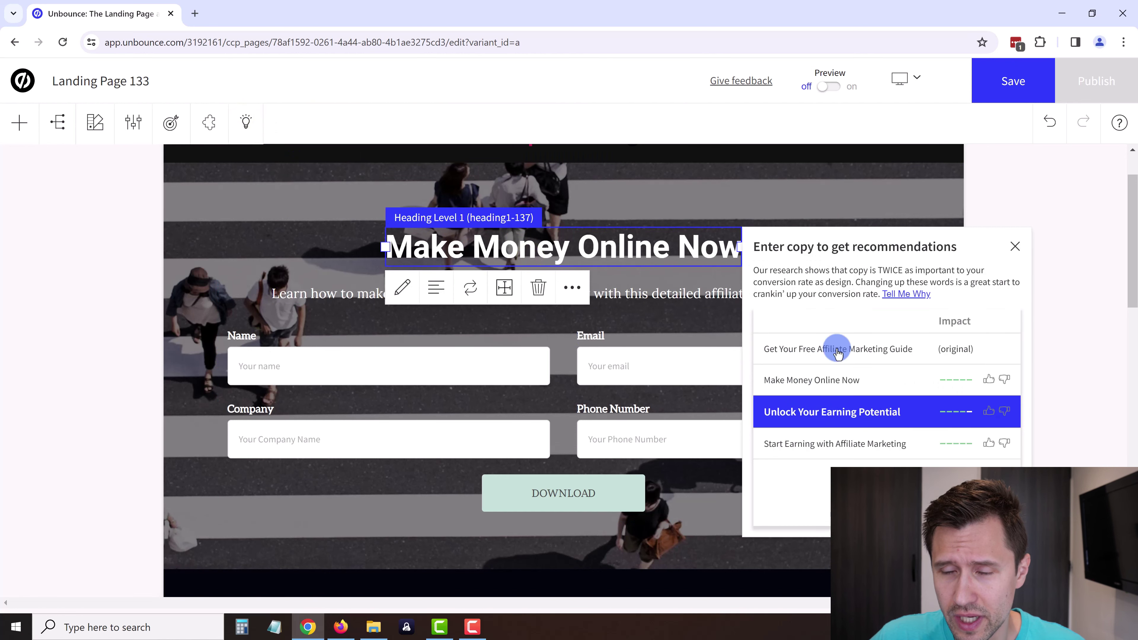
click(843, 349)
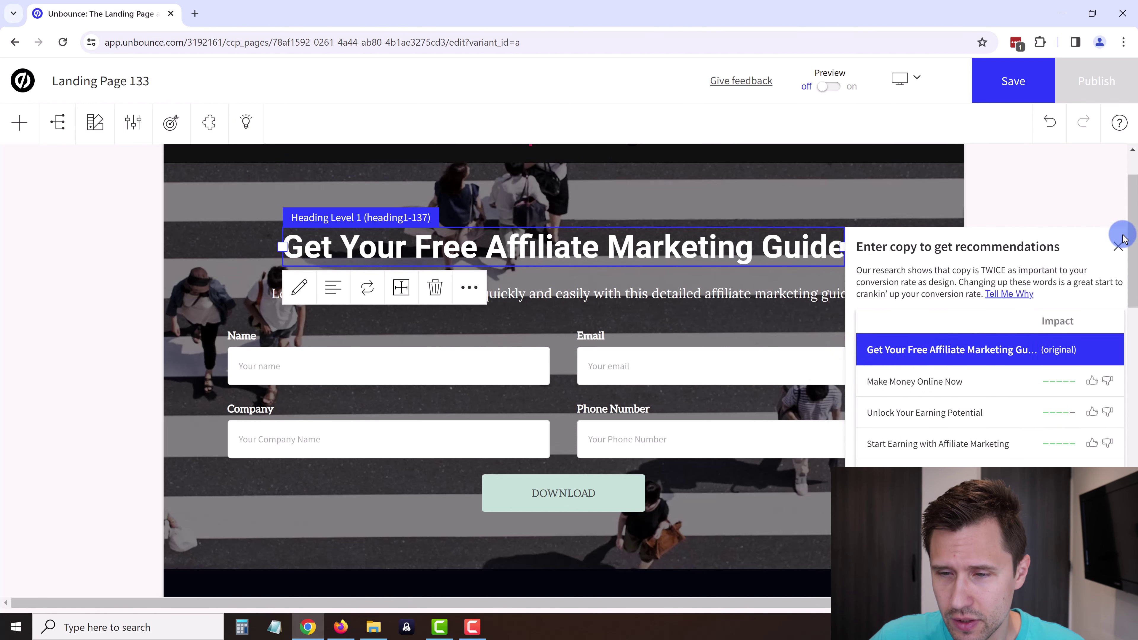
click(979, 412)
click(933, 374)
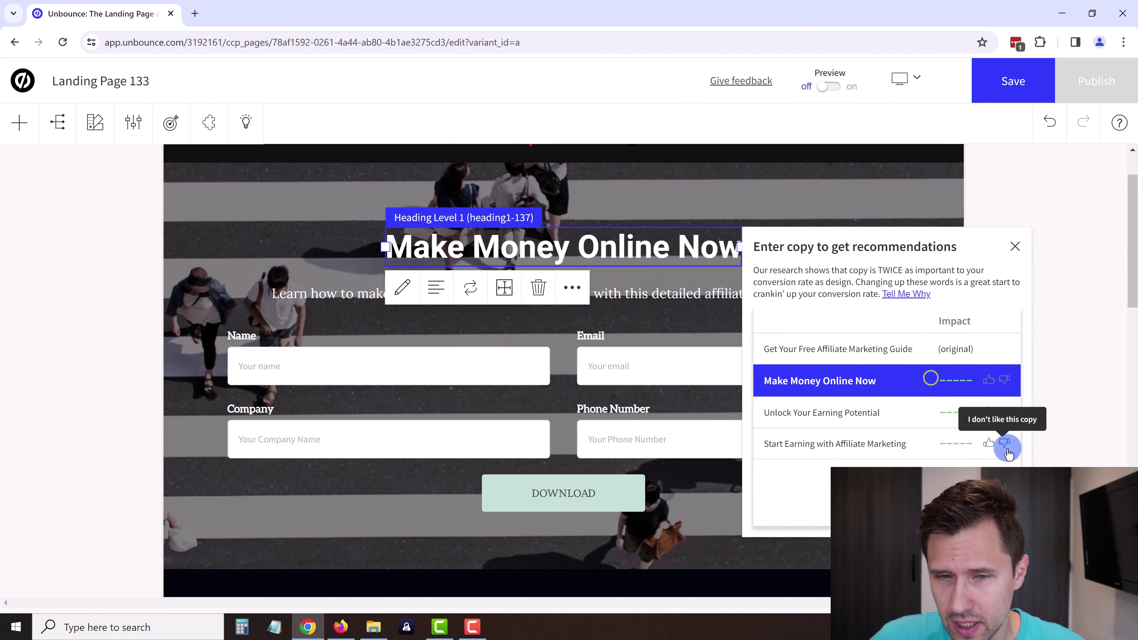
click(670, 573)
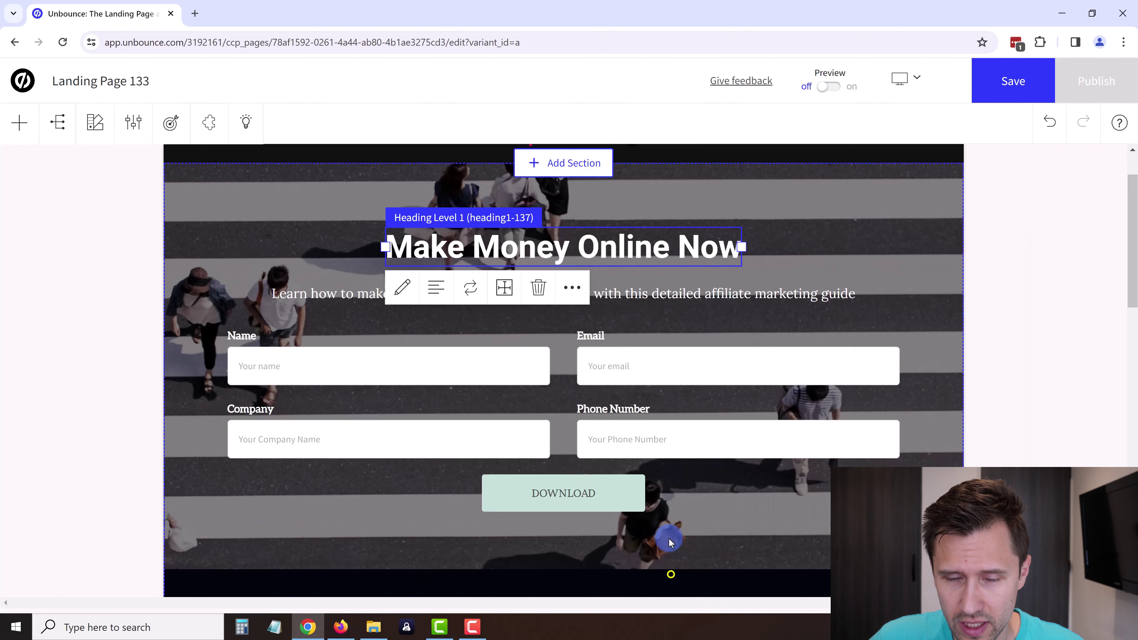
click(844, 313)
scroll(655, 330, down, 2)
scroll(538, 269, up, 3)
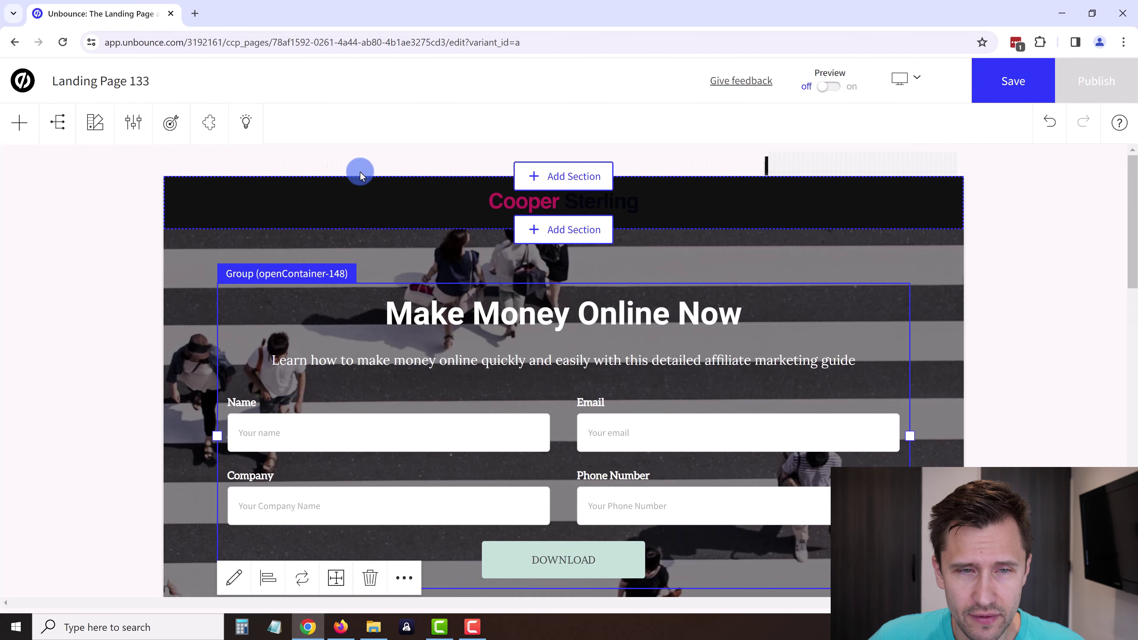
Browse the full catalogue of apps that can be added to the landing page, then return to the editor
click(211, 122)
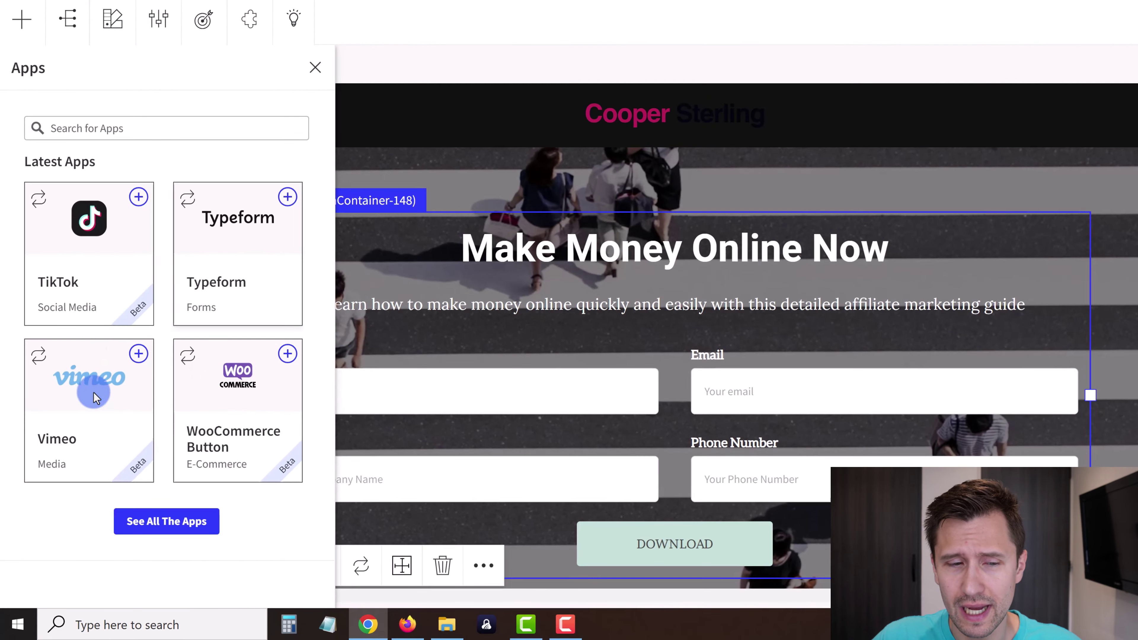
click(161, 522)
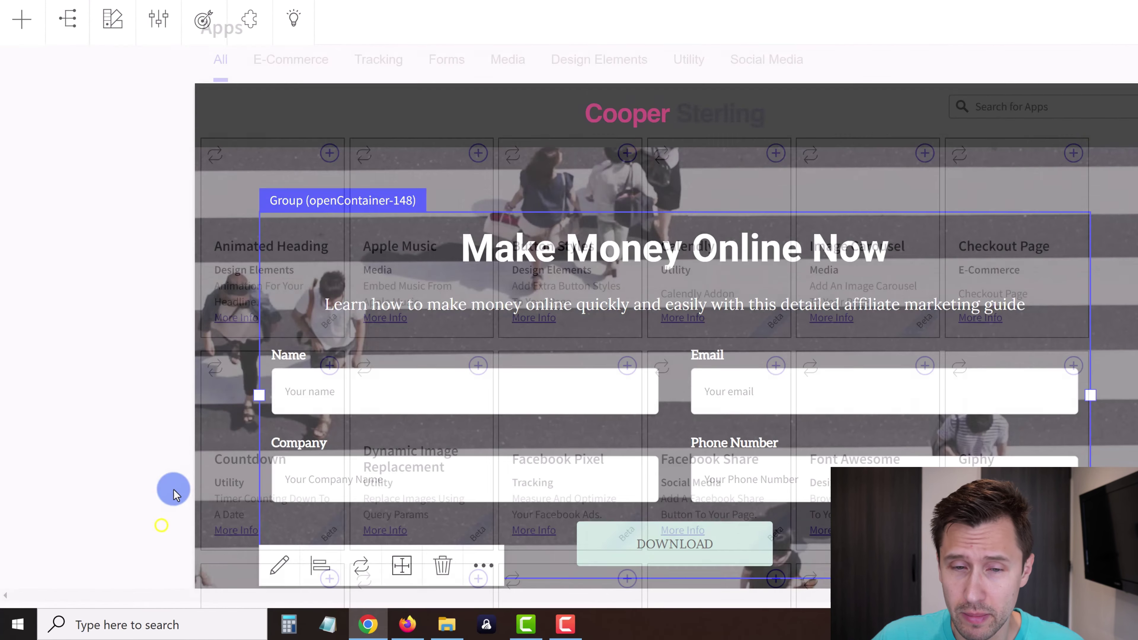
scroll(603, 262, down, 6)
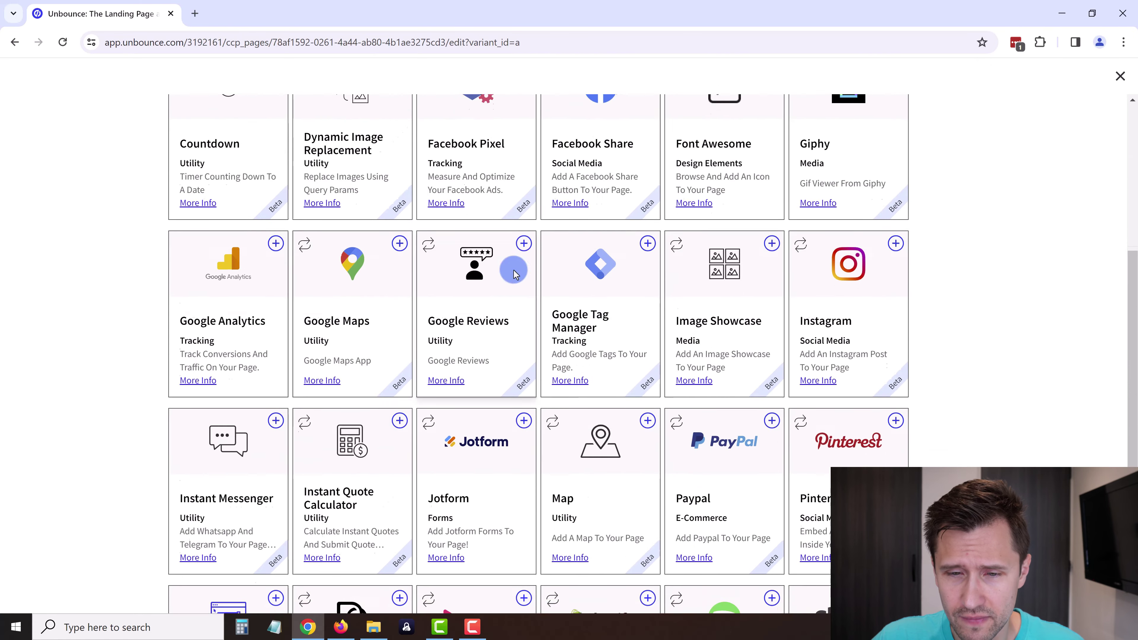
scroll(515, 275, down, 7)
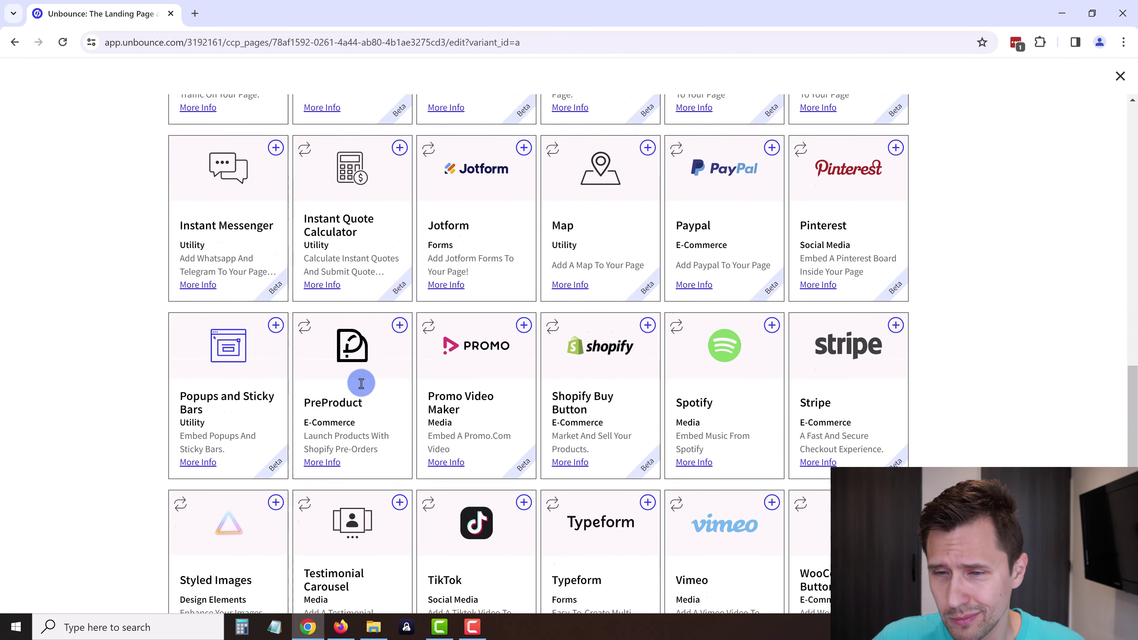
scroll(492, 425, up, 12)
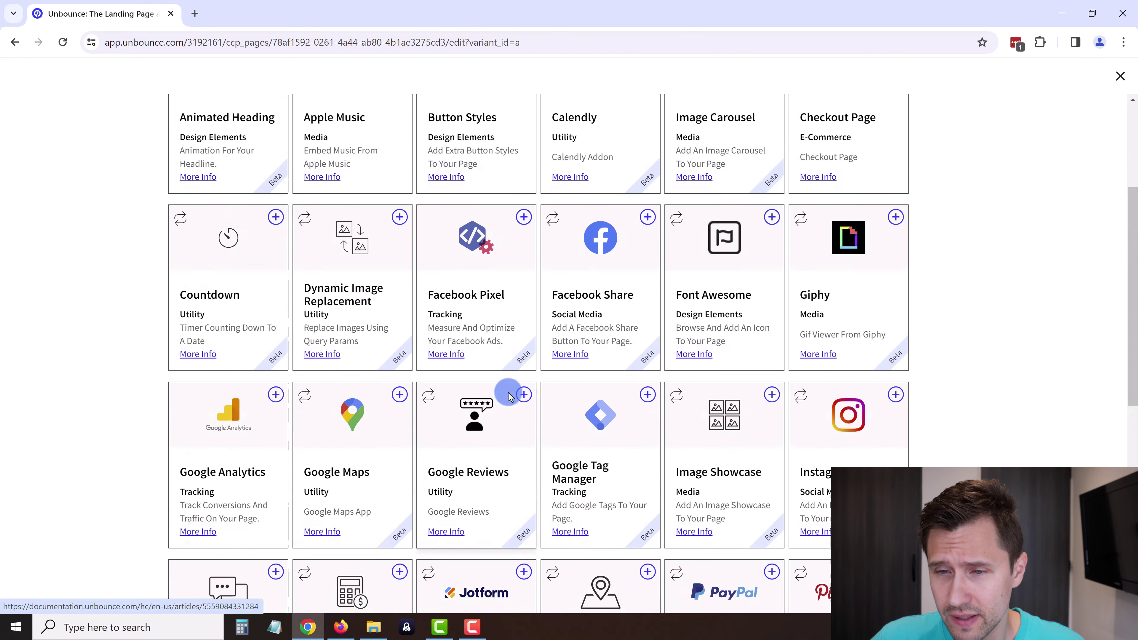
scroll(353, 330, down, 12)
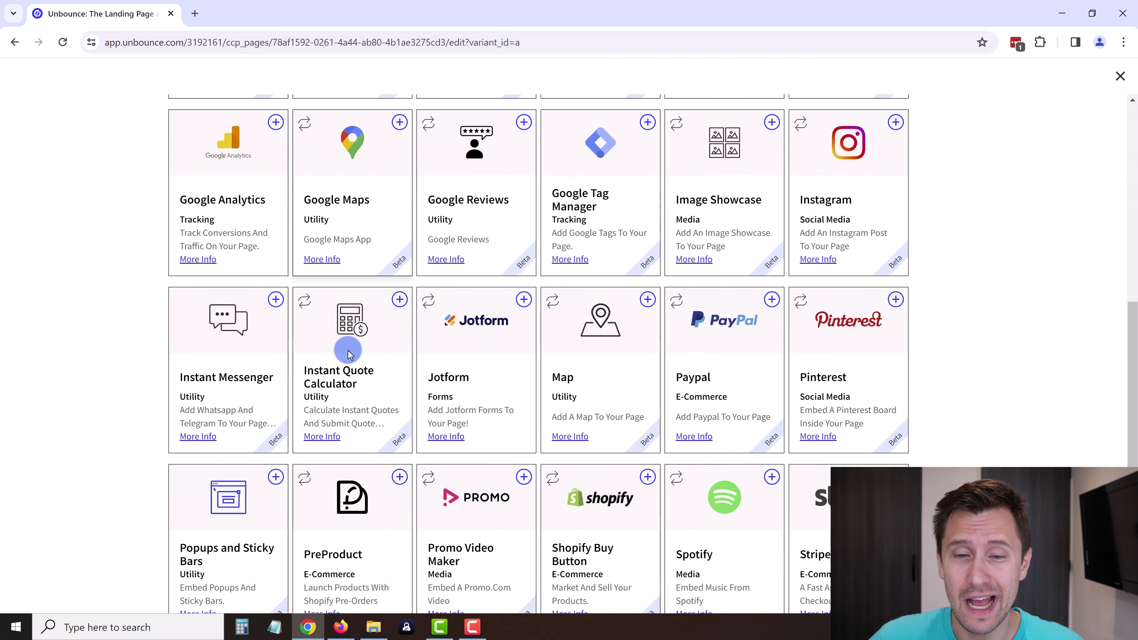
scroll(469, 328, down, 1)
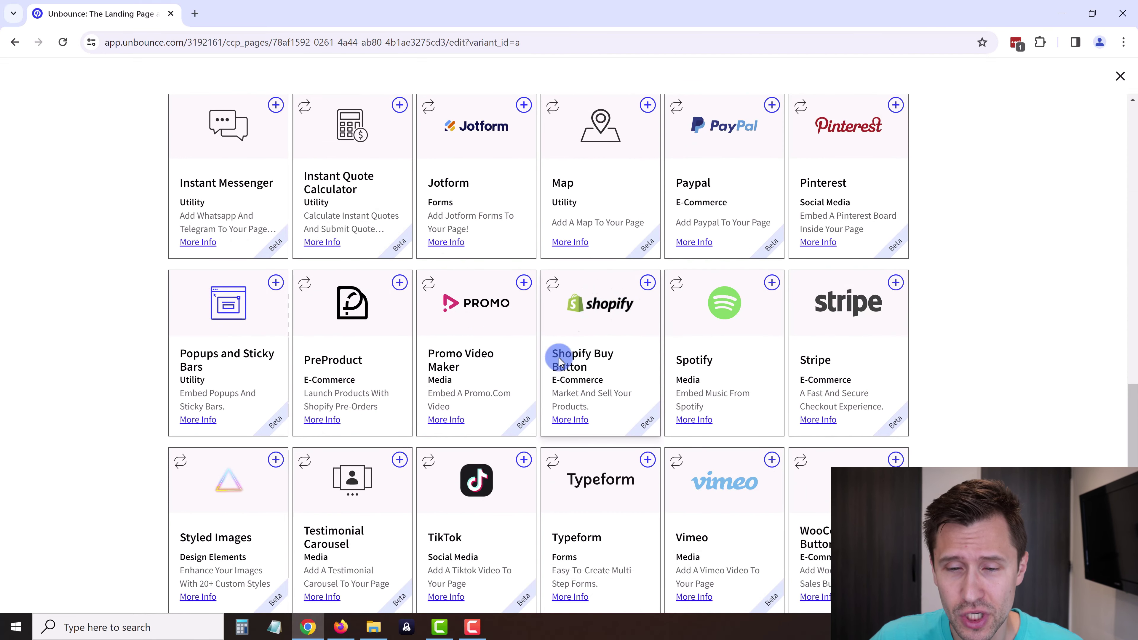
scroll(563, 438, up, 11)
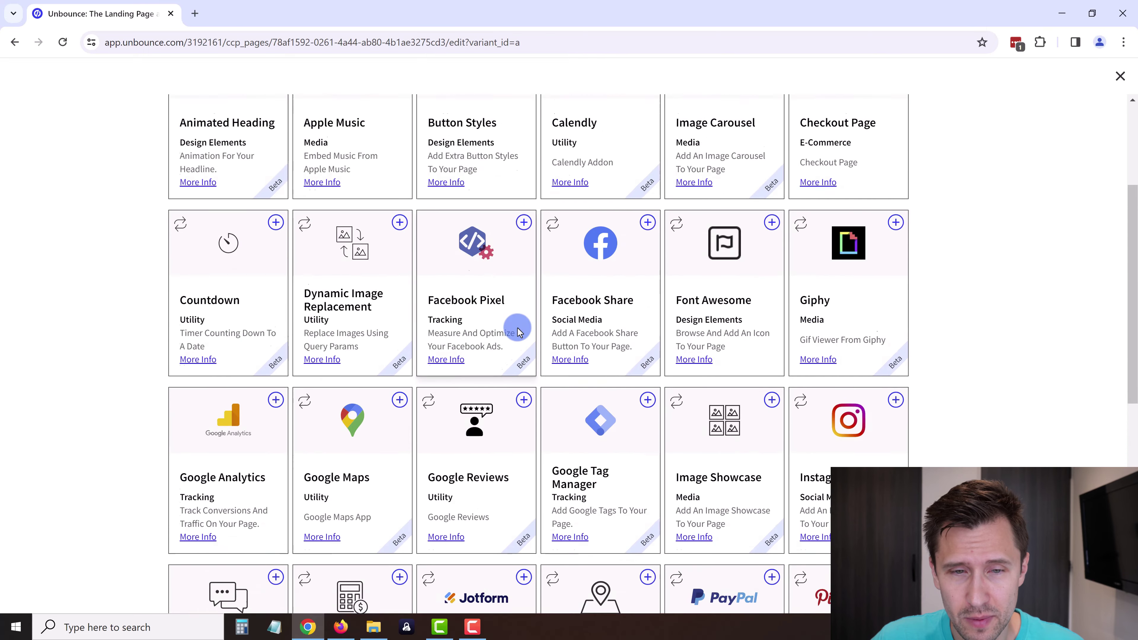
scroll(341, 210, up, 1)
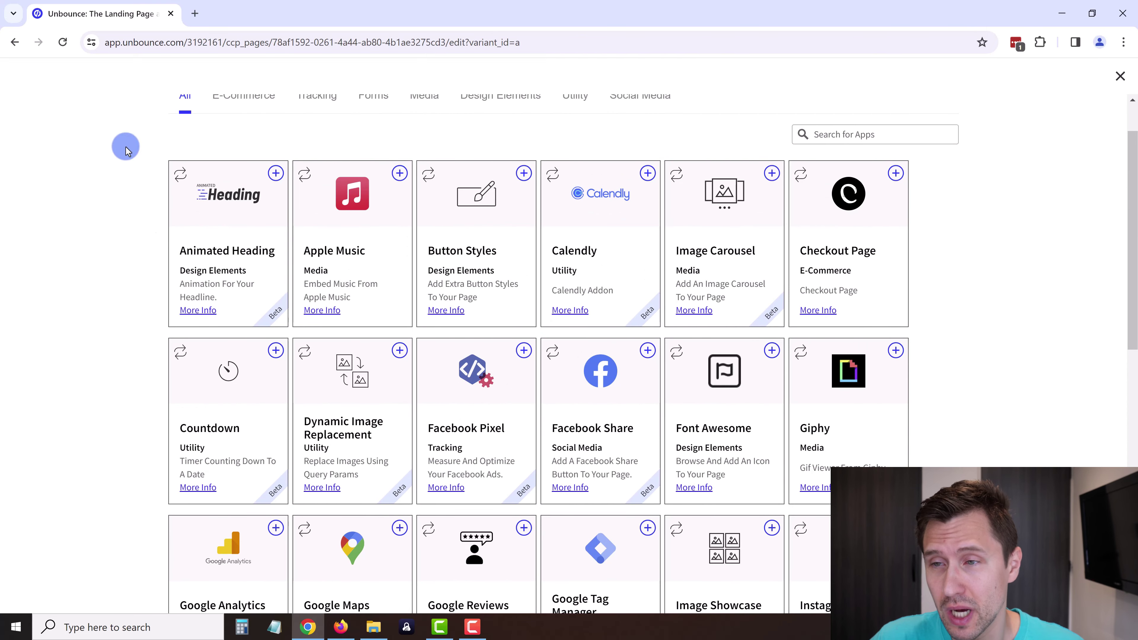
scroll(164, 273, up, 2)
click(1118, 81)
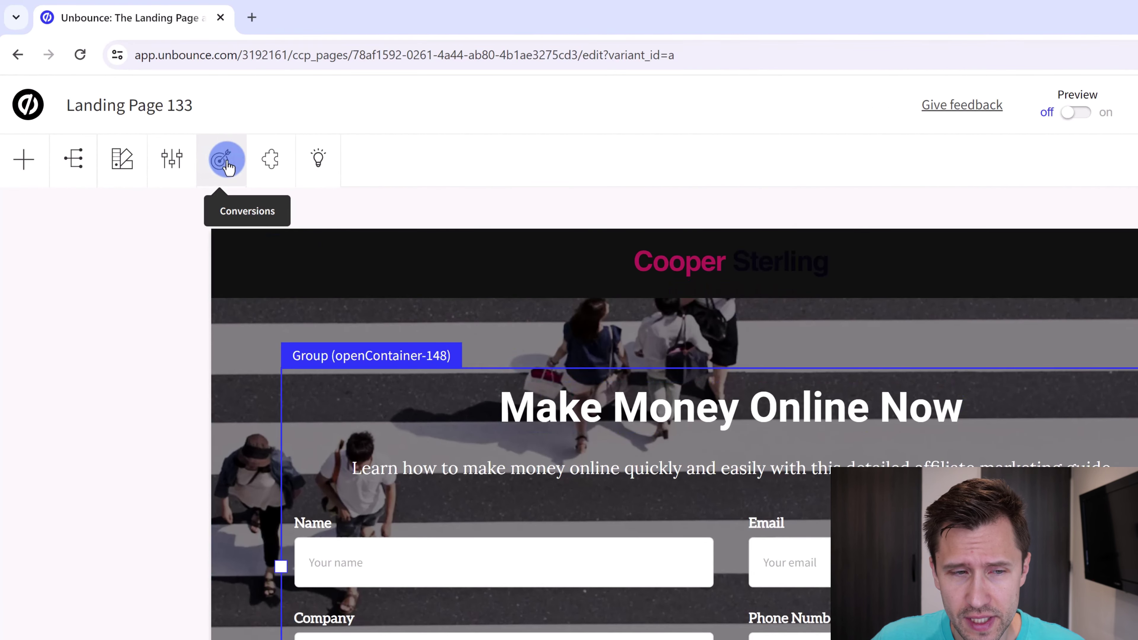
Open the page's conversion settings and review the elements available for tracking
click(171, 122)
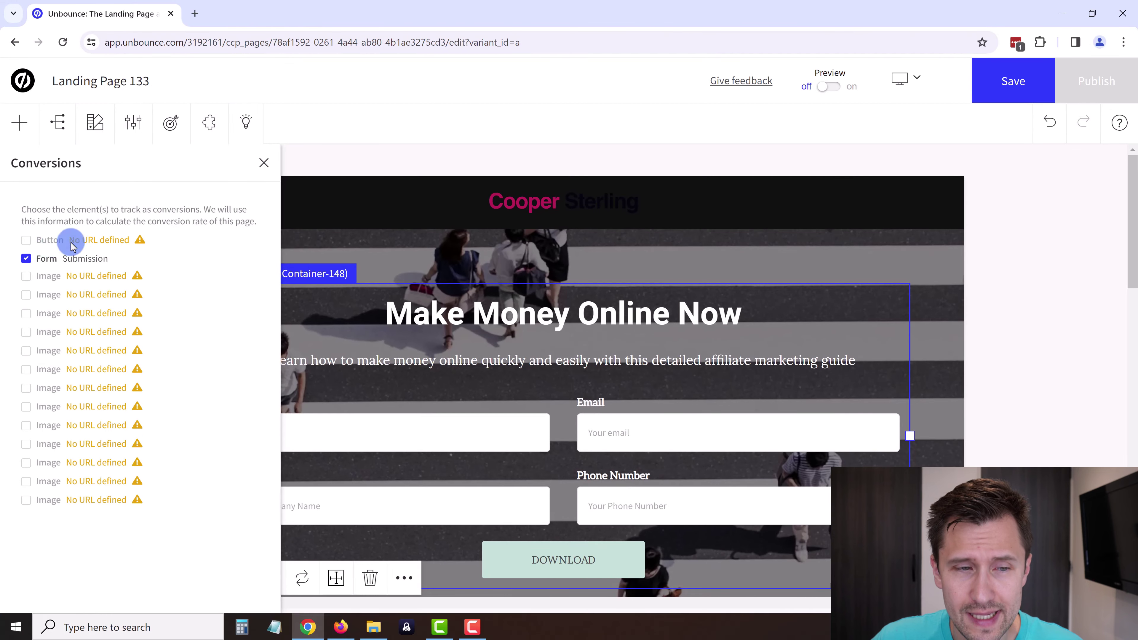
drag(46, 240, 92, 478)
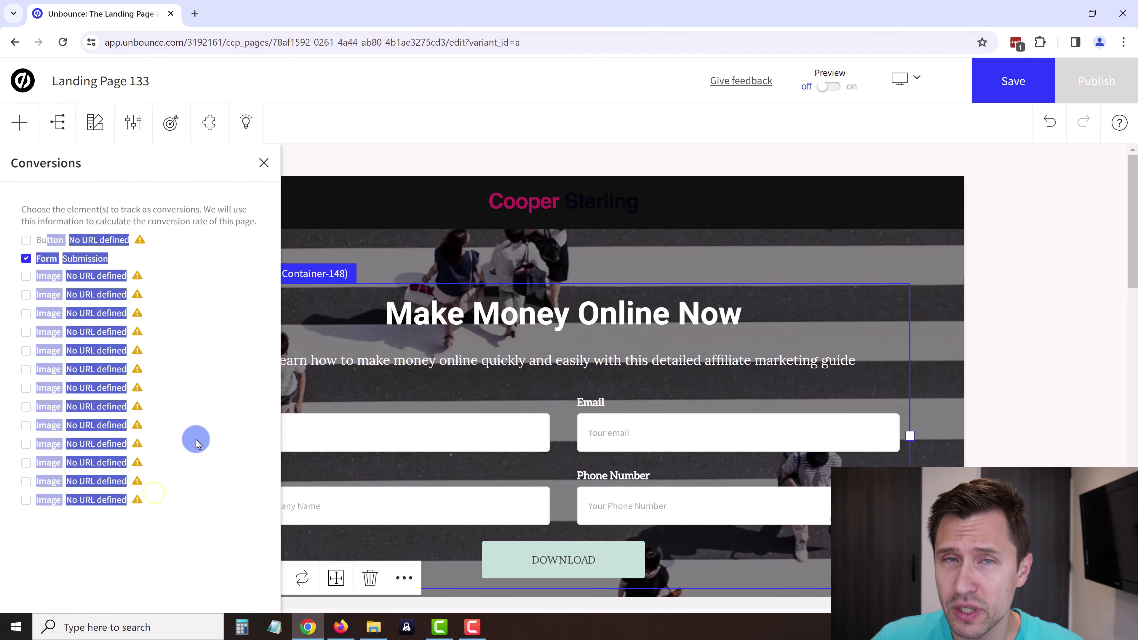
click(128, 313)
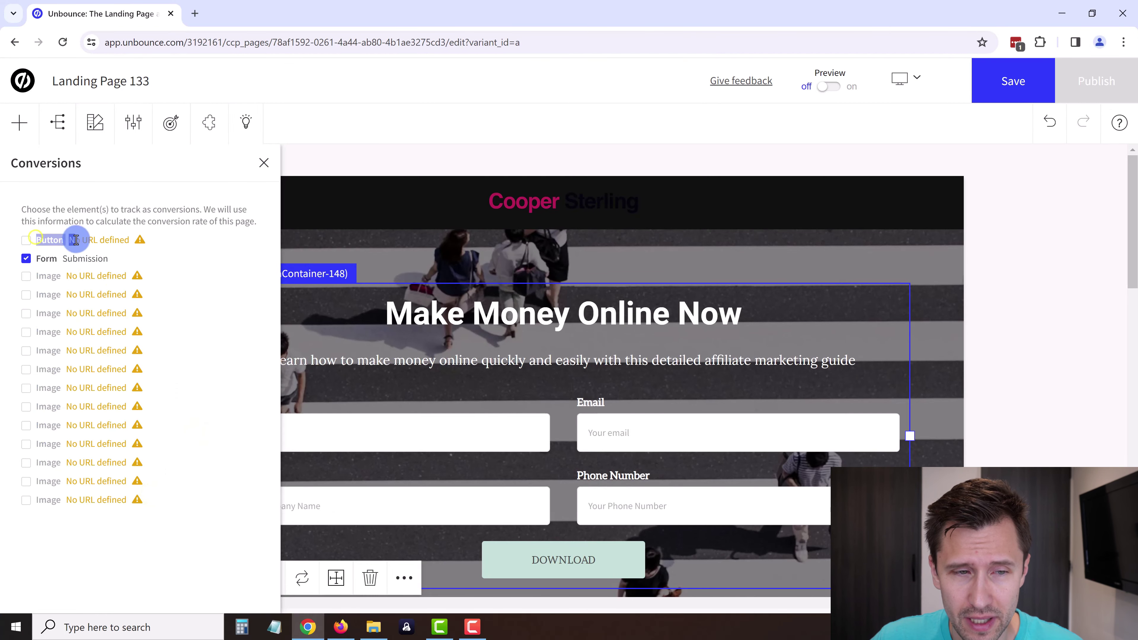
scroll(584, 343, down, 5)
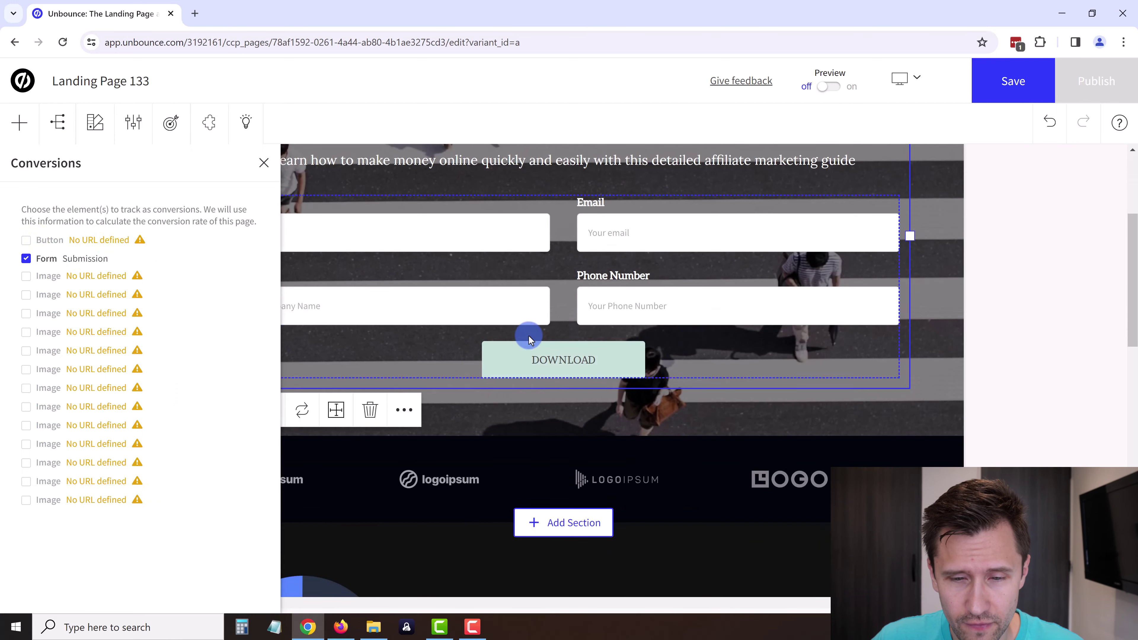
scroll(536, 341, down, 4)
scroll(536, 341, down, 3)
scroll(562, 358, down, 8)
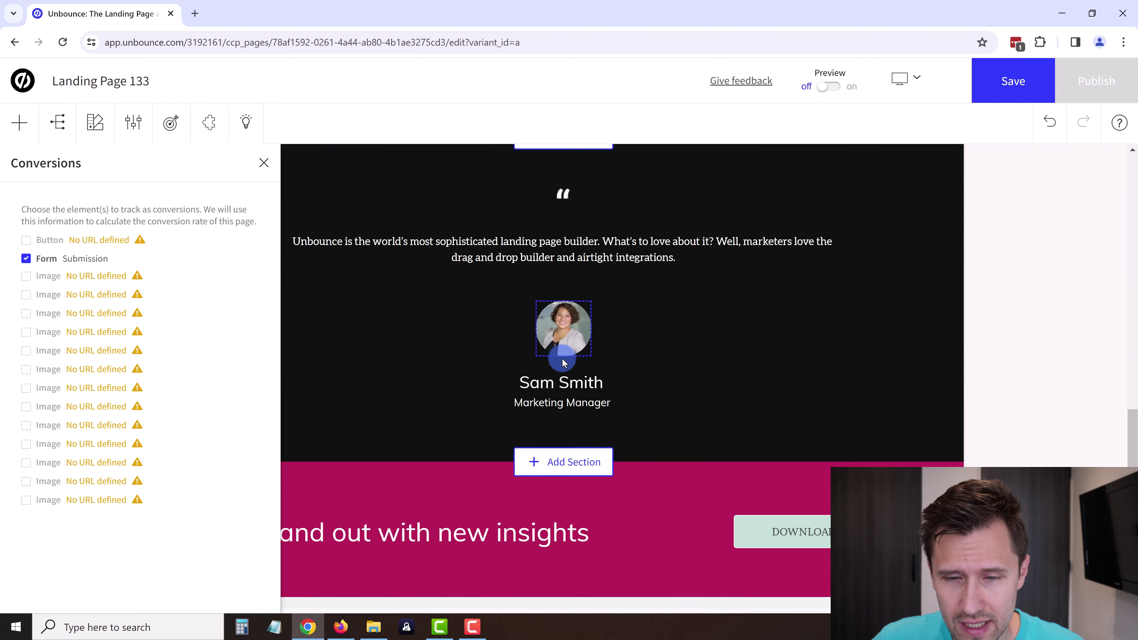
click(753, 383)
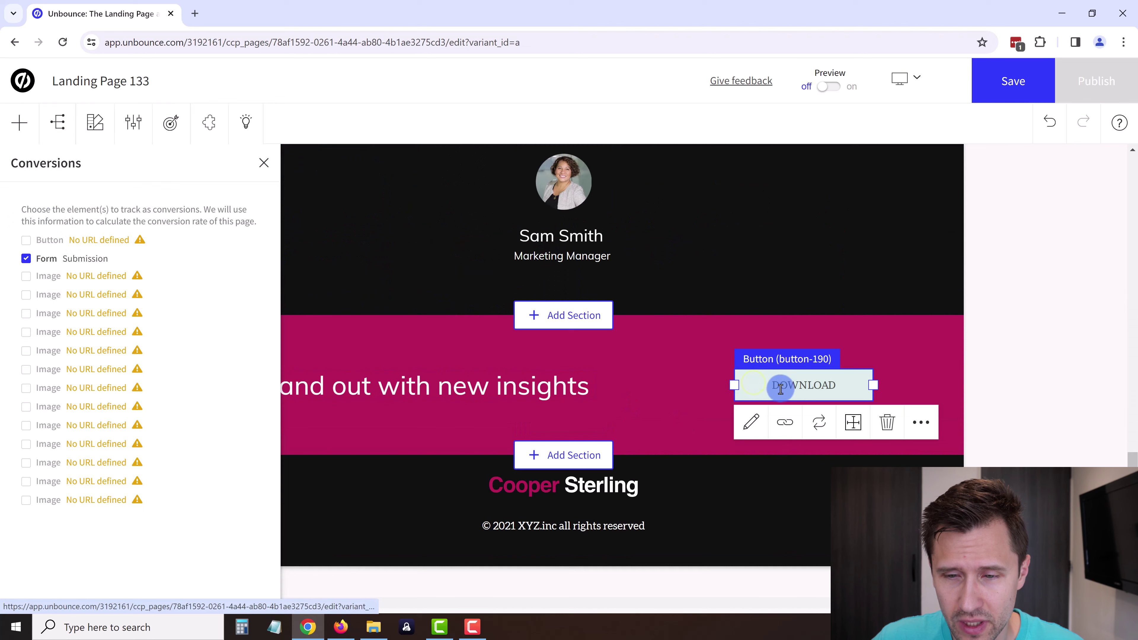
click(786, 421)
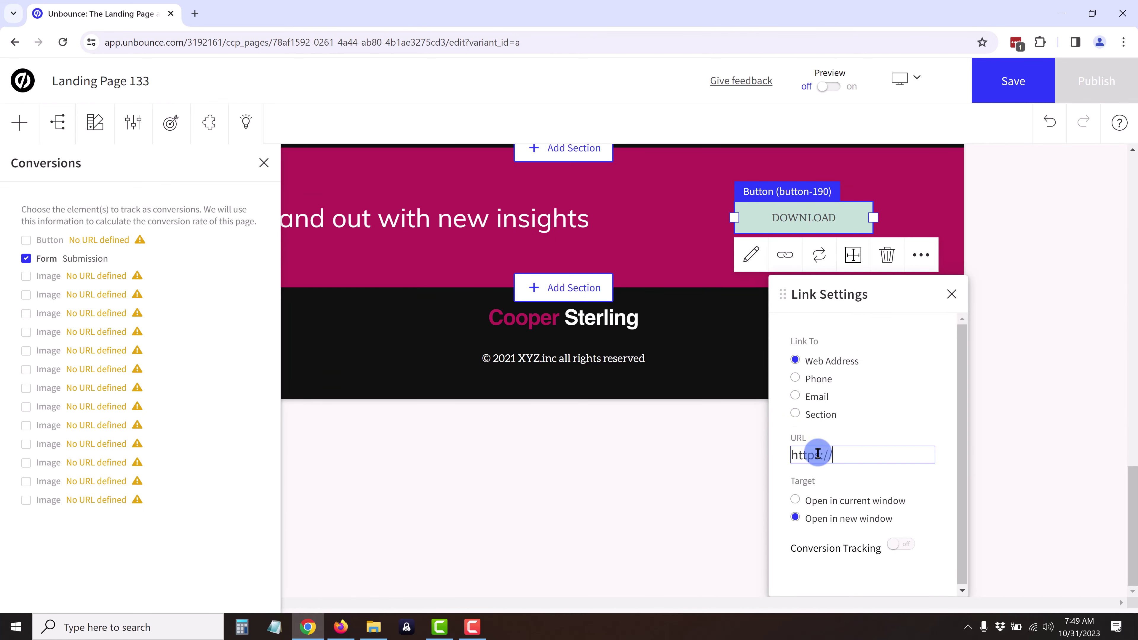
text(om)
click(564, 493)
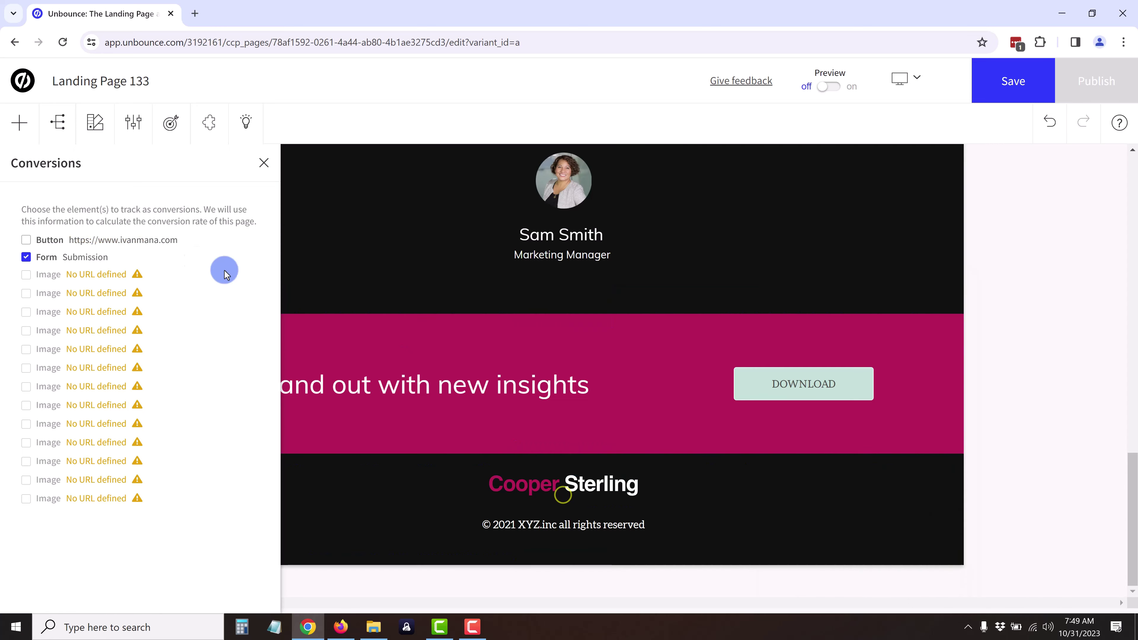
click(25, 245)
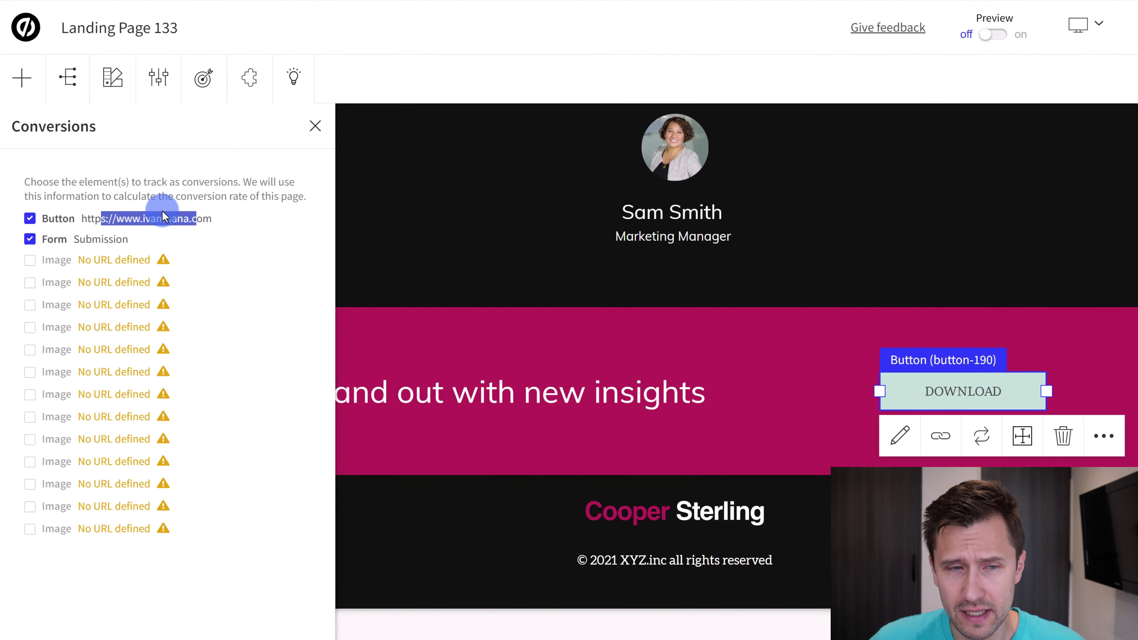
Examine the button, form and image entries in the conversions list and the corresponding images on the page
drag(69, 241, 123, 241)
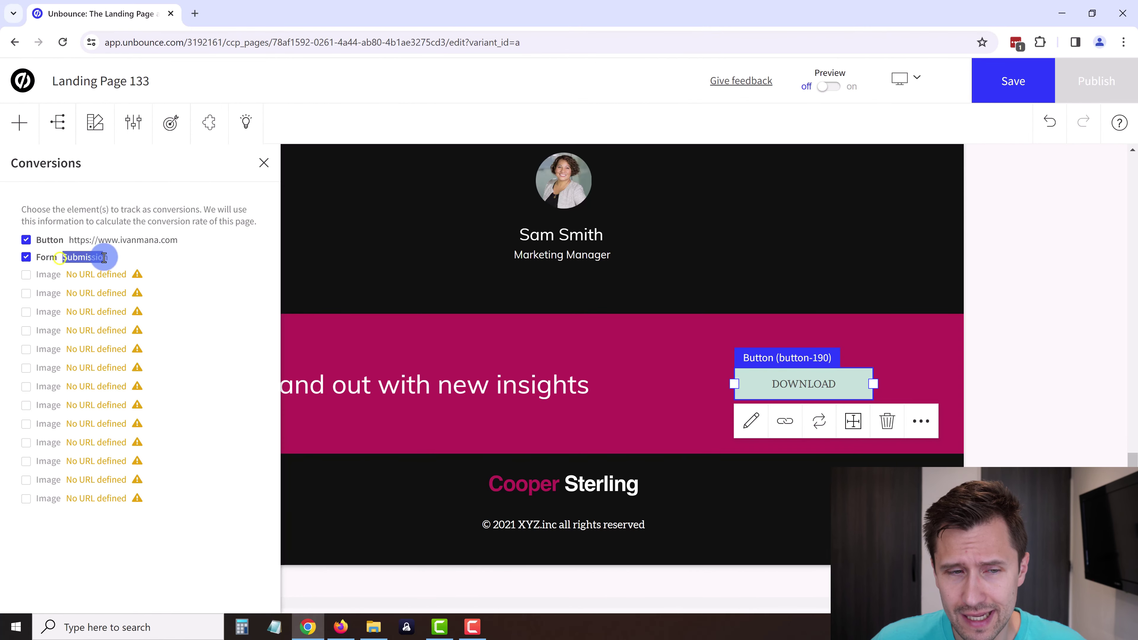
scroll(572, 366, up, 20)
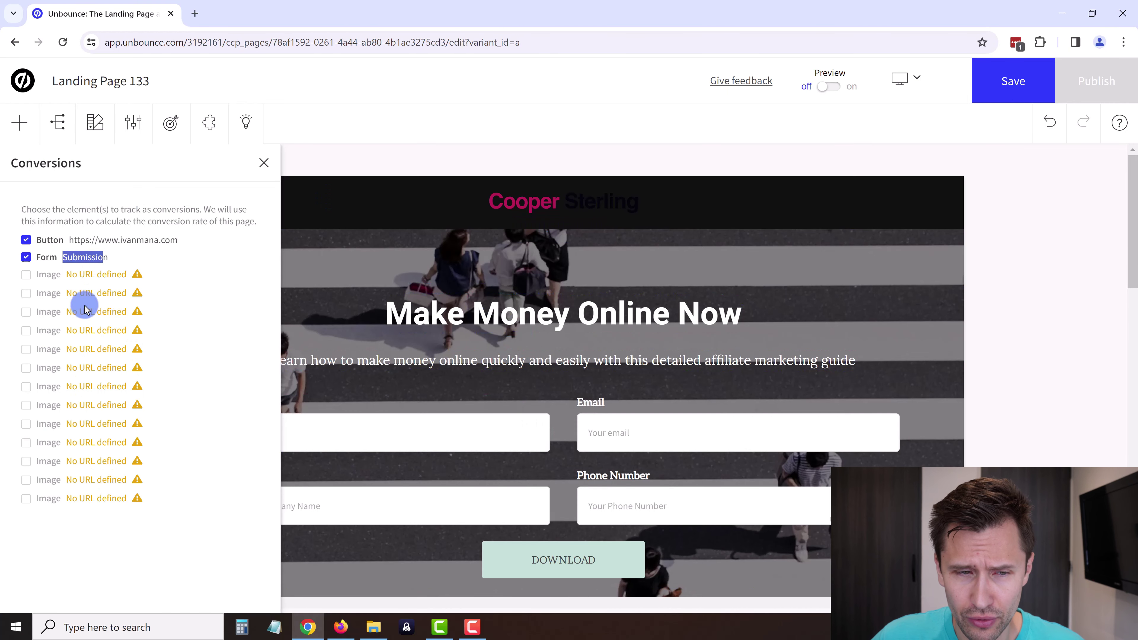
scroll(388, 375, down, 3)
drag(52, 275, 127, 497)
scroll(455, 384, down, 7)
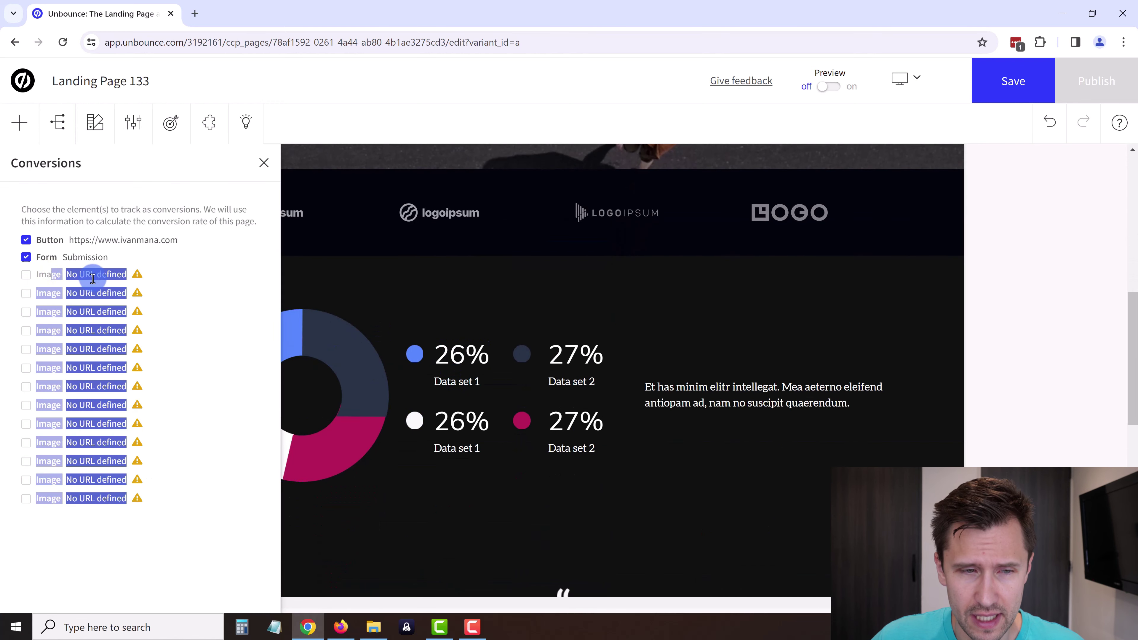
click(356, 342)
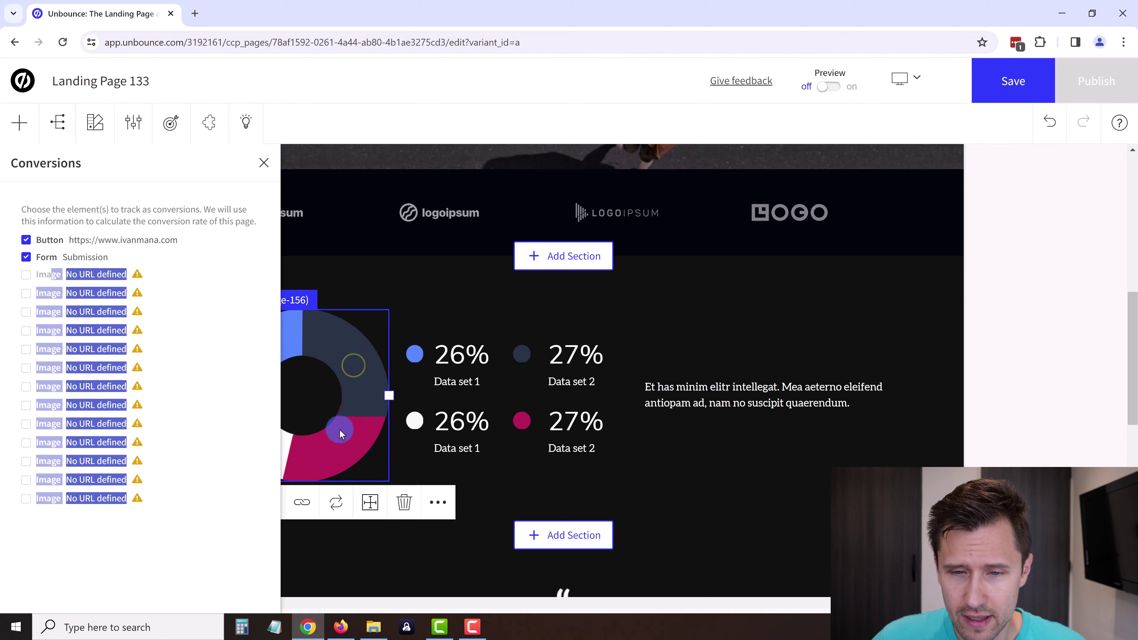
click(519, 362)
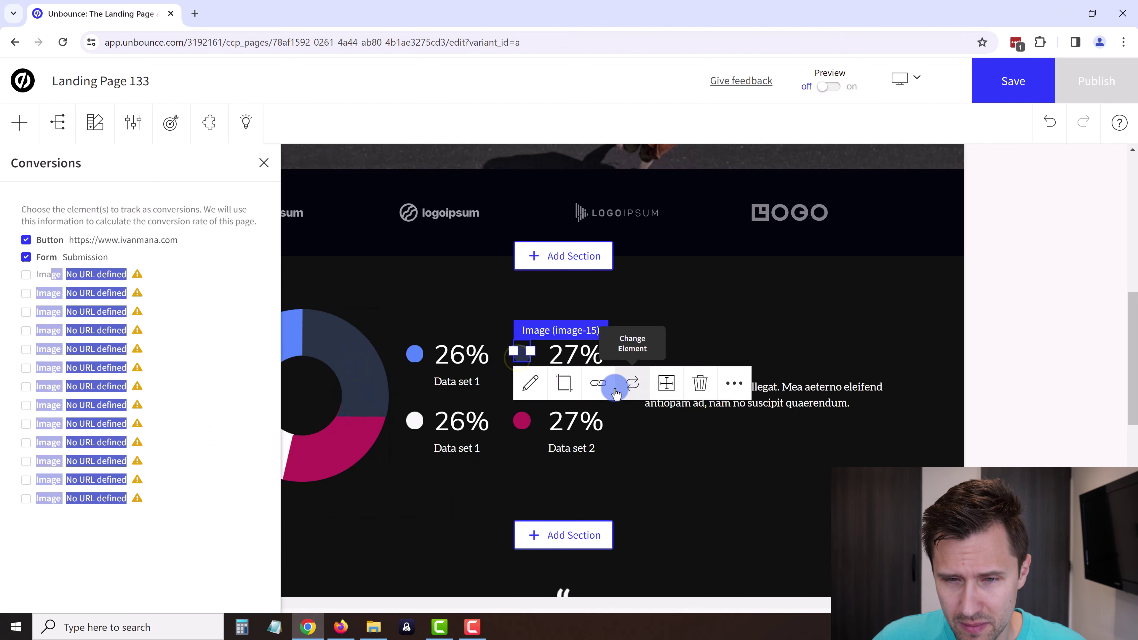
click(472, 278)
scroll(496, 310, down, 6)
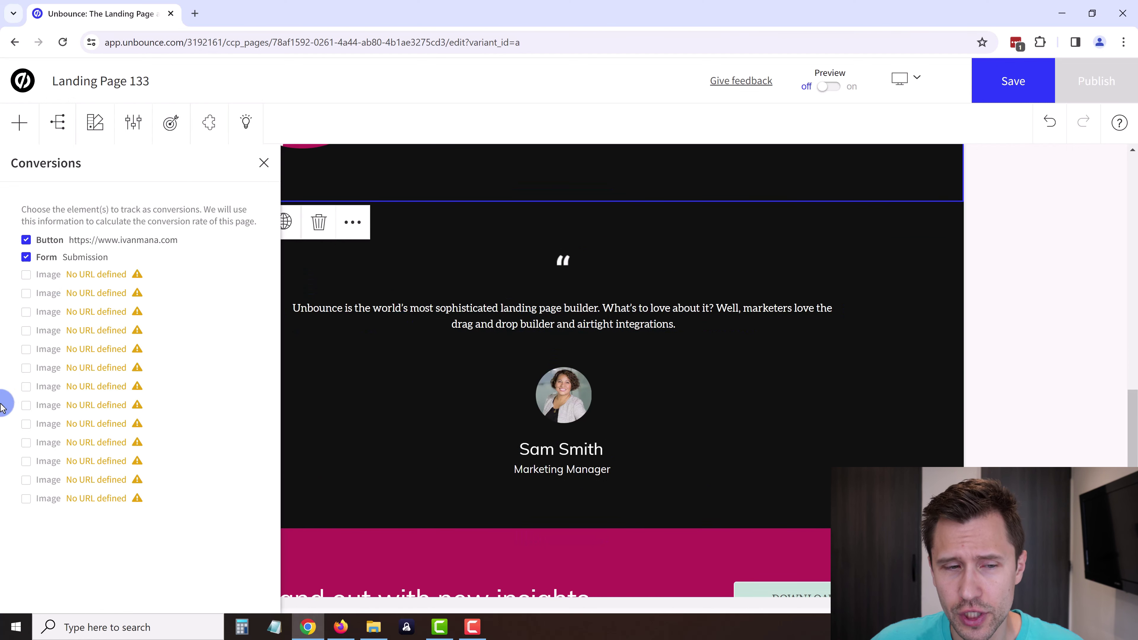
click(574, 398)
click(616, 444)
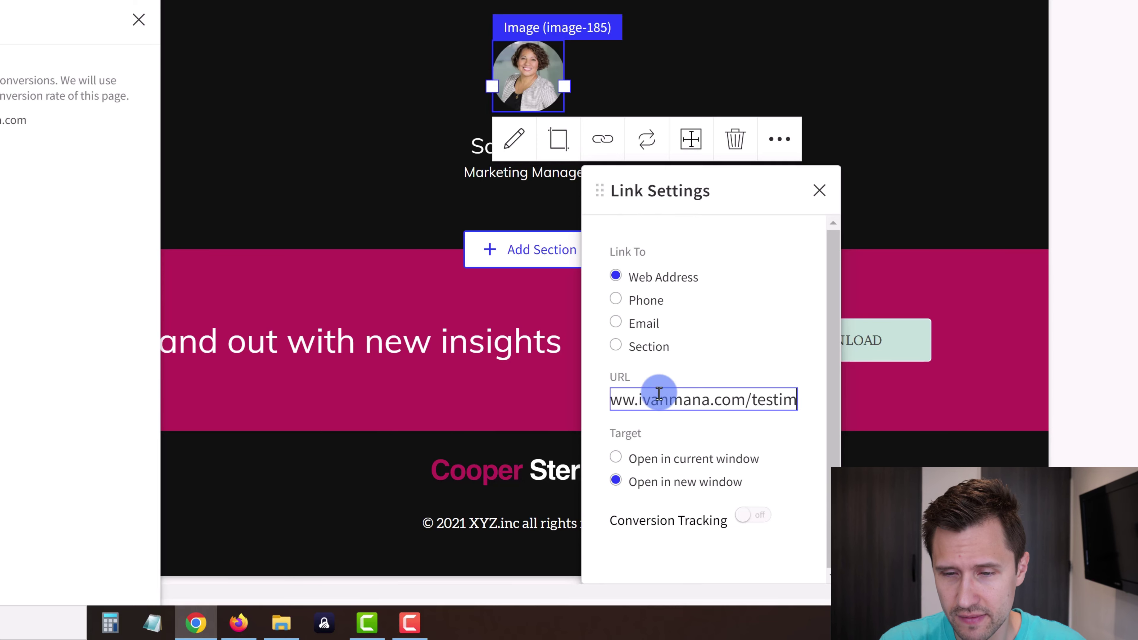
key(Return)
click(26, 367)
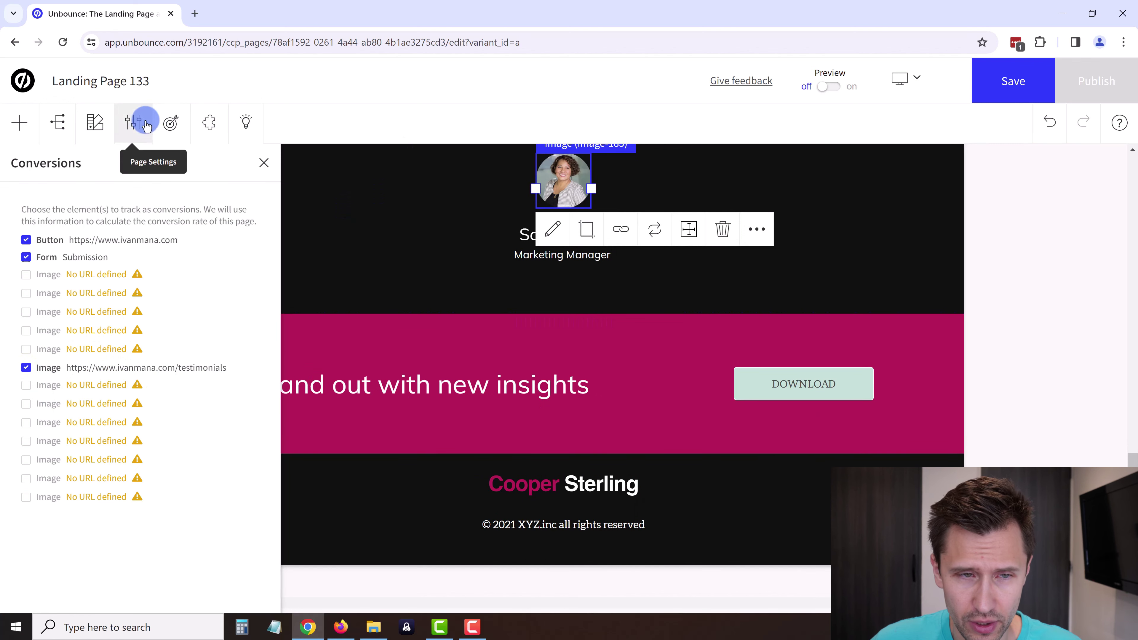
click(242, 135)
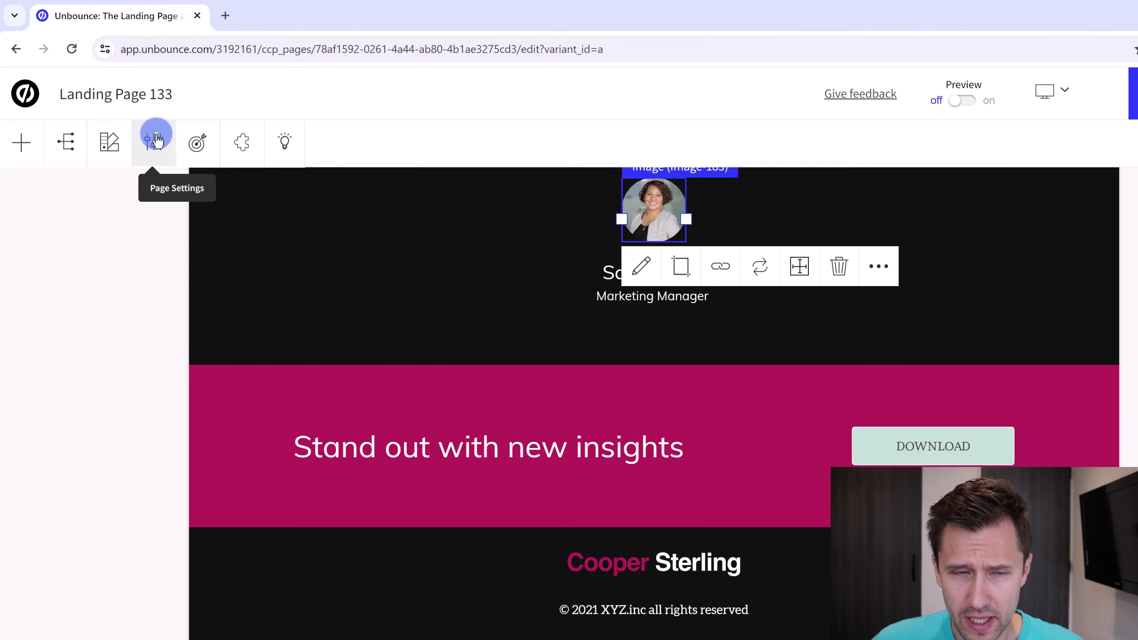
Review the page settings, covering the social share image, title, description, keywords, favicon, background, padding and border options, and close them
click(133, 122)
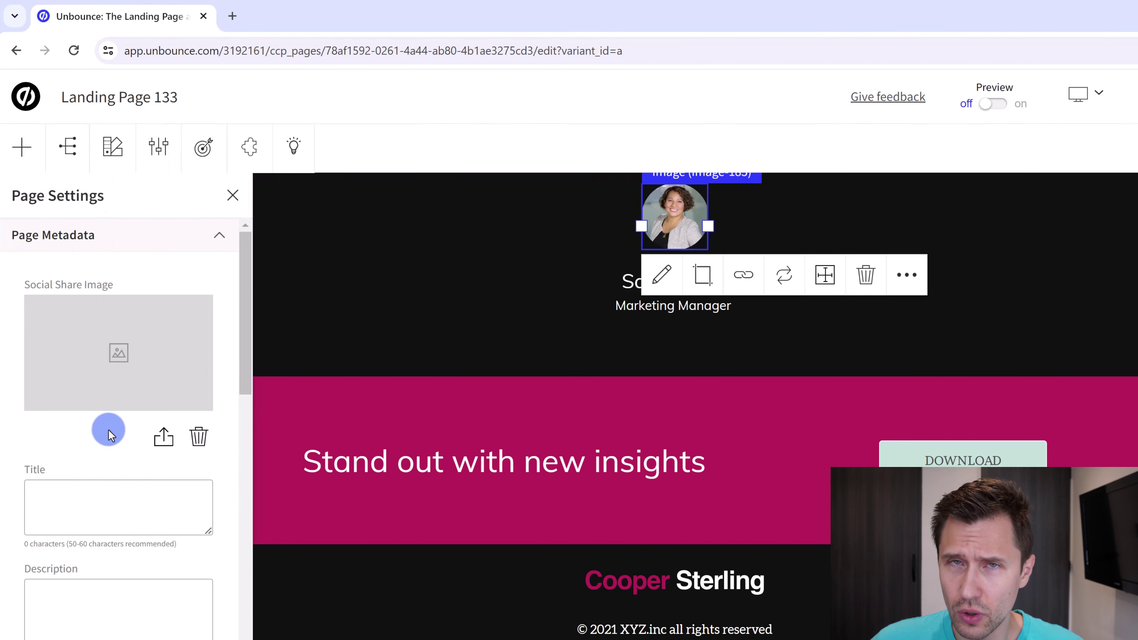
scroll(111, 431, down, 4)
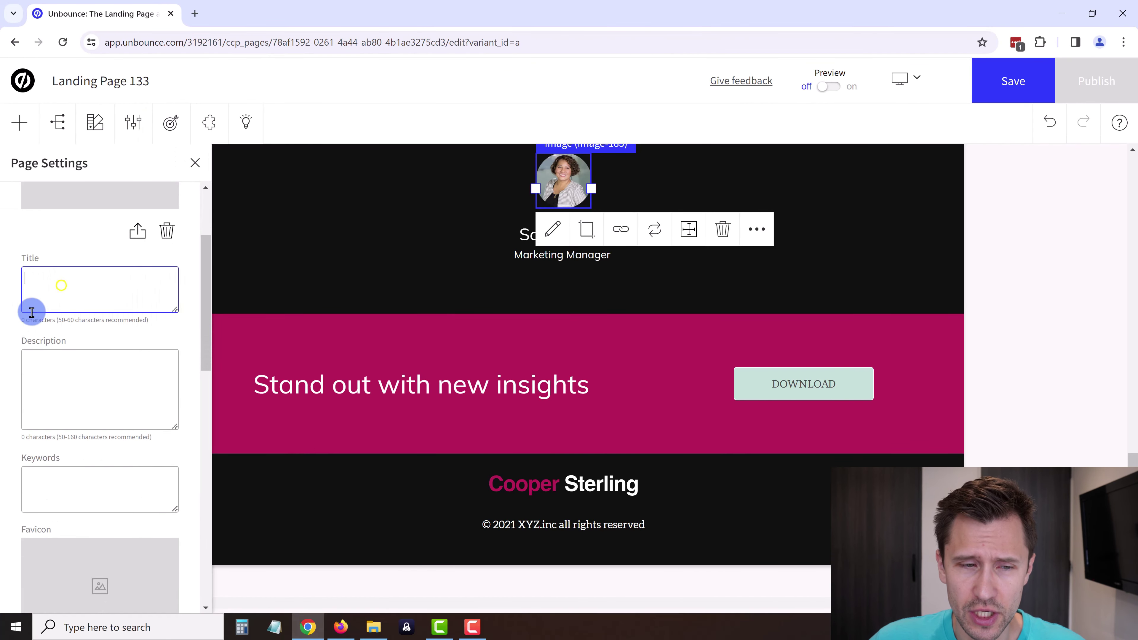
click(69, 380)
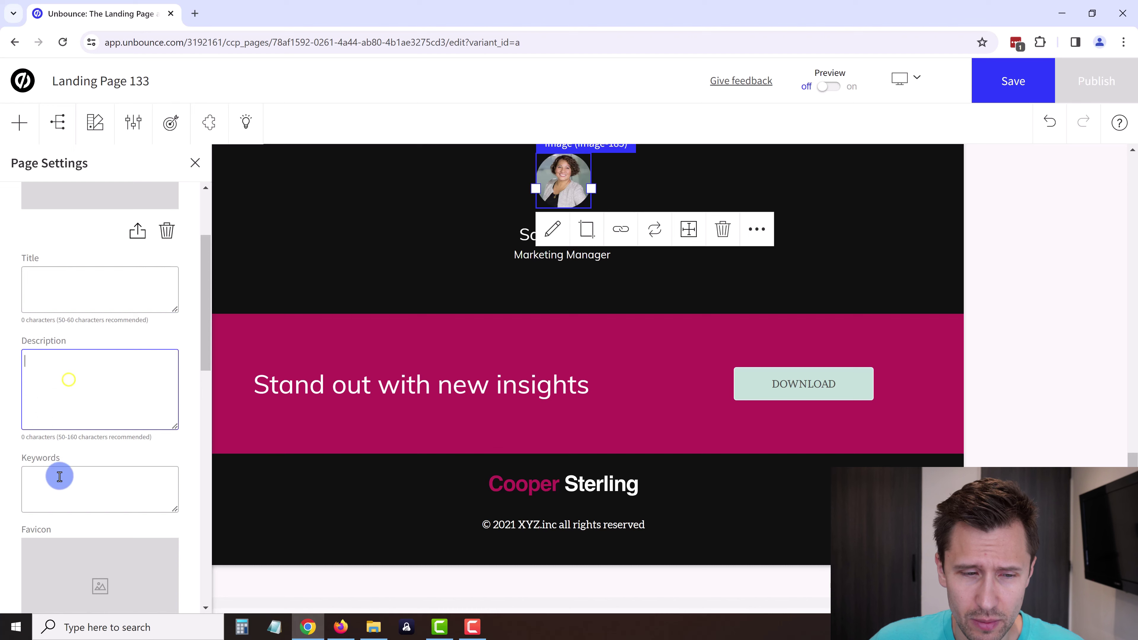
click(57, 475)
scroll(68, 467, down, 6)
scroll(94, 448, down, 7)
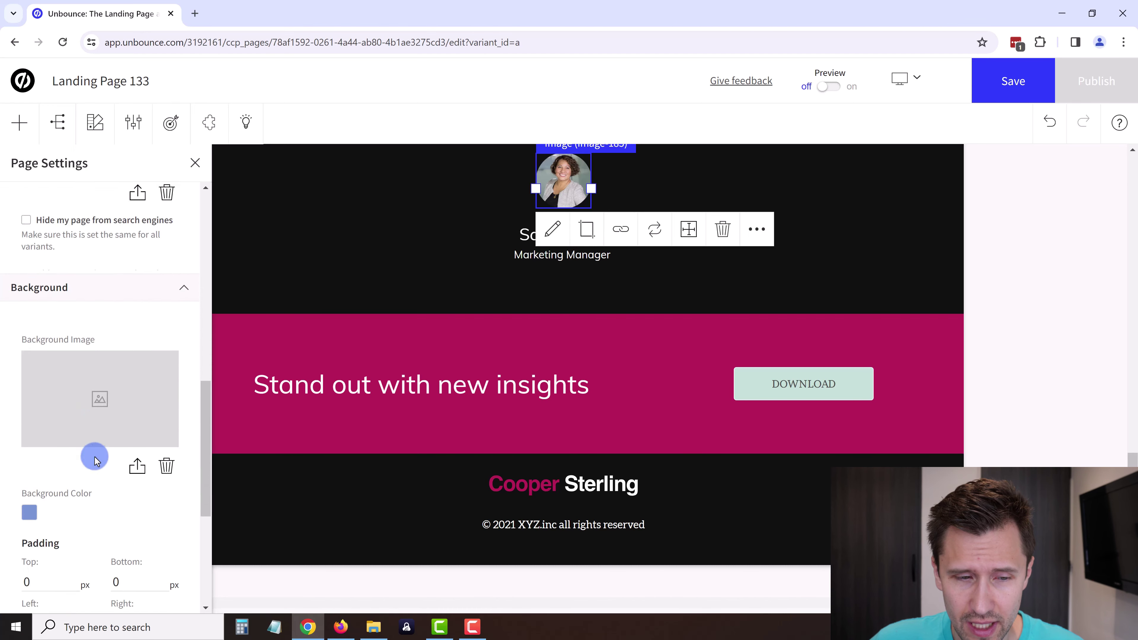
scroll(101, 473, up, 7)
scroll(95, 439, up, 8)
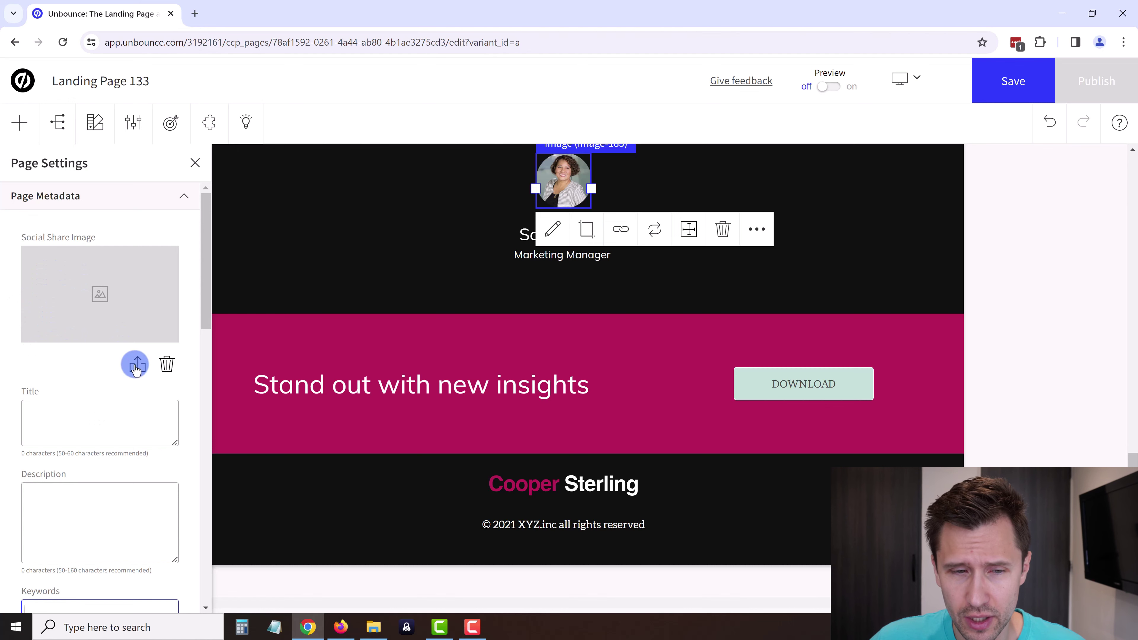
scroll(135, 366, down, 8)
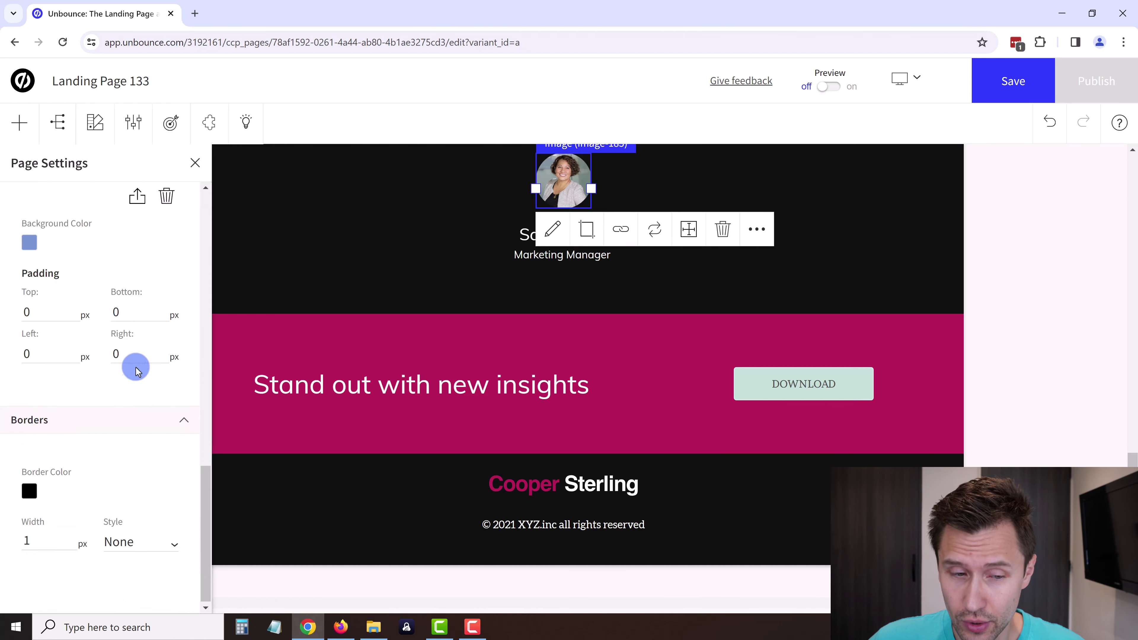
scroll(129, 367, up, 1)
scroll(129, 367, up, 5)
click(130, 119)
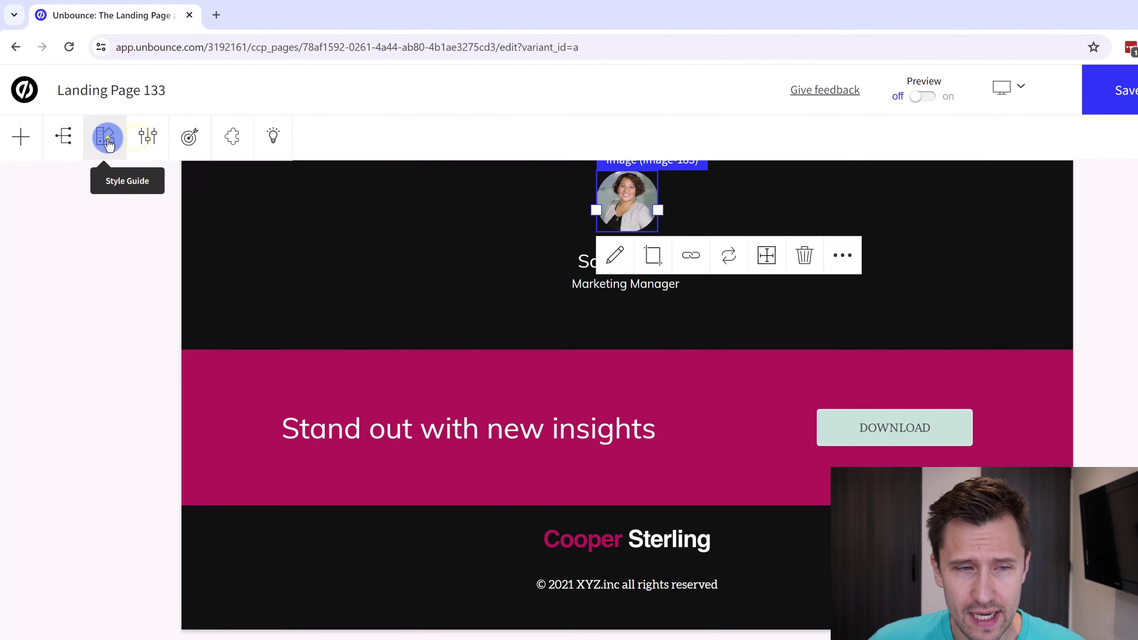
Review the heading font, size, line height, spacing and colour styles in the Style Guide, and select the testimonial quote text
click(94, 122)
click(58, 234)
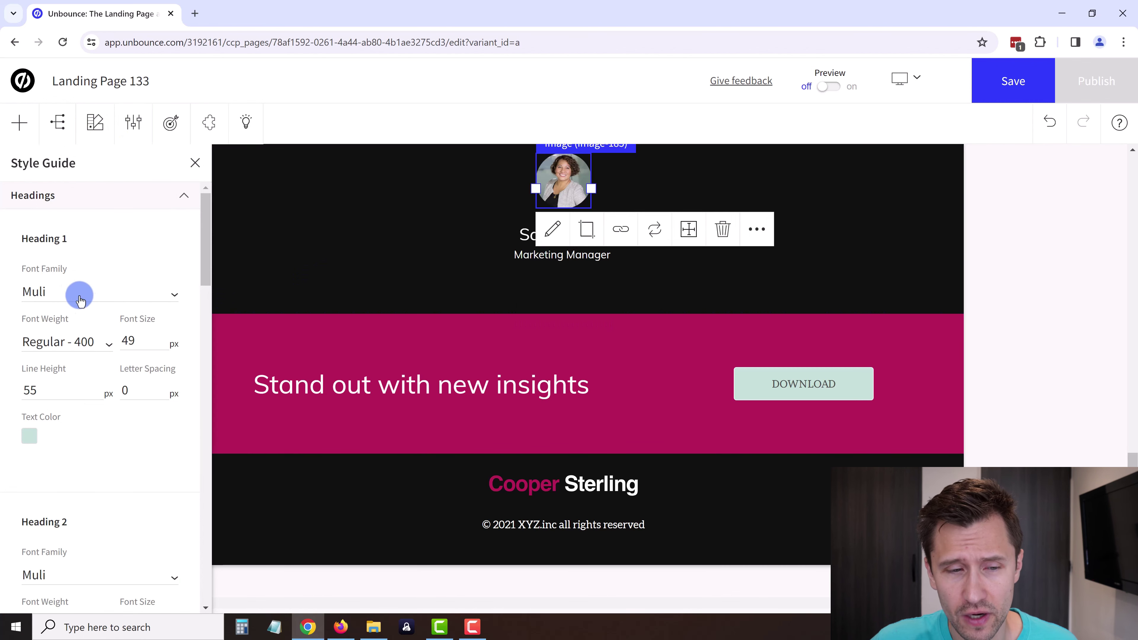
scroll(80, 300, down, 3)
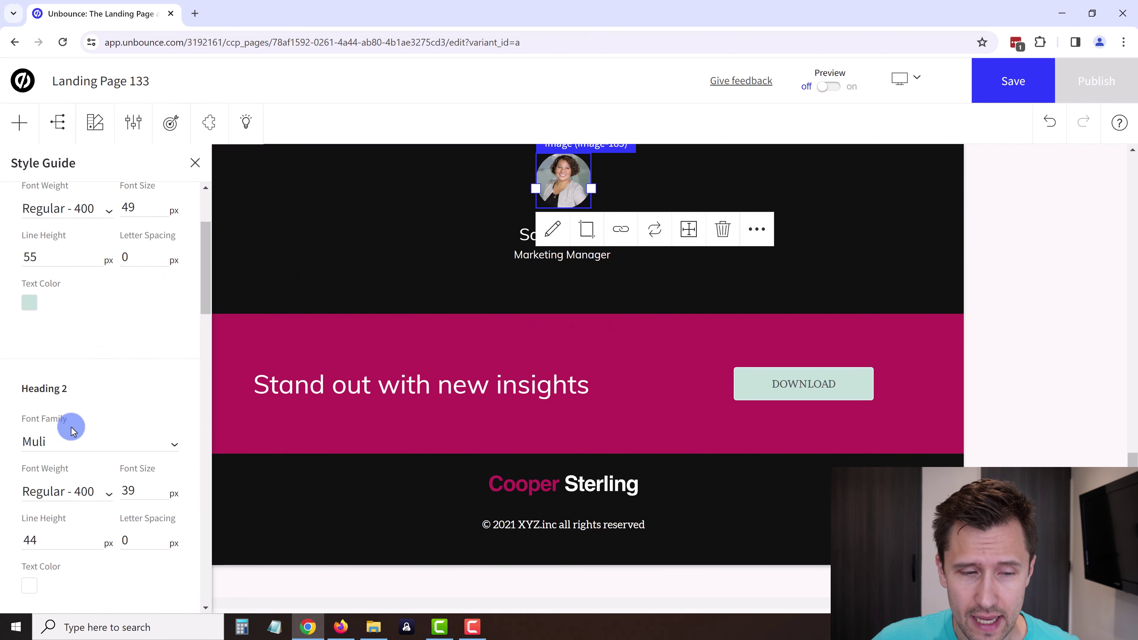
scroll(72, 431, down, 10)
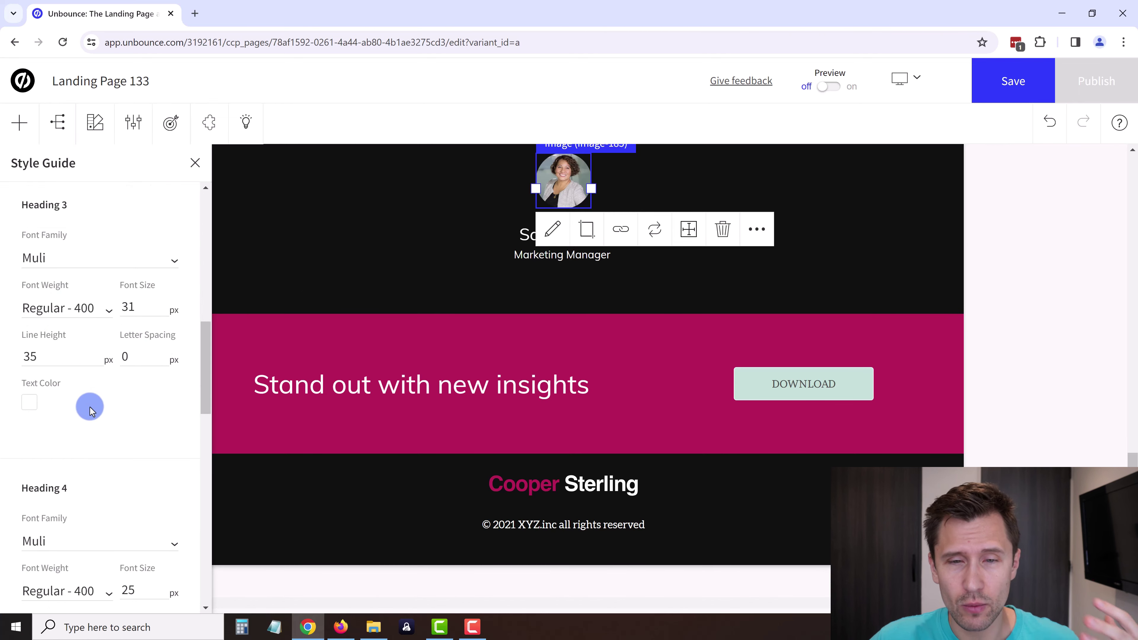
scroll(89, 408, up, 3)
scroll(355, 381, up, 6)
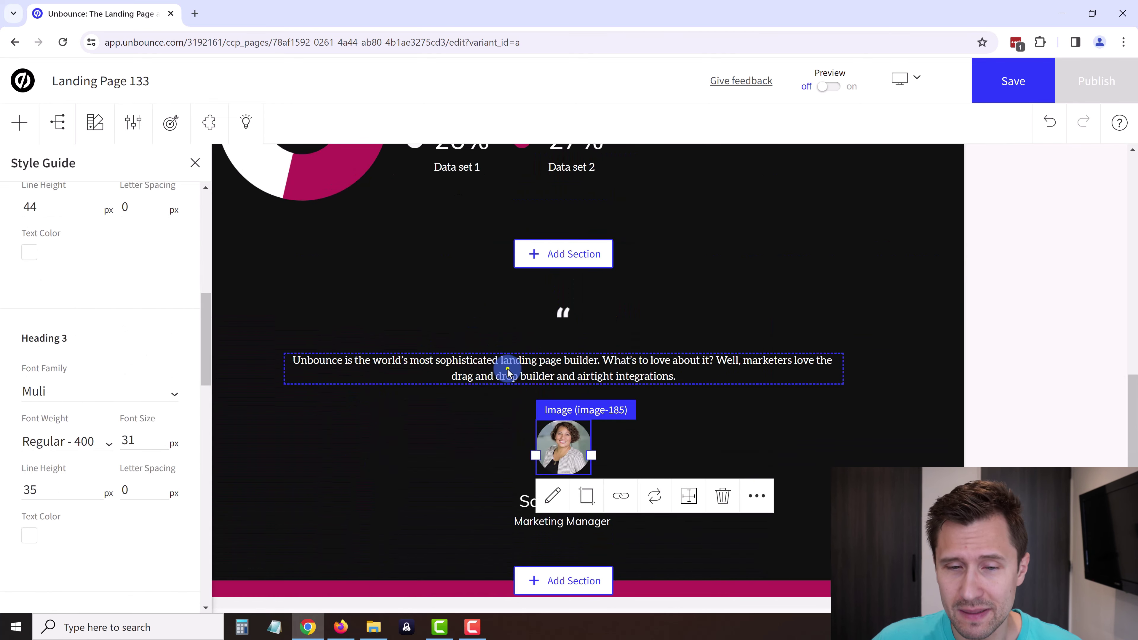
click(508, 373)
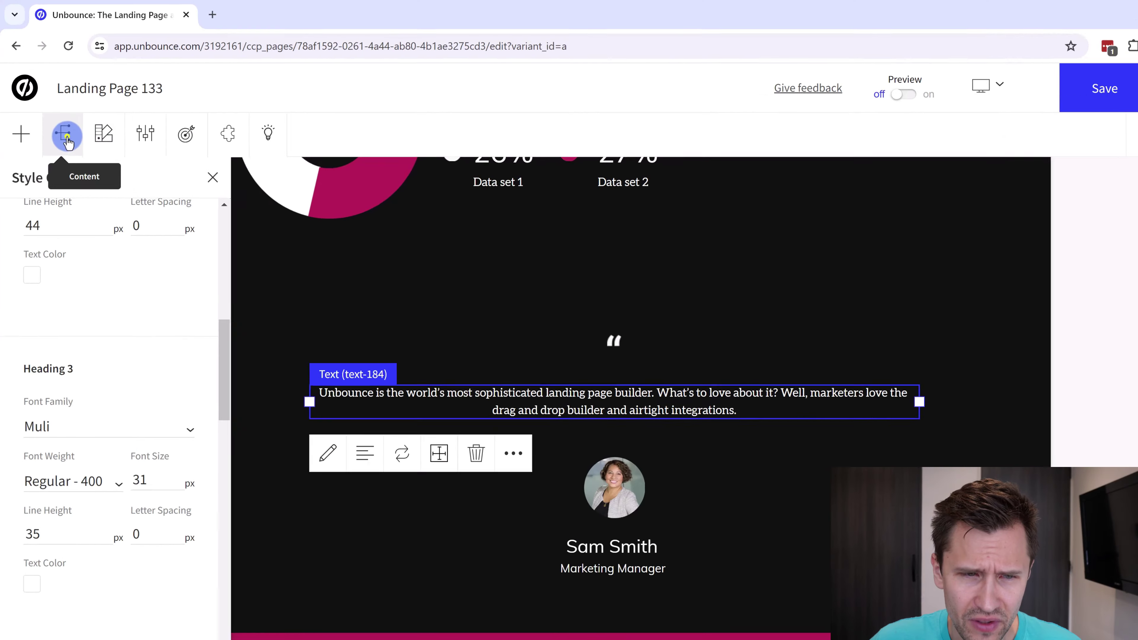
Open the page's content outline and compare its sections and groups with the layout on the page
click(67, 136)
scroll(122, 508, up, 10)
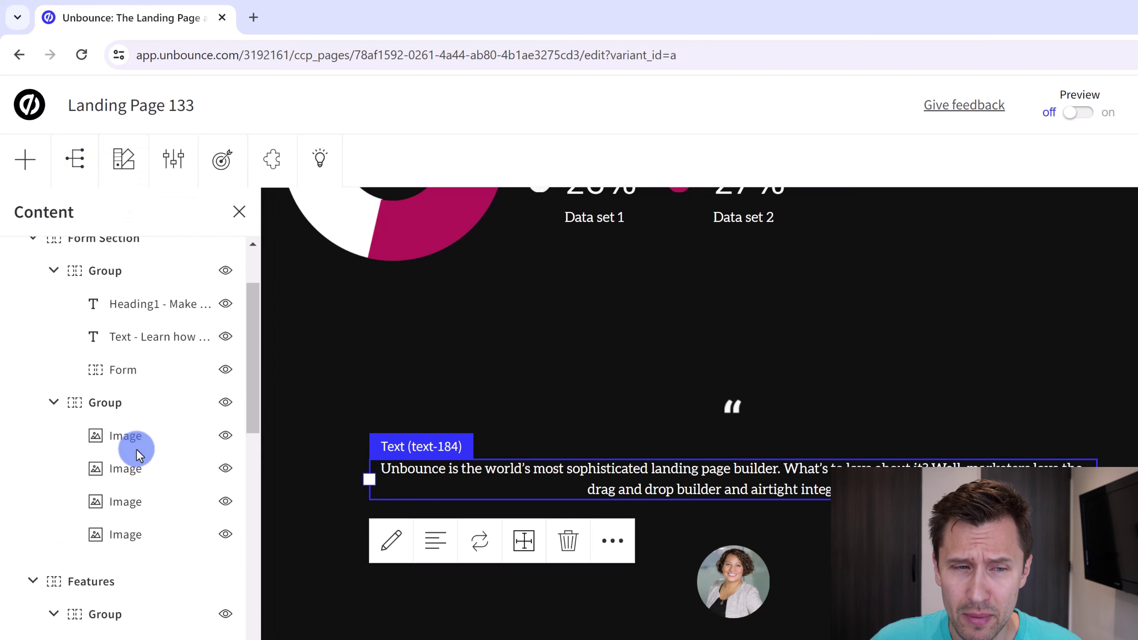
scroll(139, 455, up, 3)
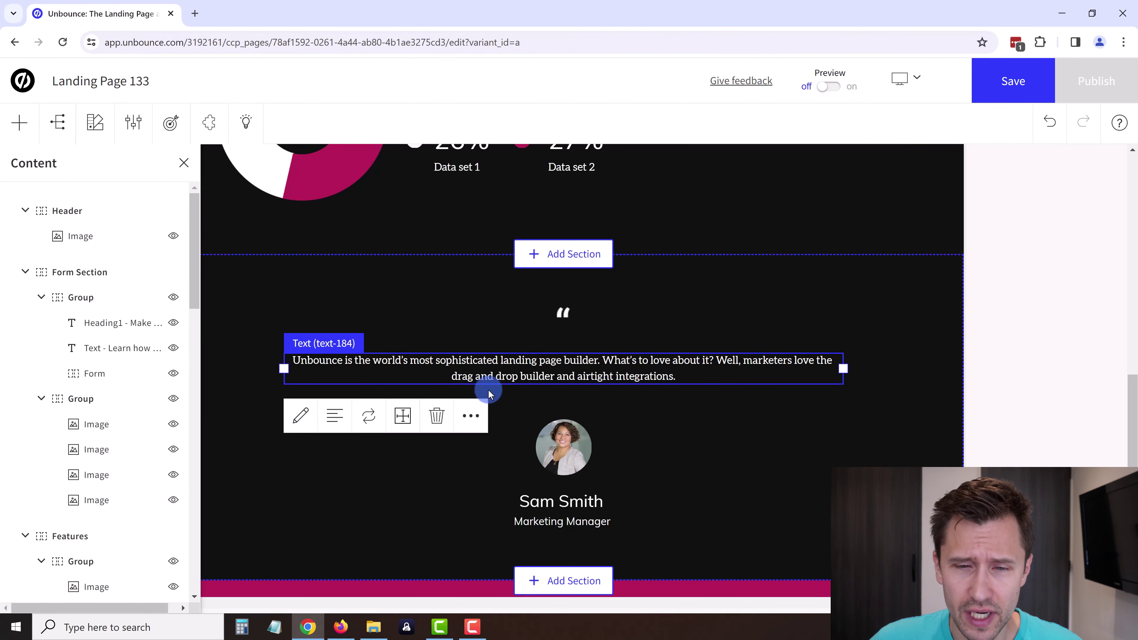
scroll(524, 347, down, 4)
scroll(121, 448, up, 3)
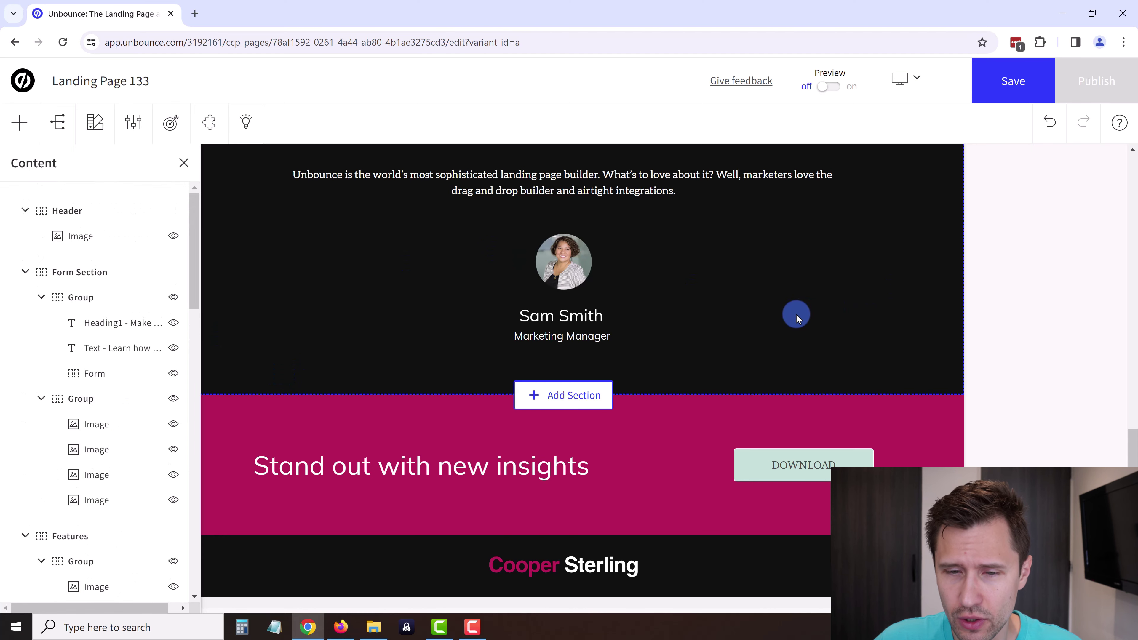
Examine the Testimonials section's options for moving it up or down, and dismiss them
click(794, 315)
click(352, 415)
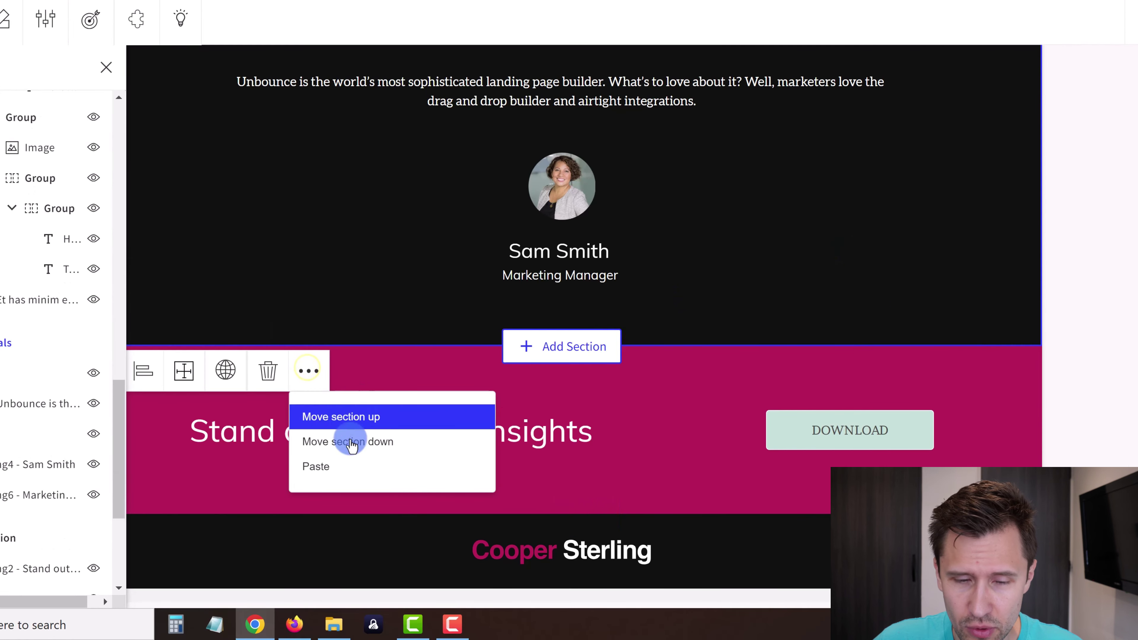
click(674, 423)
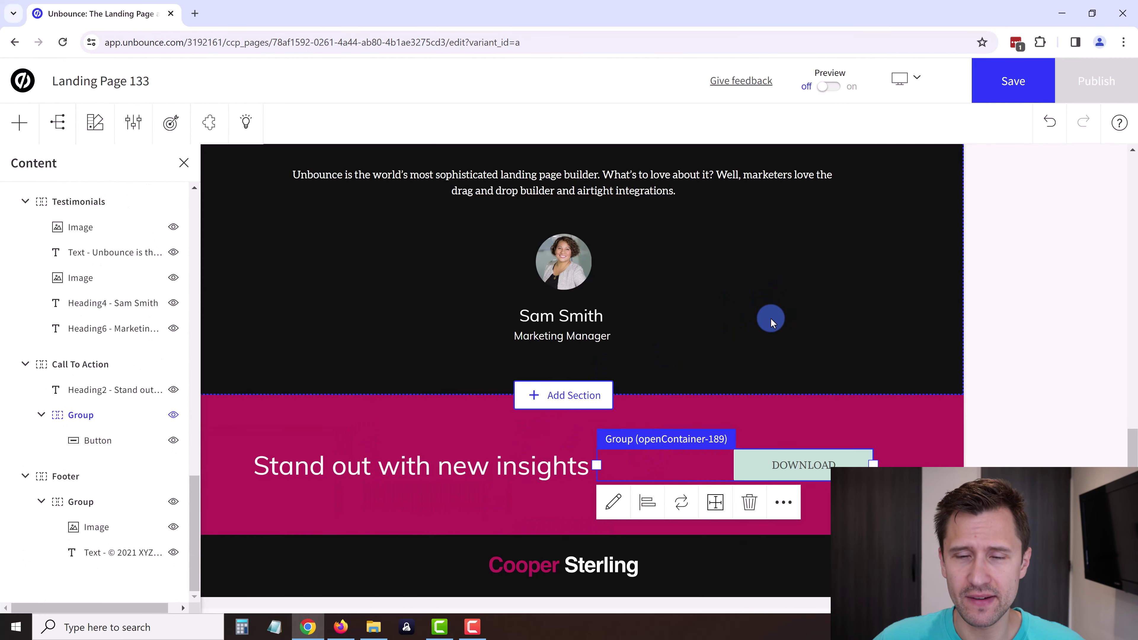
click(770, 319)
Try to reposition the "Make Money Online Now" headline, and move the second logo beneath the form to the end of its row
scroll(606, 317, up, 3)
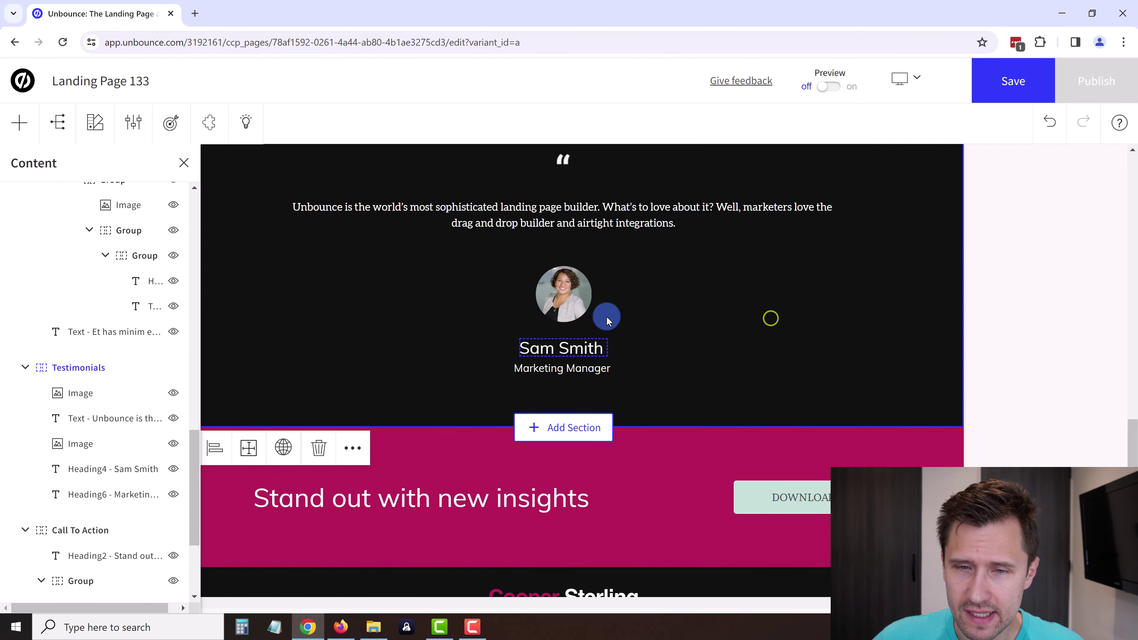
scroll(598, 325, up, 6)
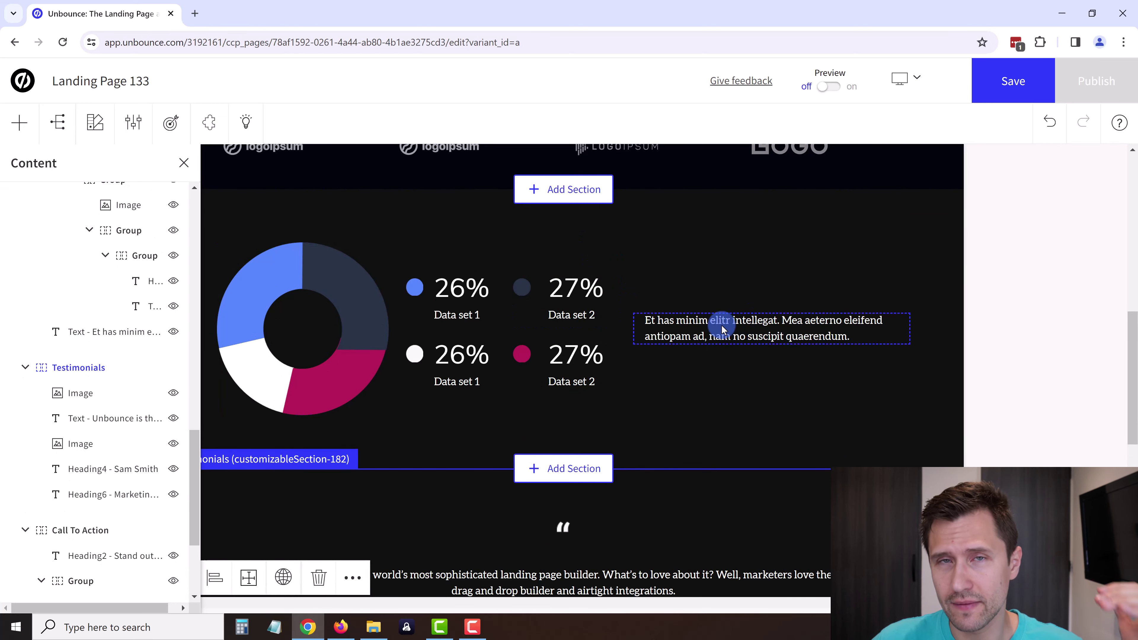
scroll(699, 314, up, 5)
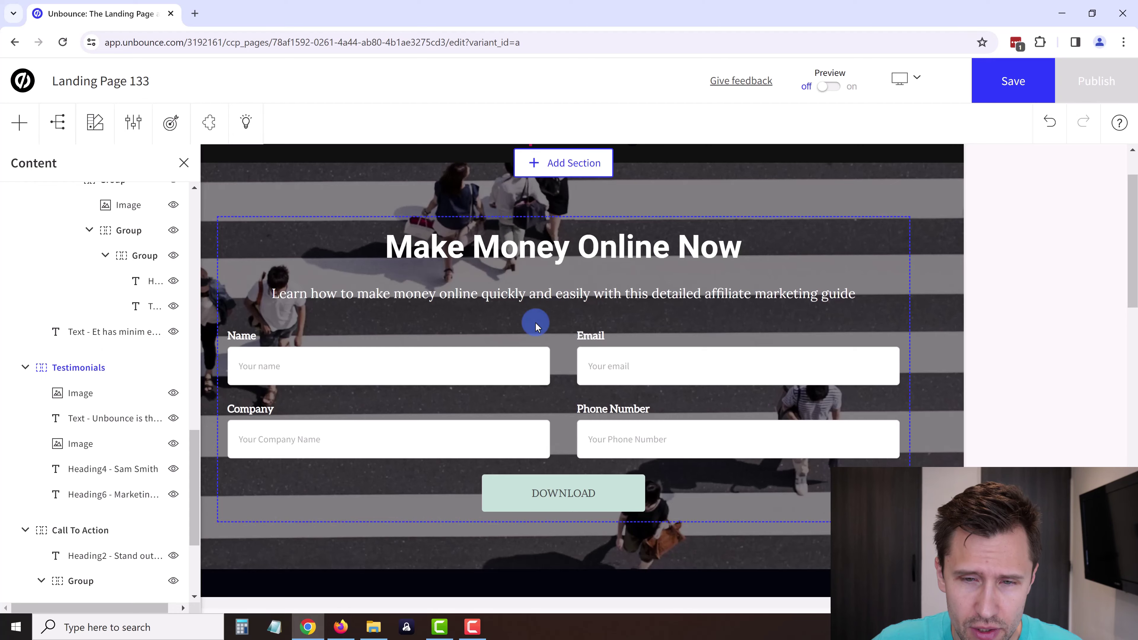
drag(553, 260, 581, 244)
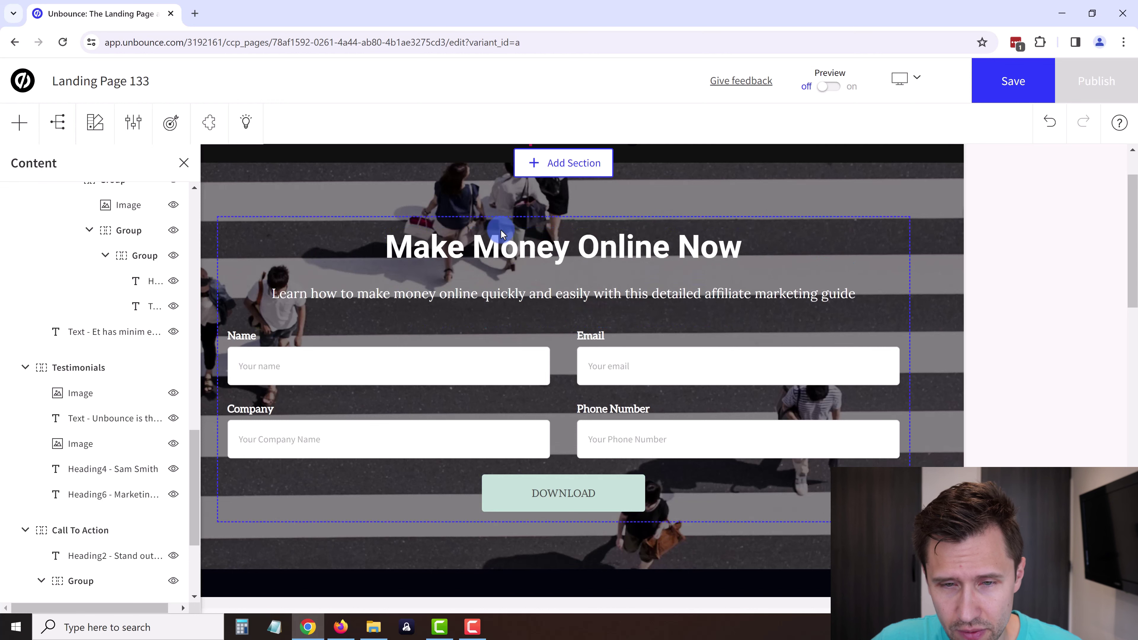
click(777, 180)
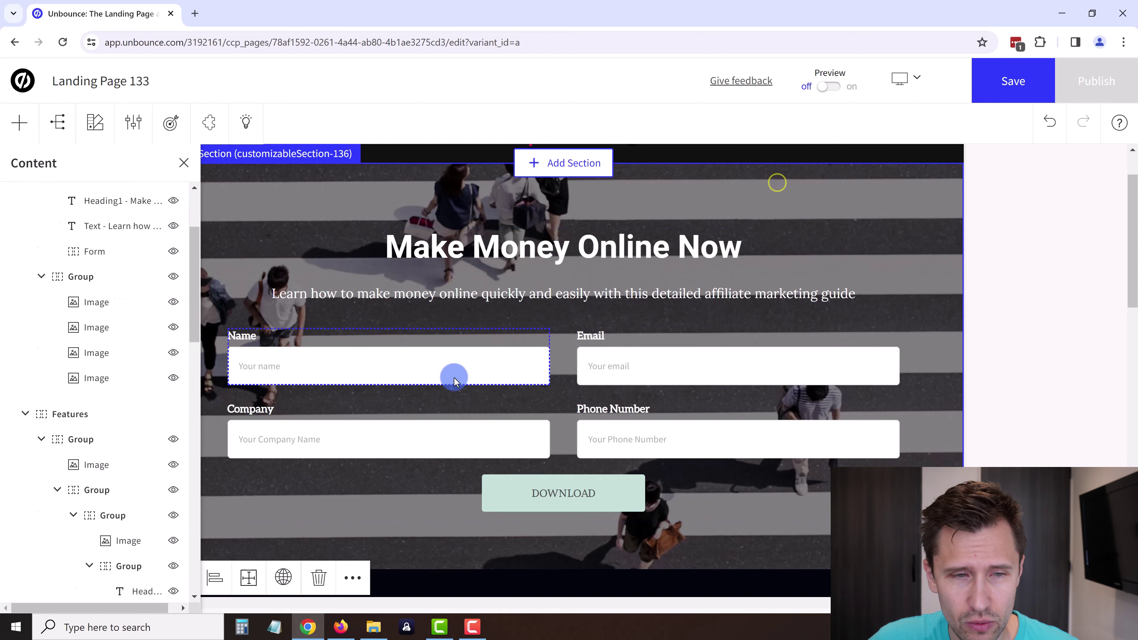
scroll(462, 358, down, 6)
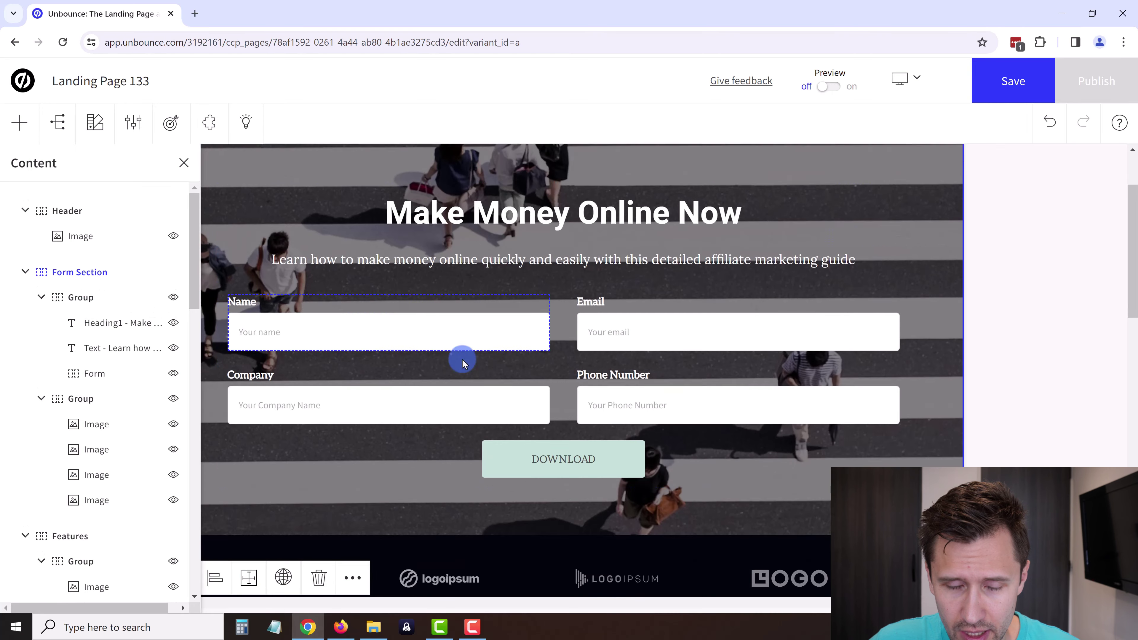
drag(466, 215, 681, 216)
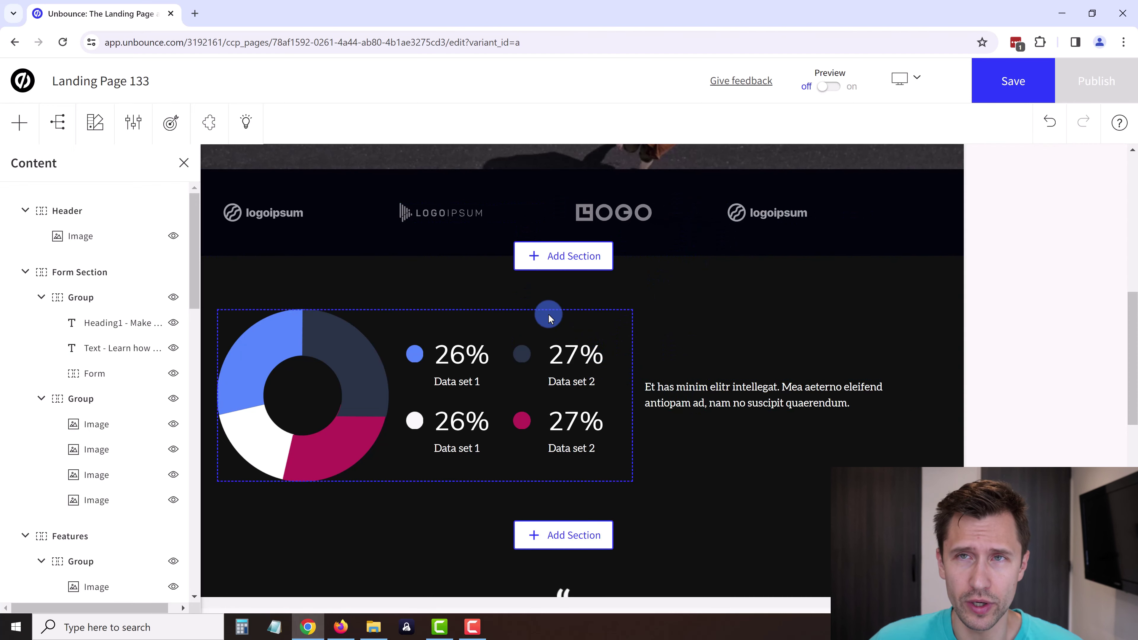
Review the element types available for adding to the page, such as text, headline, image, button and group, and close the list
scroll(481, 307, up, 3)
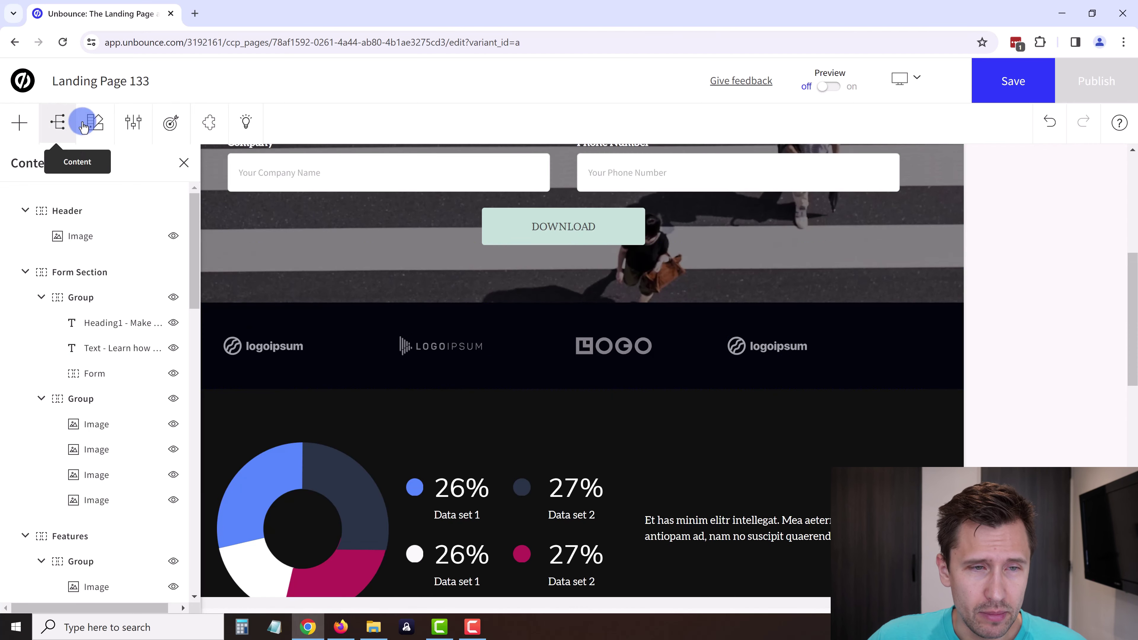
click(55, 126)
click(19, 121)
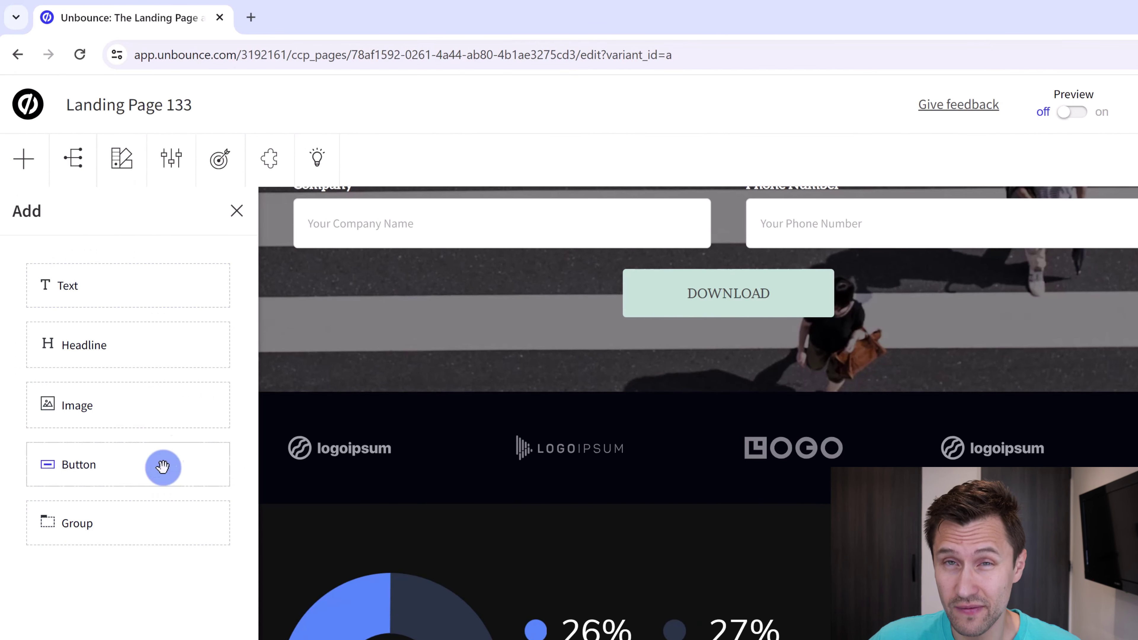
click(236, 216)
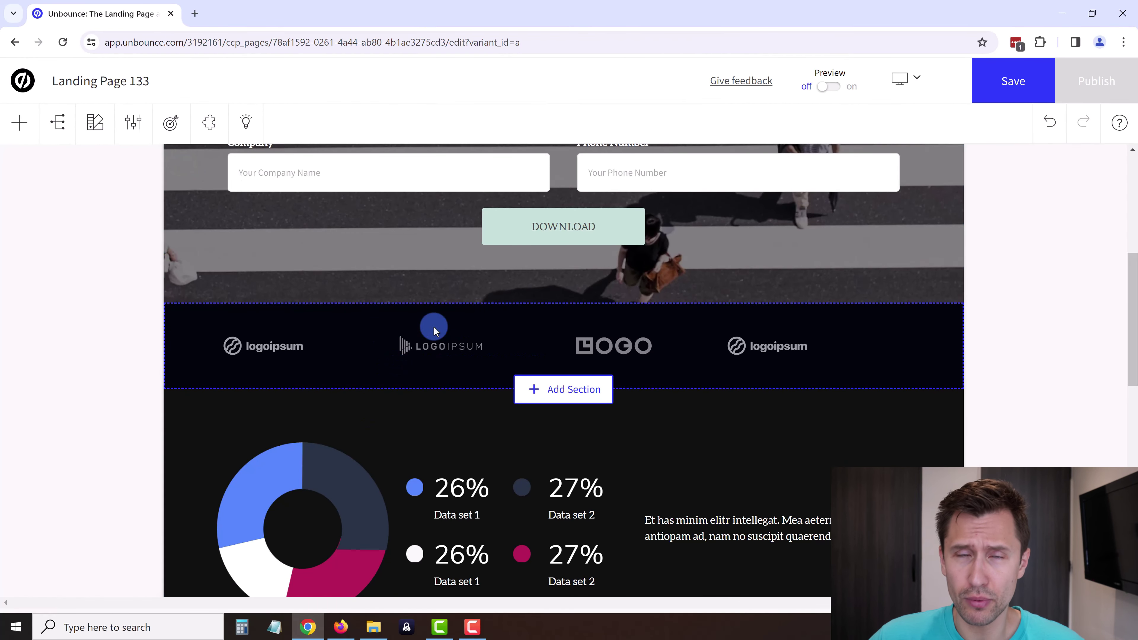
Select the text of the "Make Money Online Now" headline and open its design settings for font, size and spacing
scroll(512, 387, up, 6)
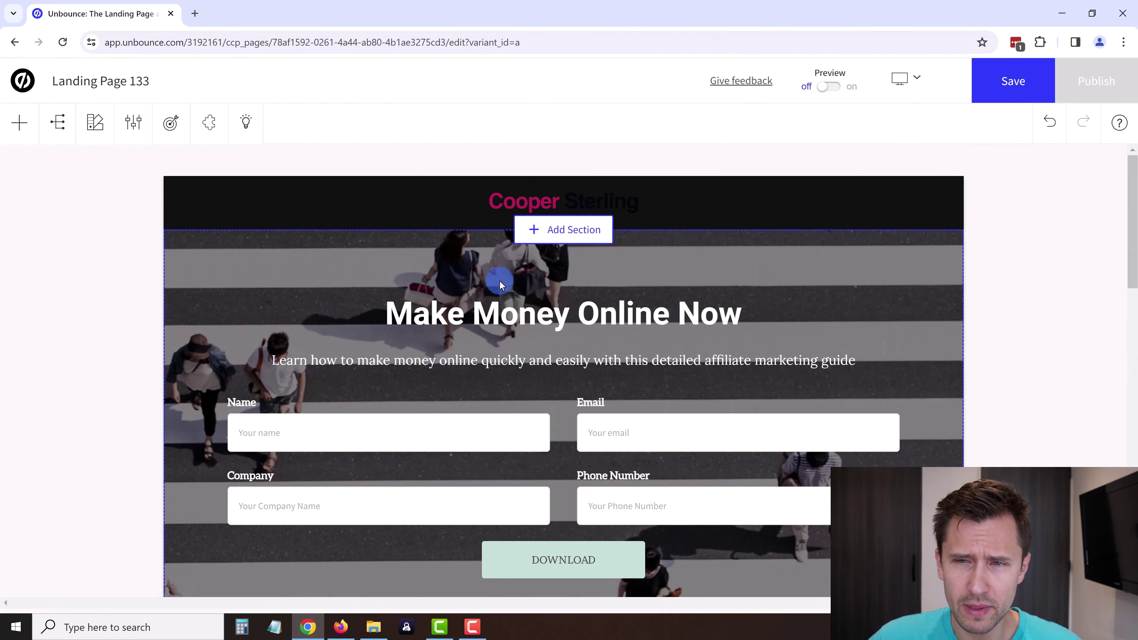
click(497, 314)
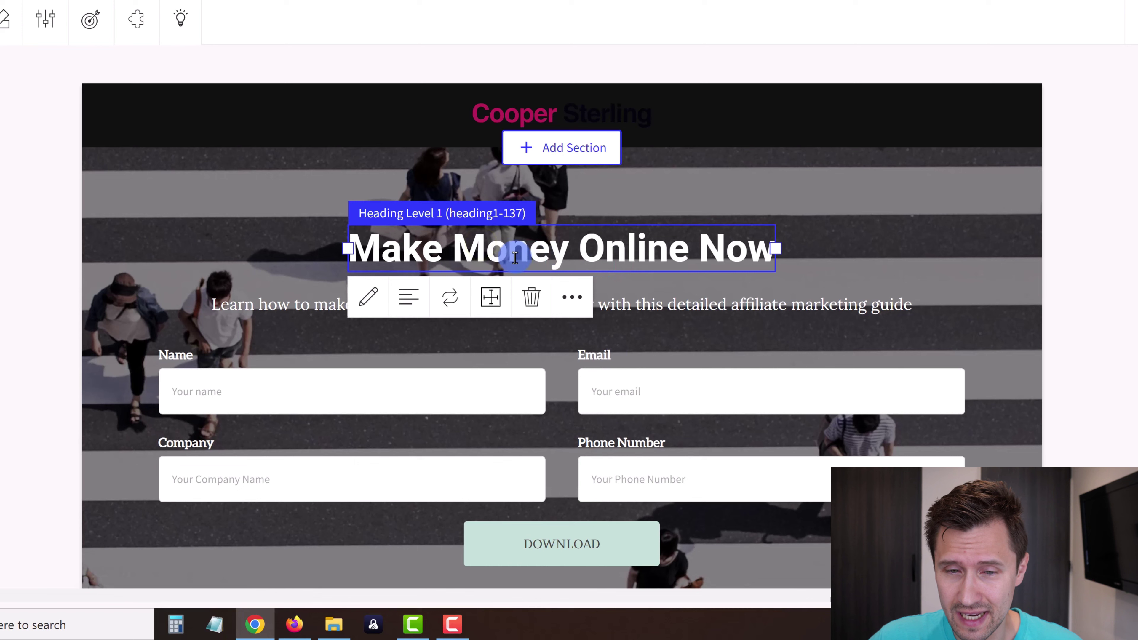
double_click(521, 319)
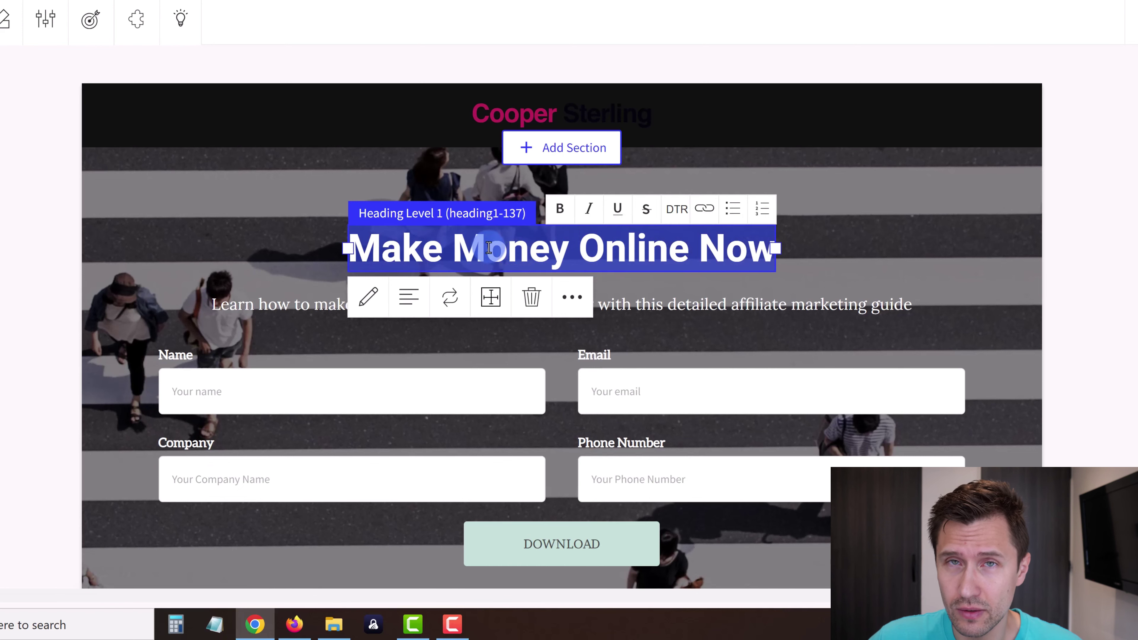
click(368, 297)
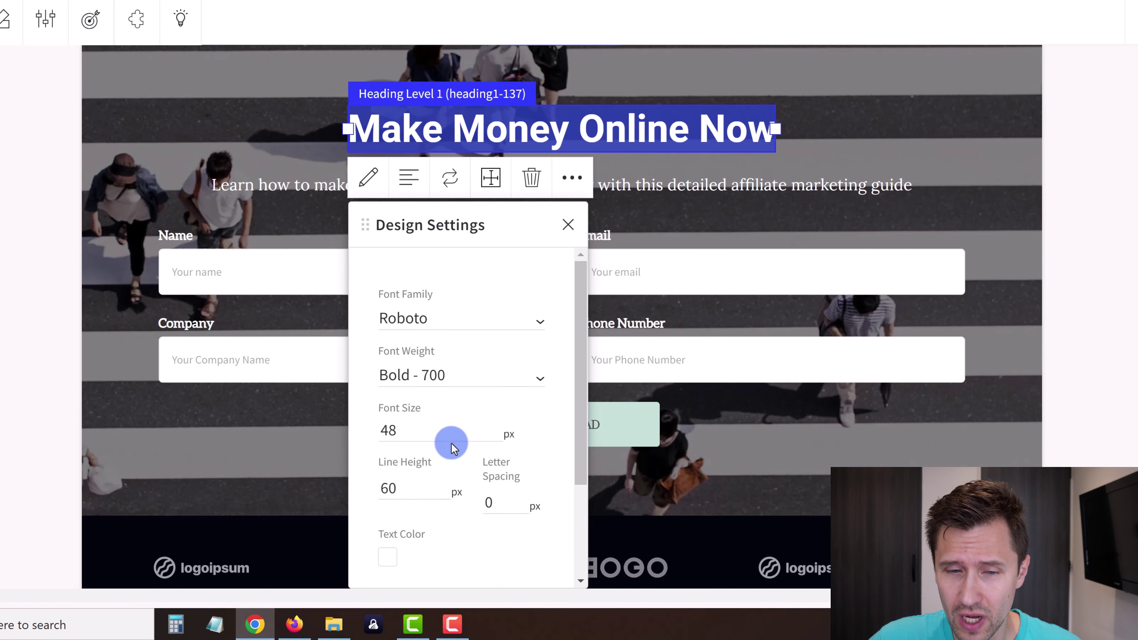
Try other text alignments on the headline, return it to left alignment, and examine the element types it can be changed to
click(409, 179)
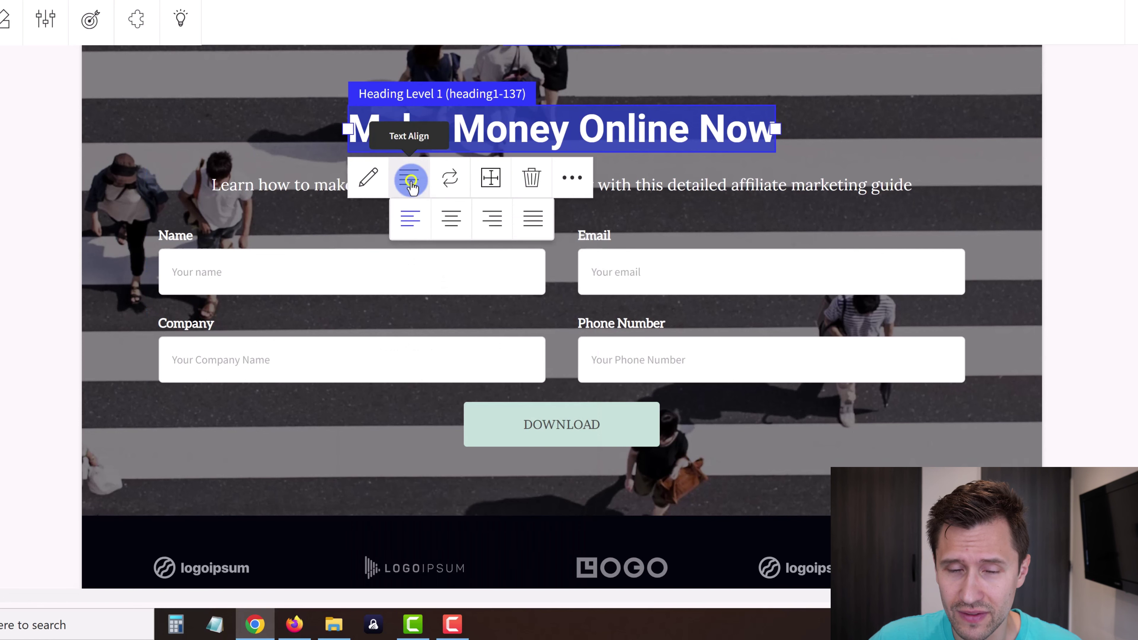
click(453, 216)
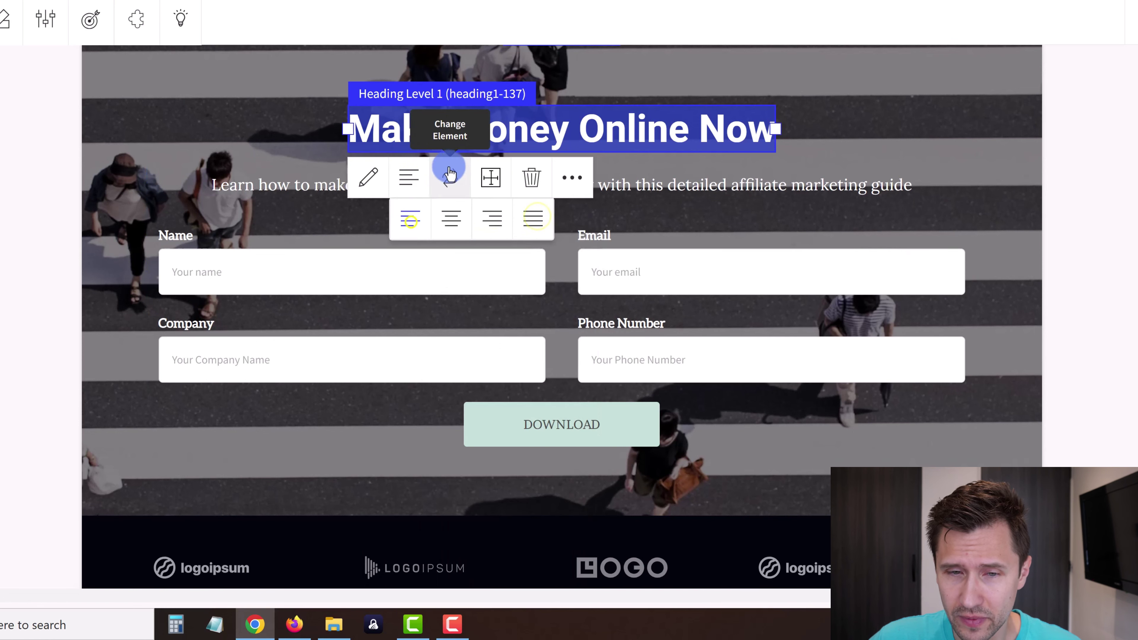
click(450, 177)
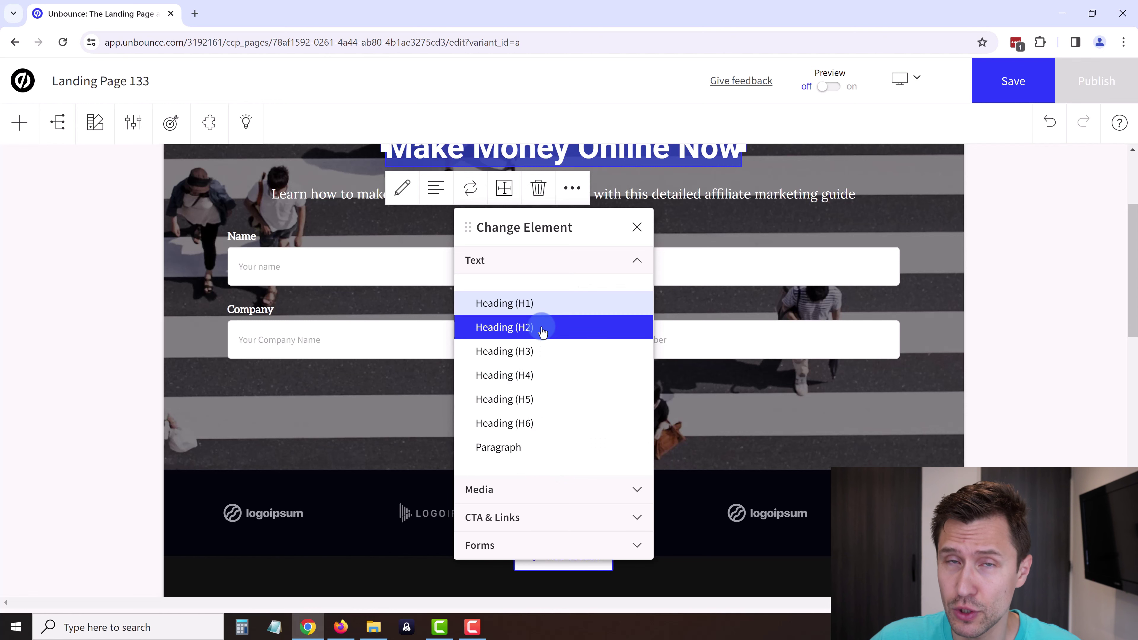
click(380, 426)
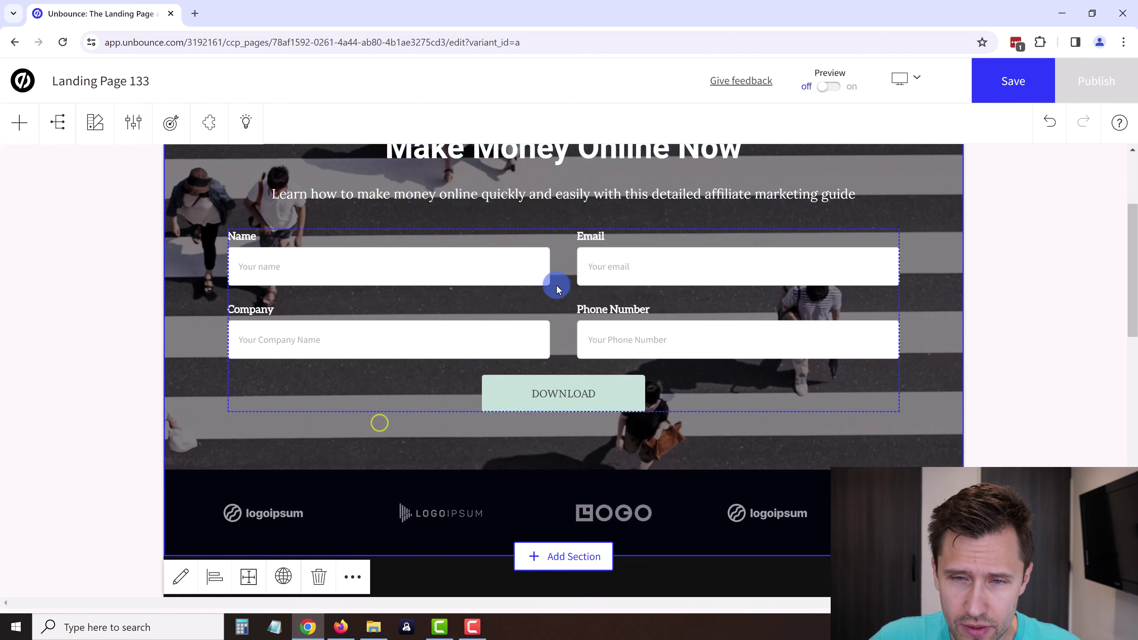
Review the width, padding and margin settings of the "Make Money Online Now" headline, and return to the page
scroll(565, 269, up, 1)
click(587, 214)
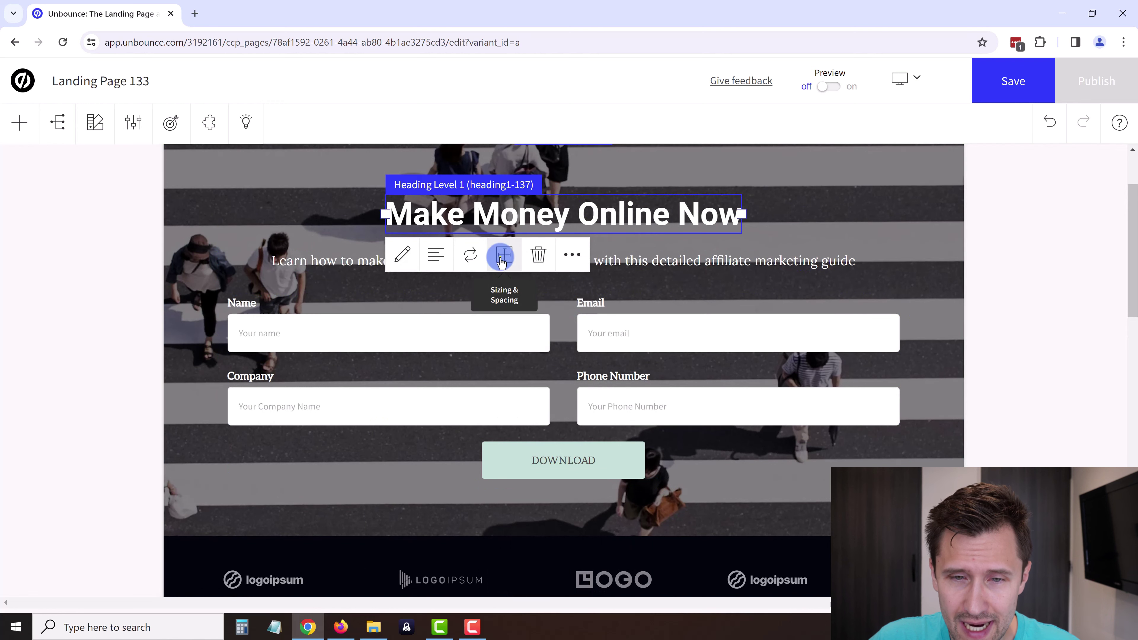
click(502, 256)
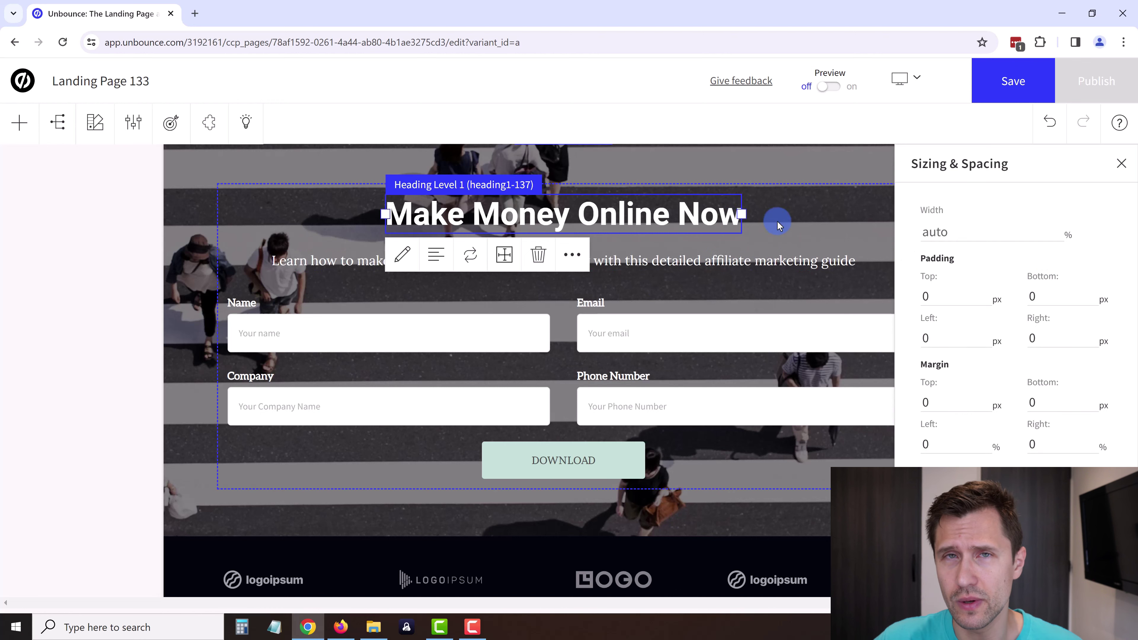
click(818, 218)
click(590, 223)
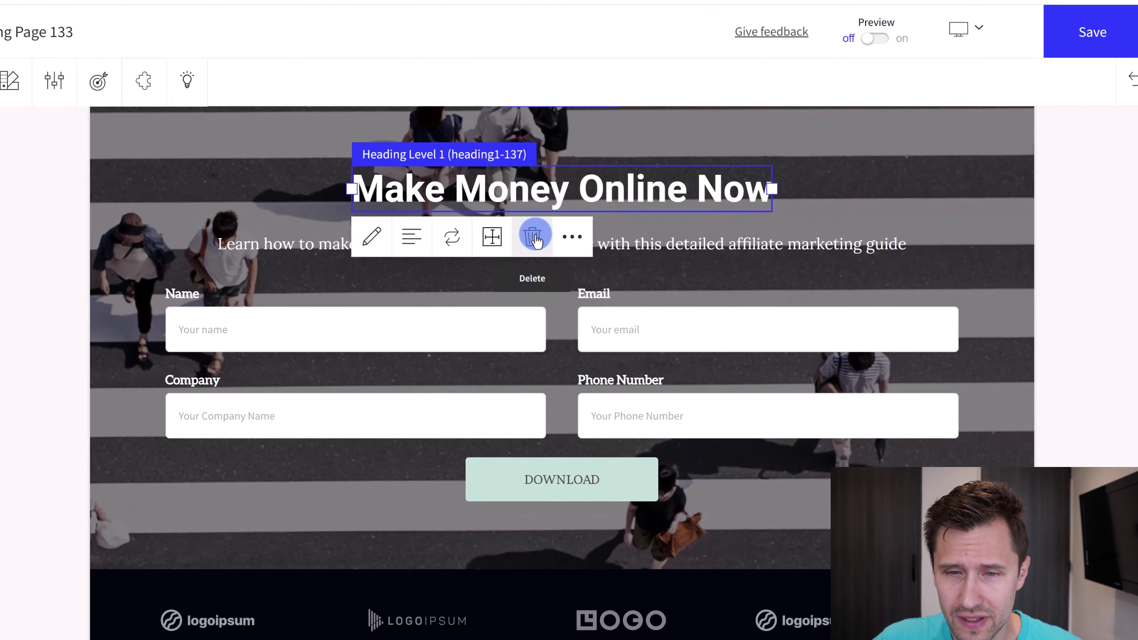
Copy the "Make Money Online Now" headline and paste it beneath the "Learn how to make money online" text
click(573, 237)
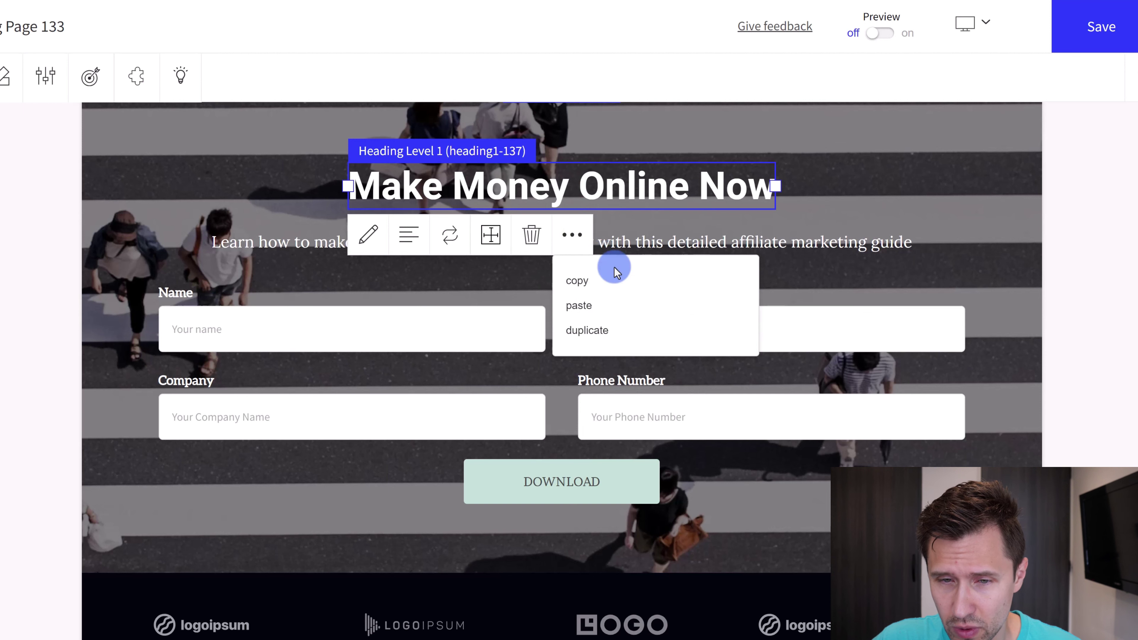
click(603, 280)
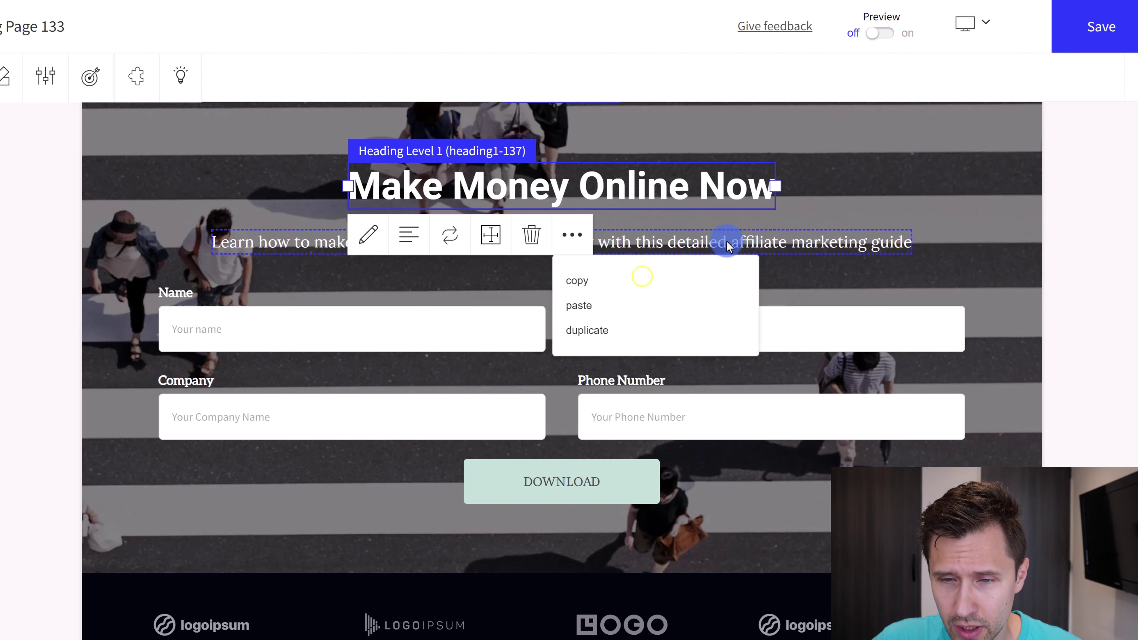
click(648, 249)
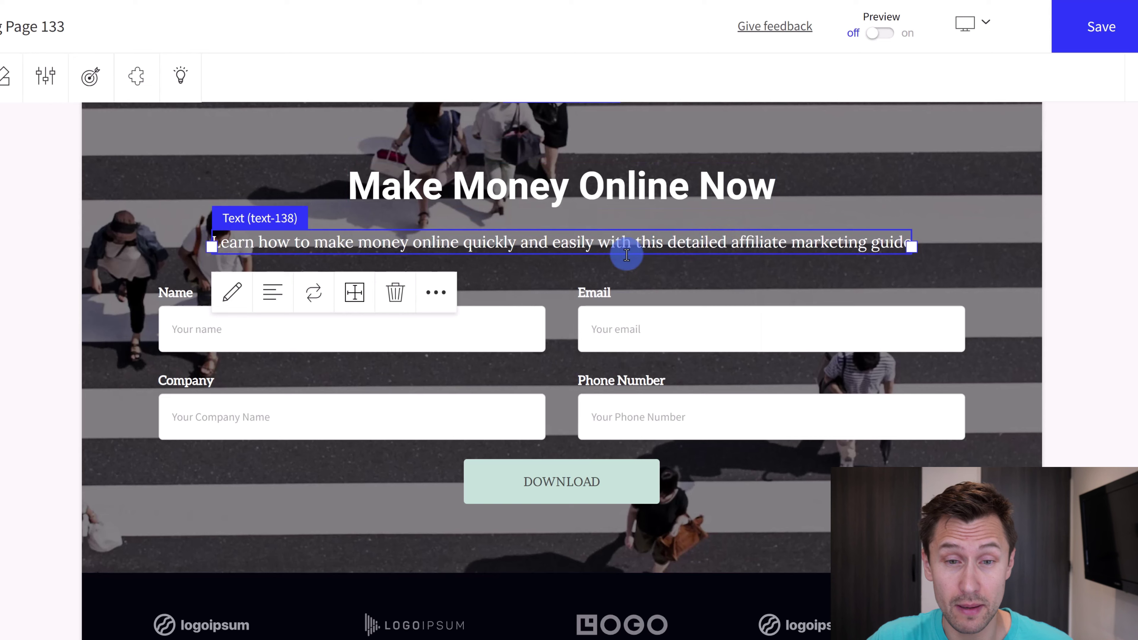
click(437, 293)
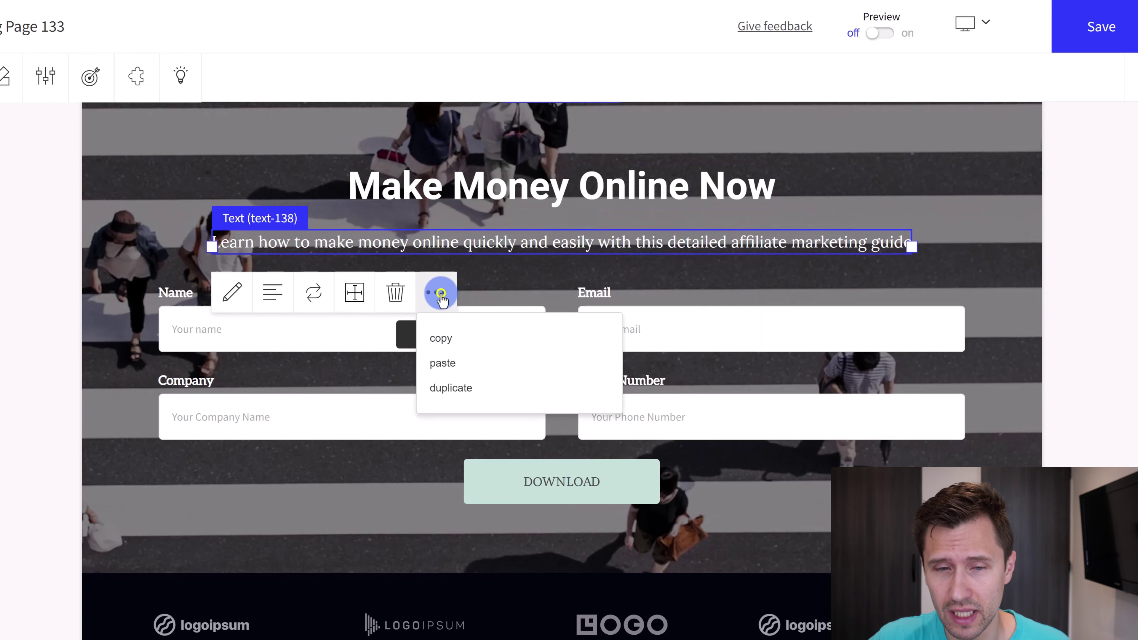
click(480, 362)
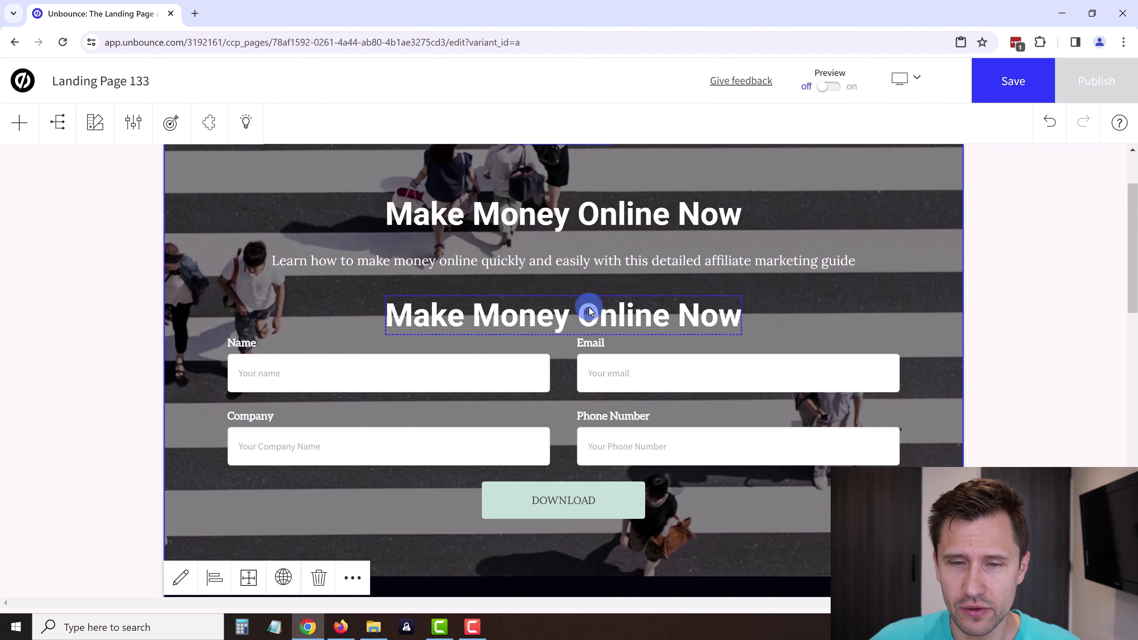
Check the sizing and spacing settings of the pasted headline above the form, and close them
click(612, 313)
click(502, 364)
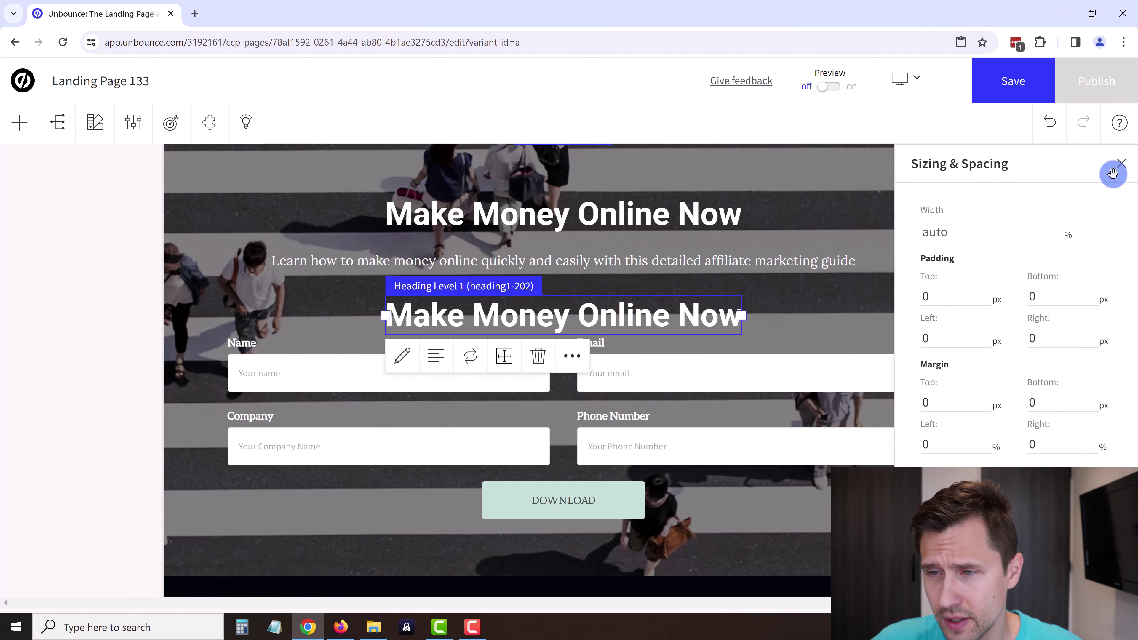
click(1122, 166)
Try a bottom margin of 0 px on the "Learn how to make money online" text, and set it back to 20 px
click(747, 262)
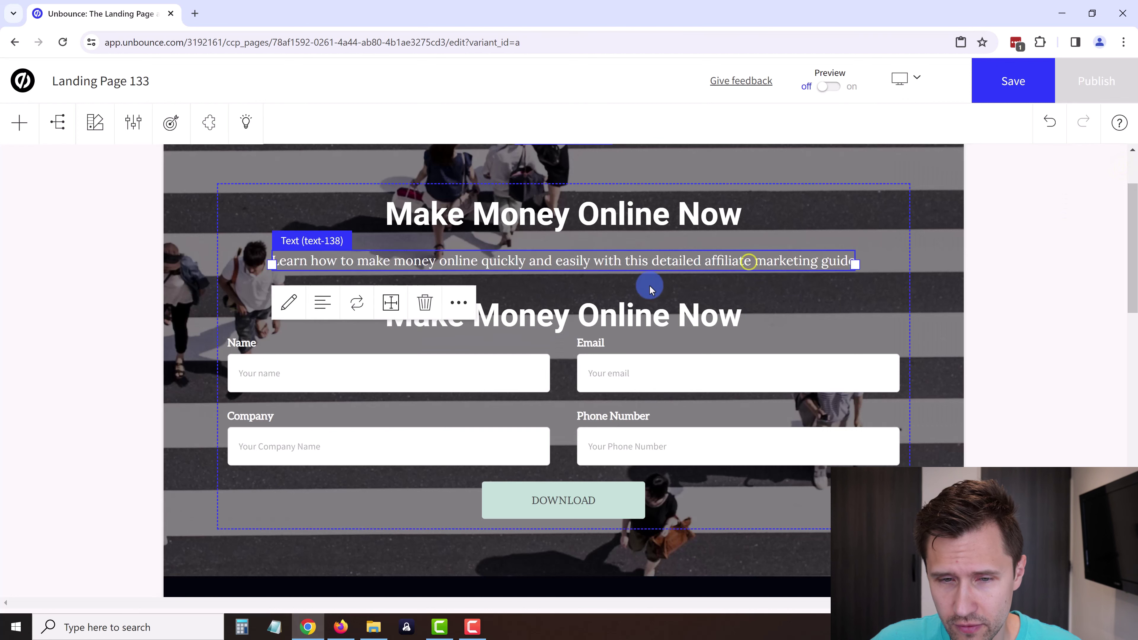
click(403, 313)
click(1071, 412)
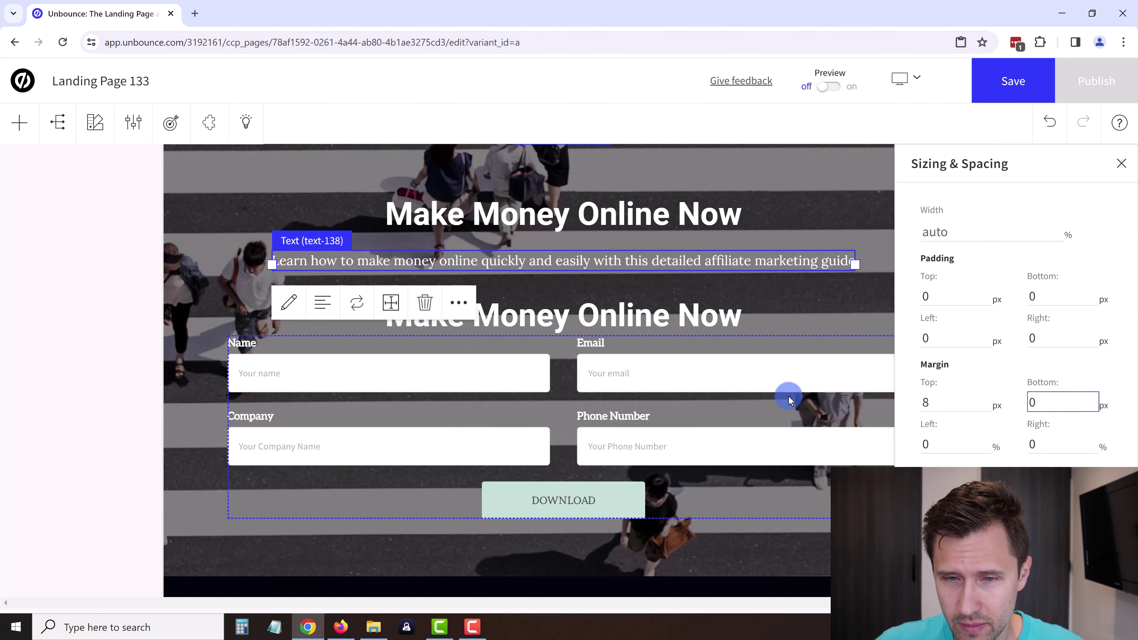
key(Return)
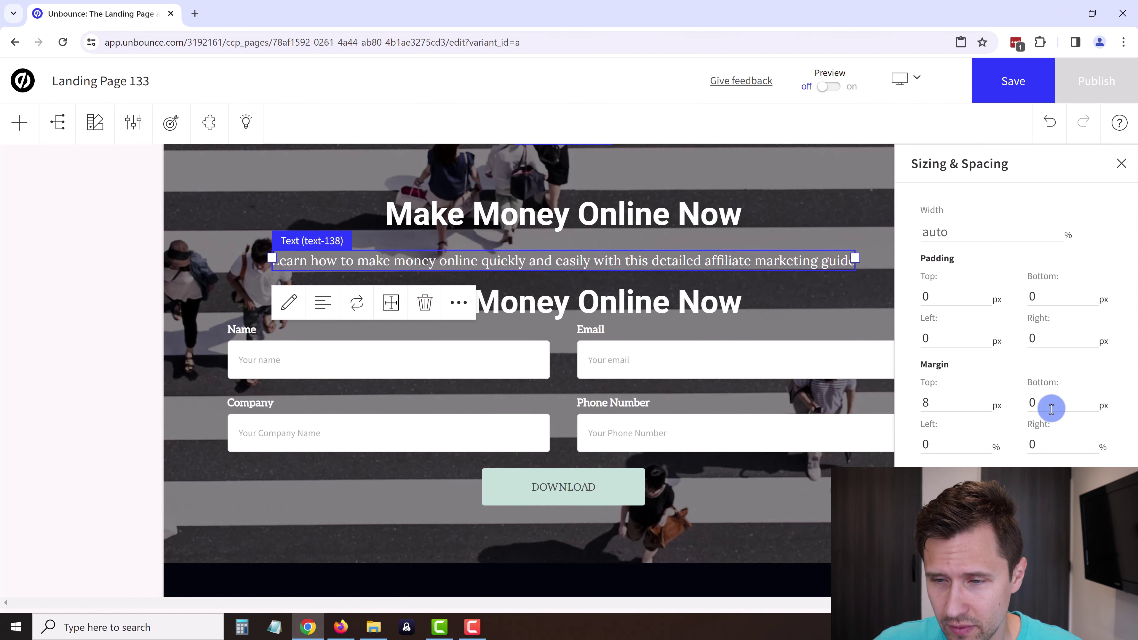
key(Return)
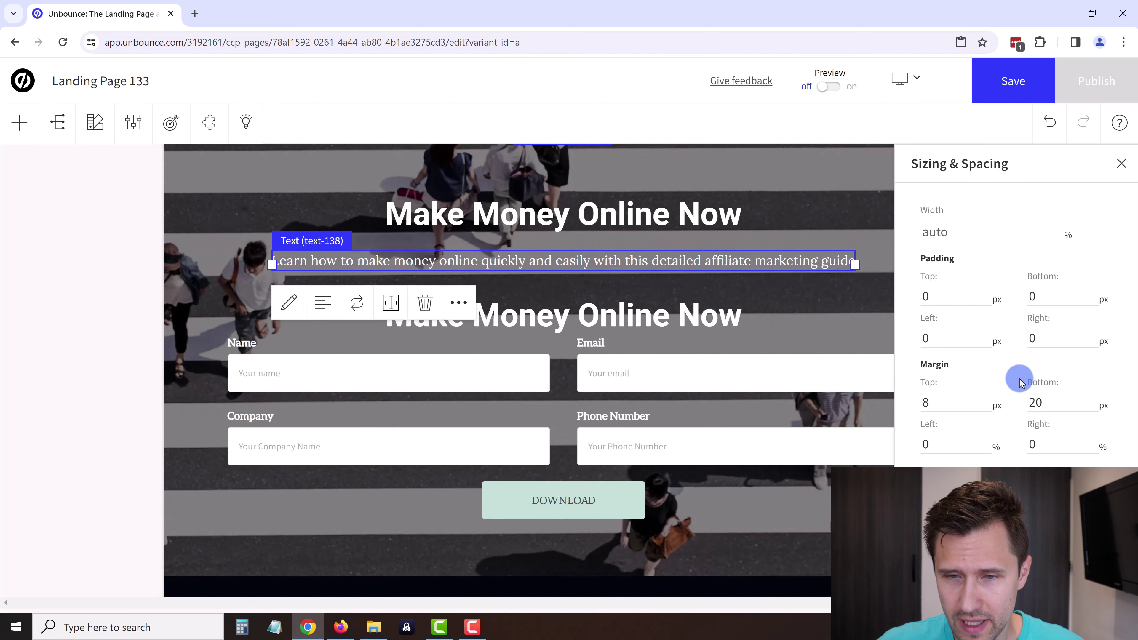
click(784, 306)
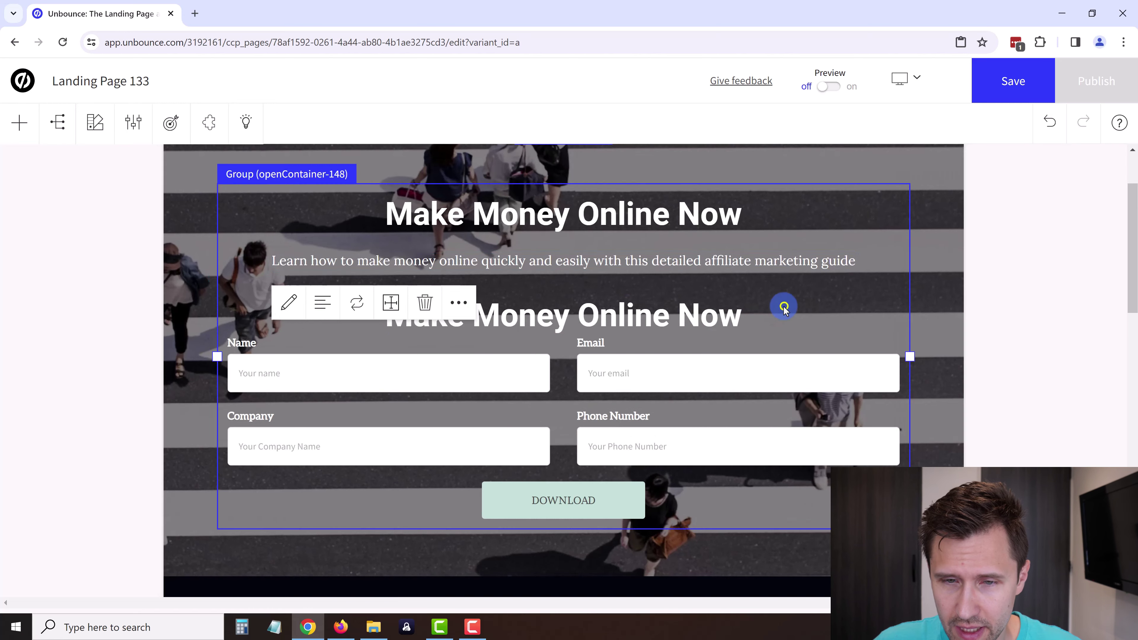
Delete the duplicate "Make Money Online Now" headline just above the form
click(654, 315)
click(532, 368)
click(758, 379)
Review the extra options and link settings of the second logo in the row beneath the form
scroll(403, 385, down, 5)
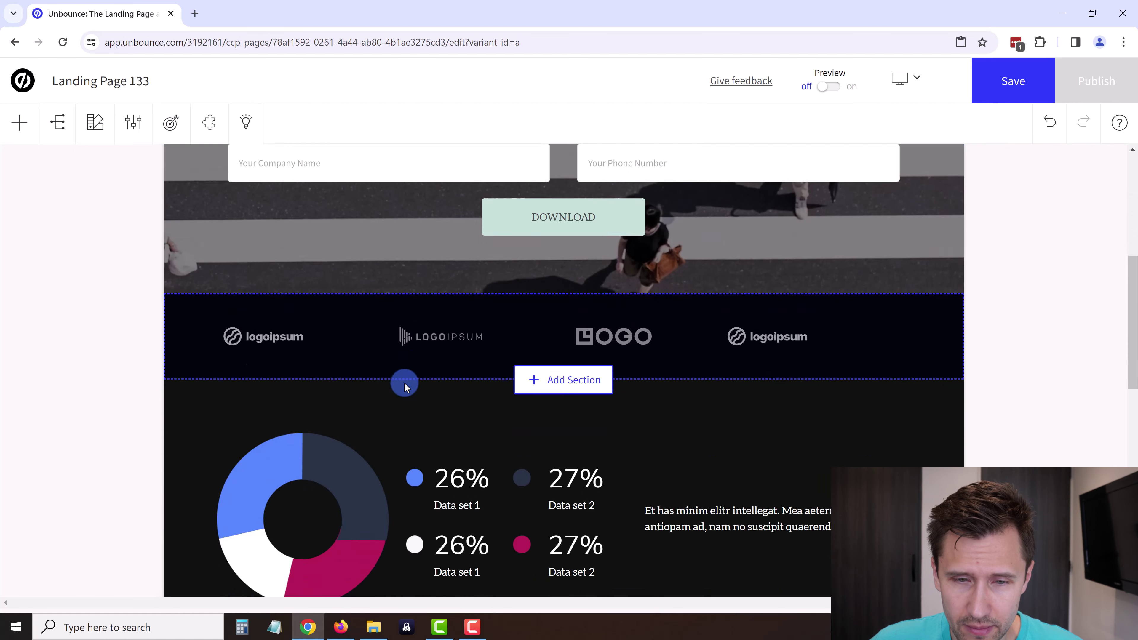
click(410, 314)
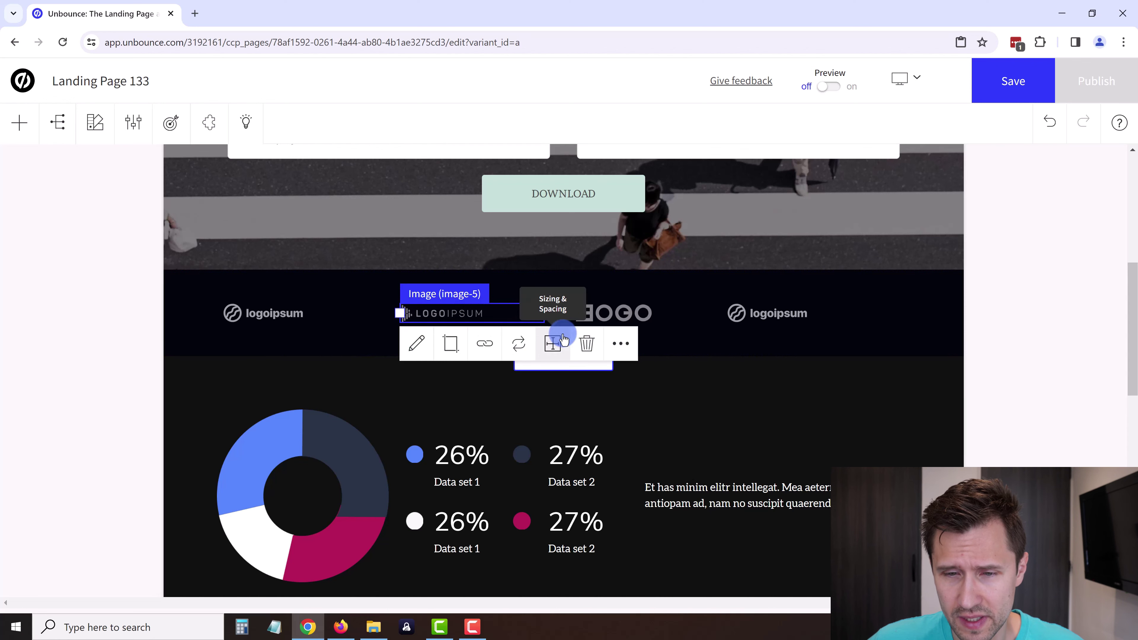
click(621, 344)
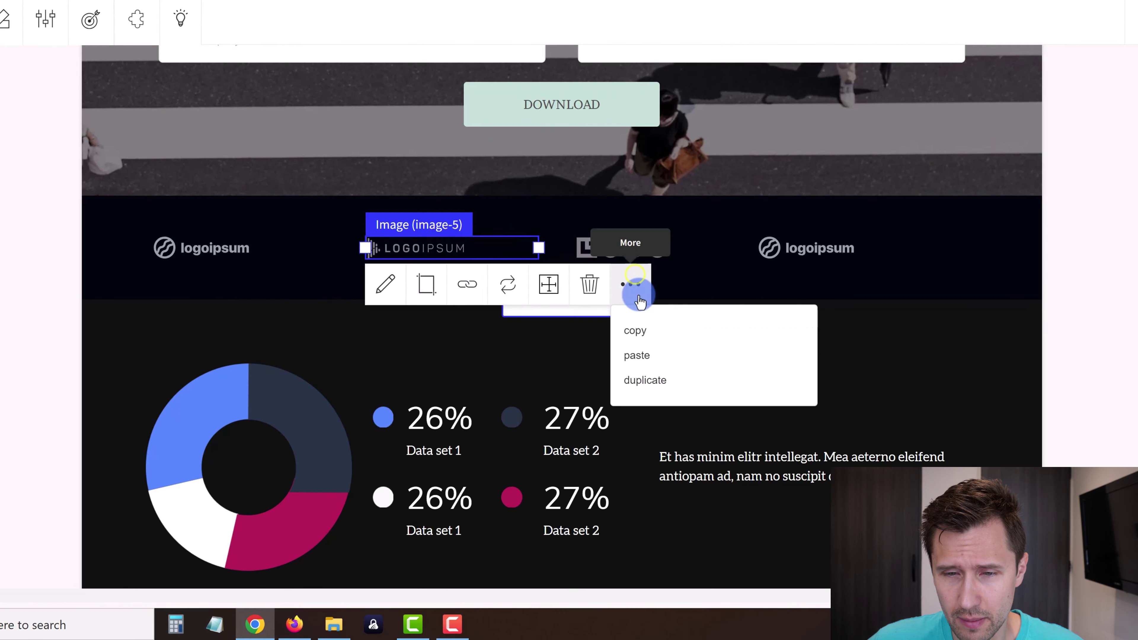
click(637, 296)
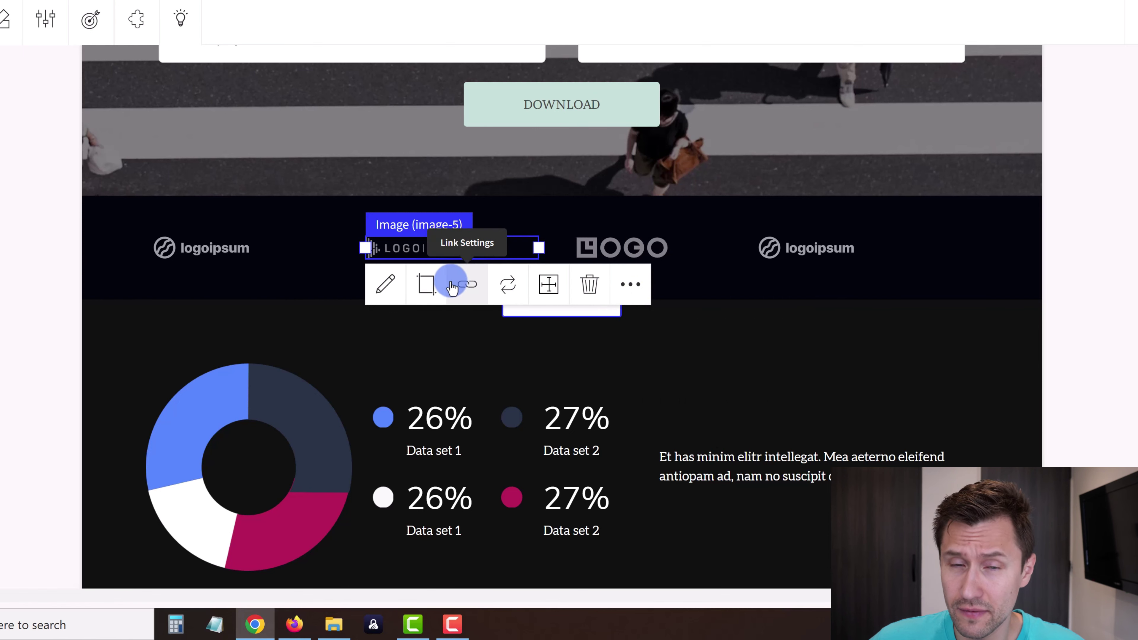
click(471, 285)
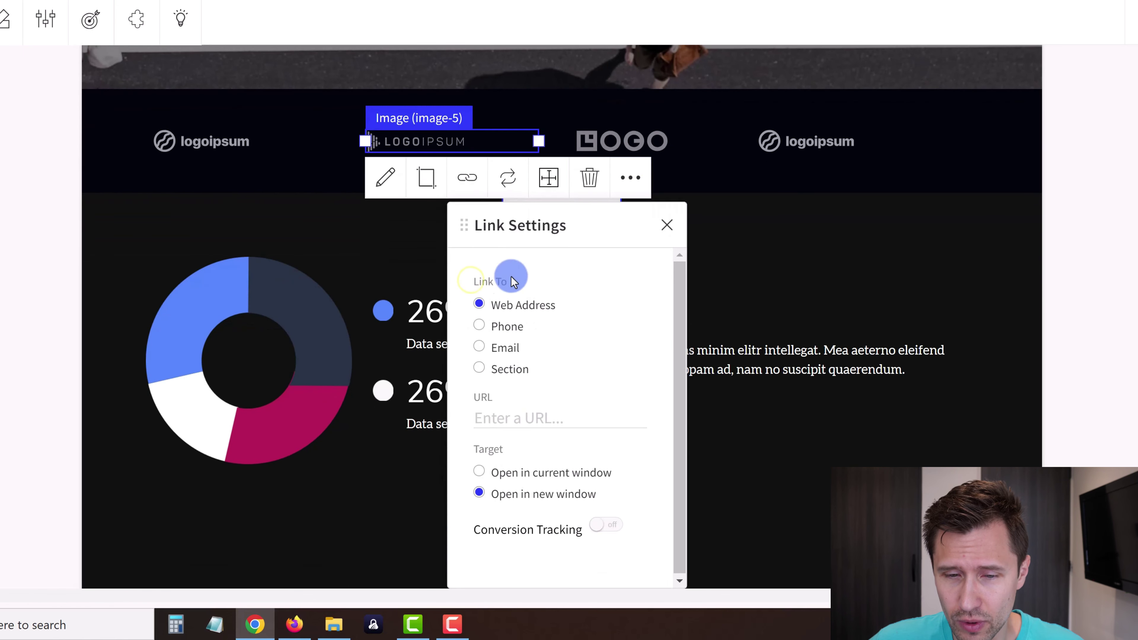
click(666, 226)
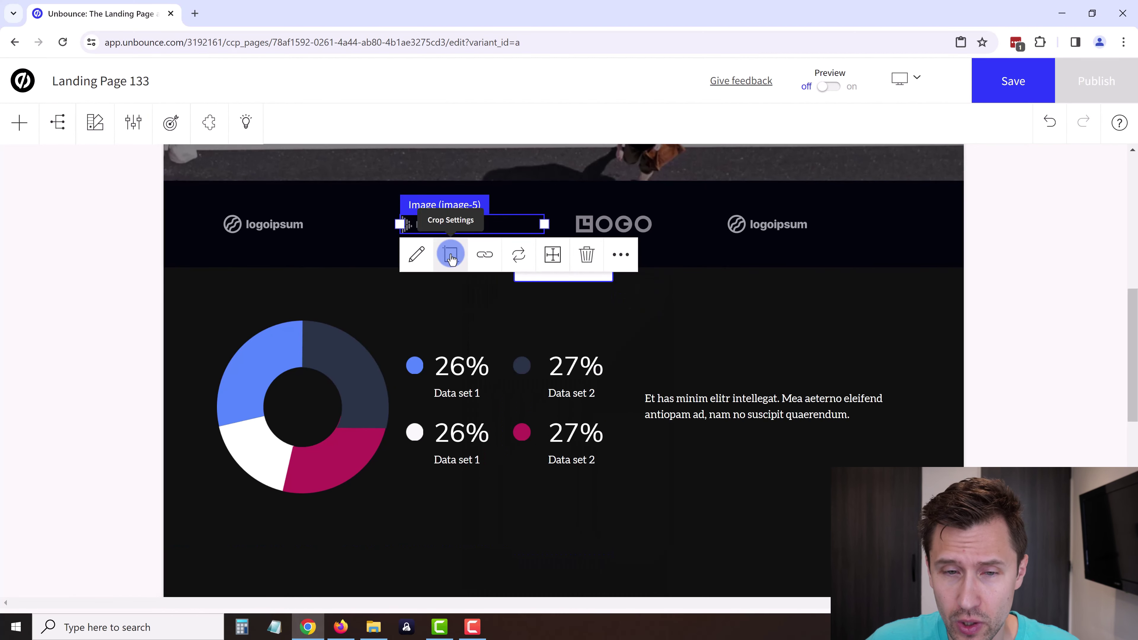
Crop the second logo to a smaller area, look through the resize and finetune options, and save it as a new image
click(426, 178)
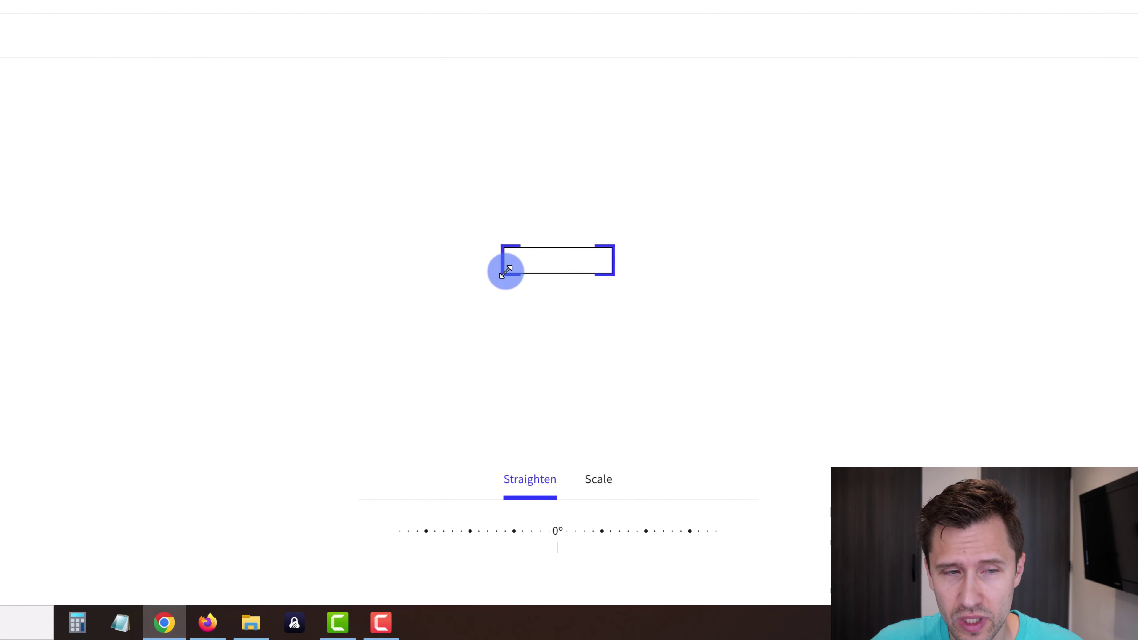
drag(501, 272, 536, 262)
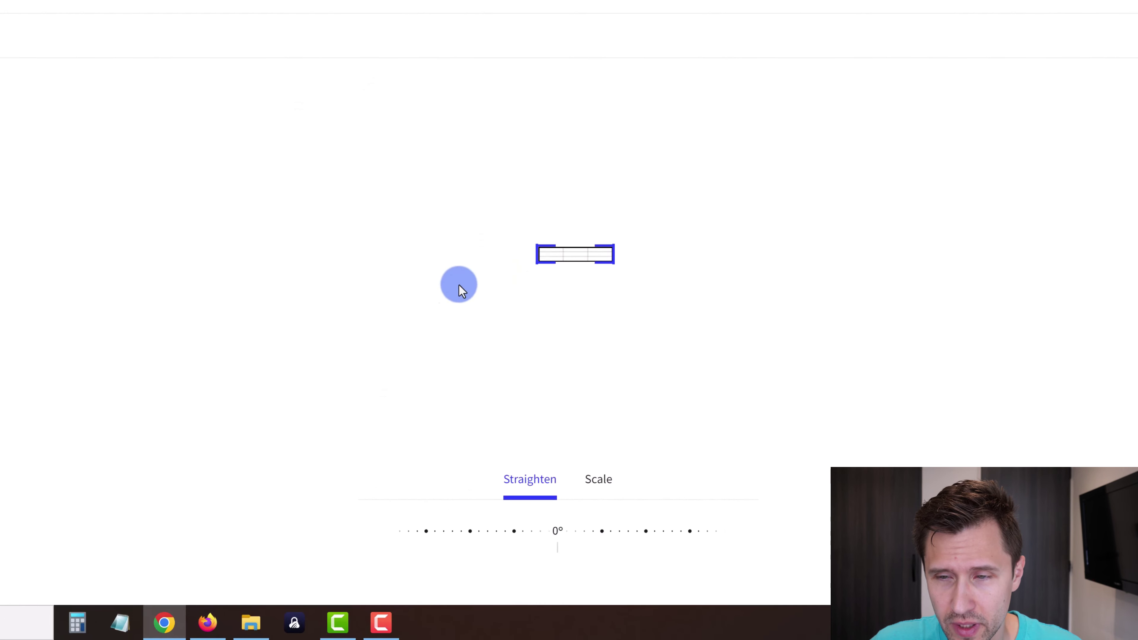
click(91, 276)
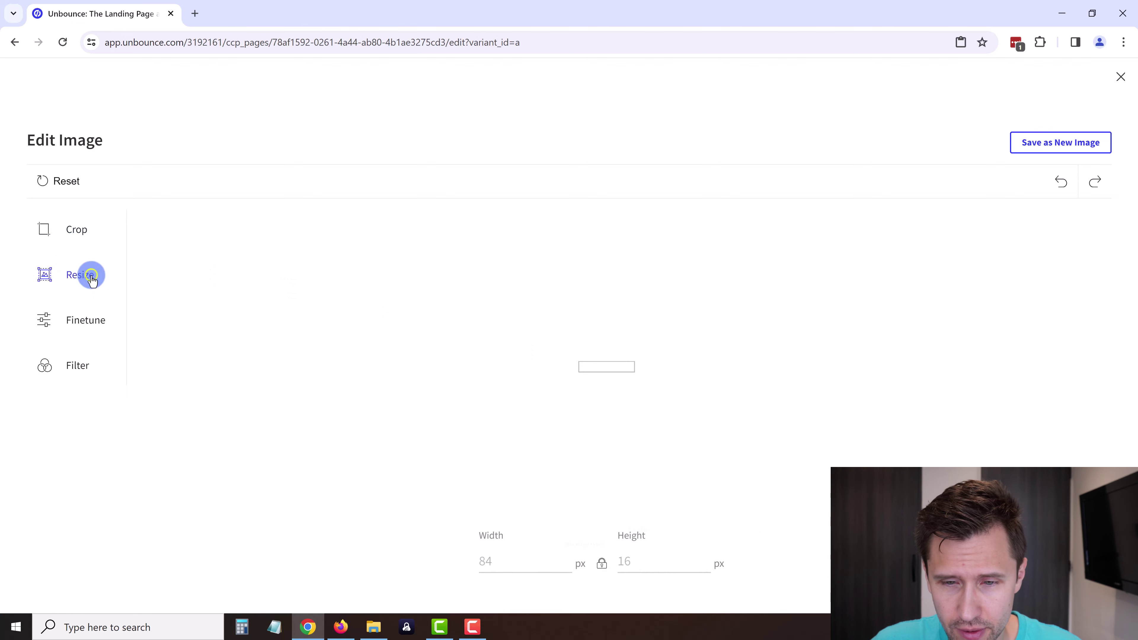
click(98, 318)
click(70, 232)
mouse_move(578, 358)
mouse_down()
mouse_move(470, 398)
mouse_move(578, 353)
mouse_up()
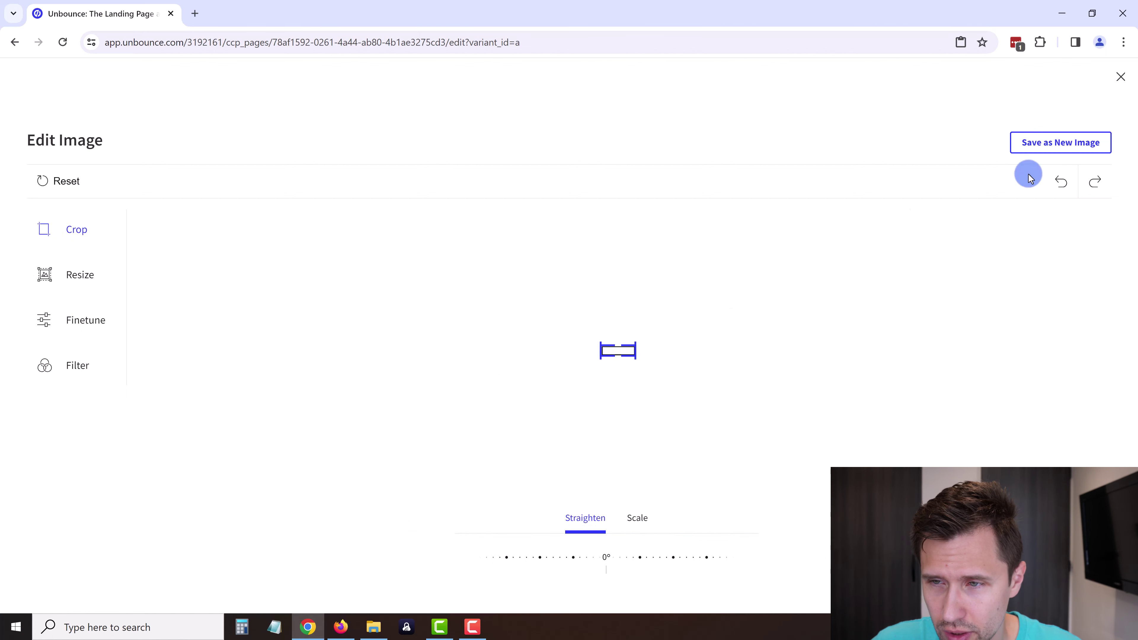
click(1062, 142)
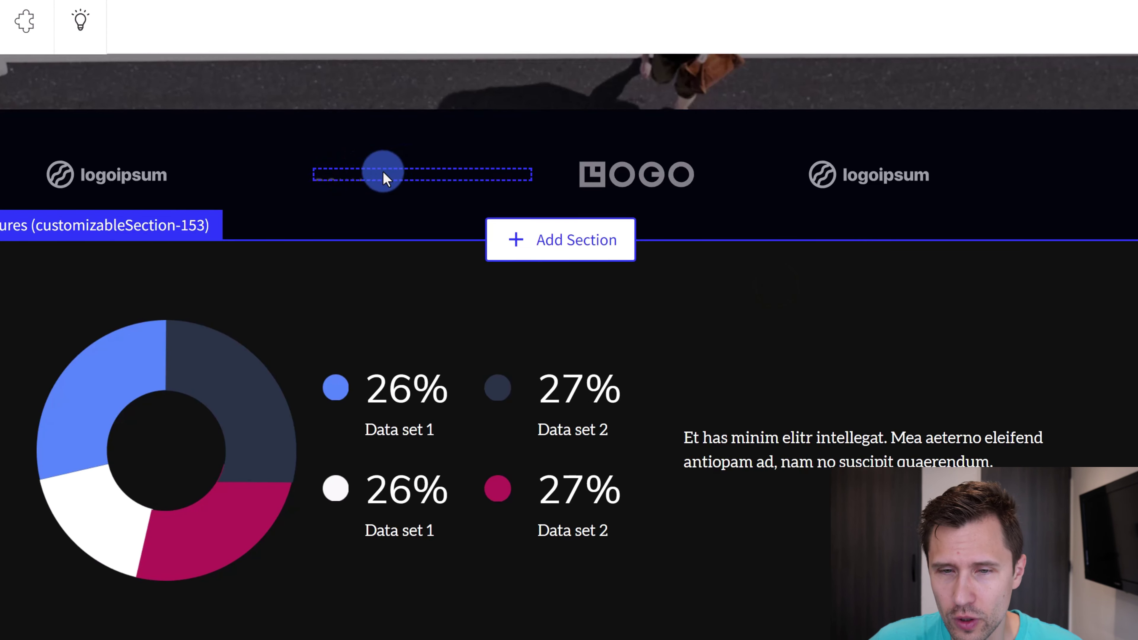
Try cropping the second logo's image again to a smaller area and saving it as a new image
click(371, 183)
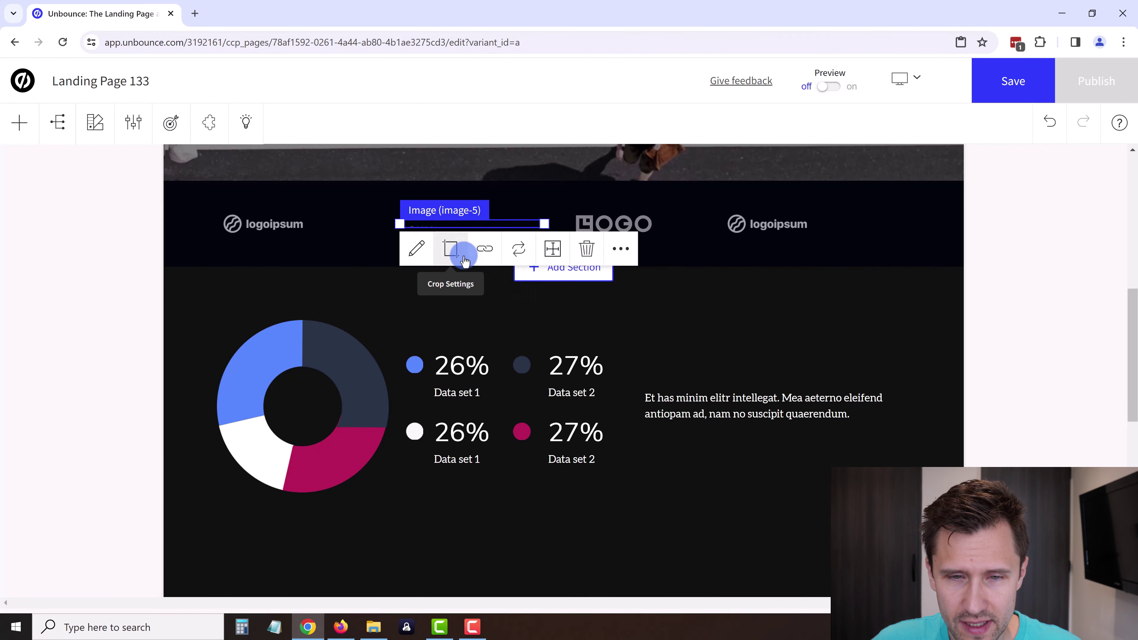
click(451, 249)
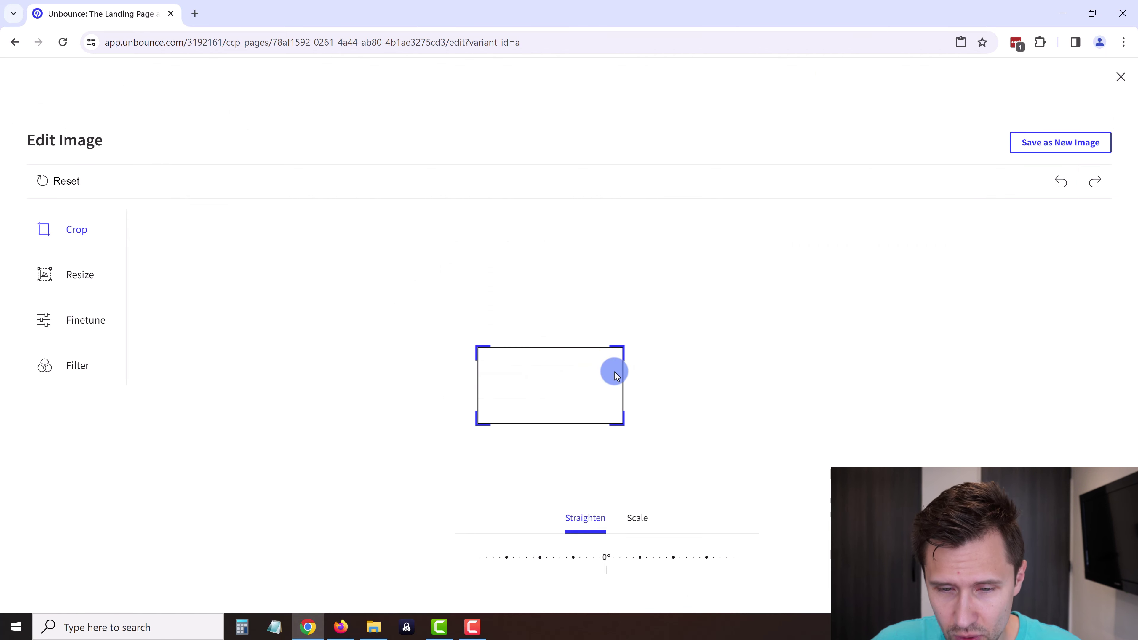
drag(479, 426, 507, 384)
click(1045, 146)
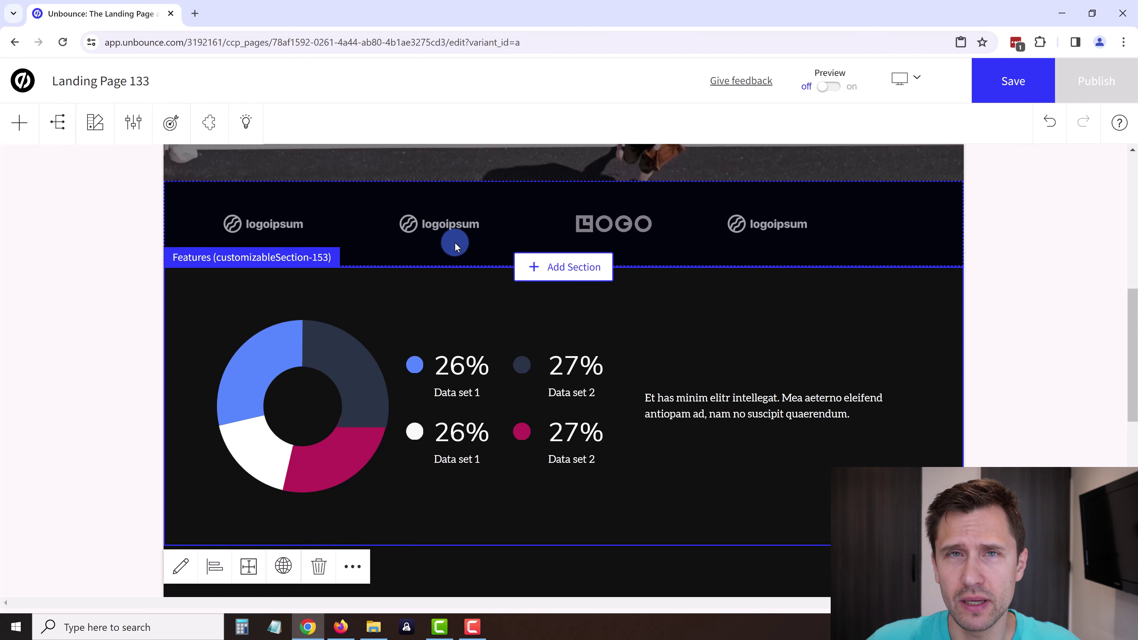
Examine the second logo's image editing settings, including image replacement, alt text and border radius, and close them
click(445, 224)
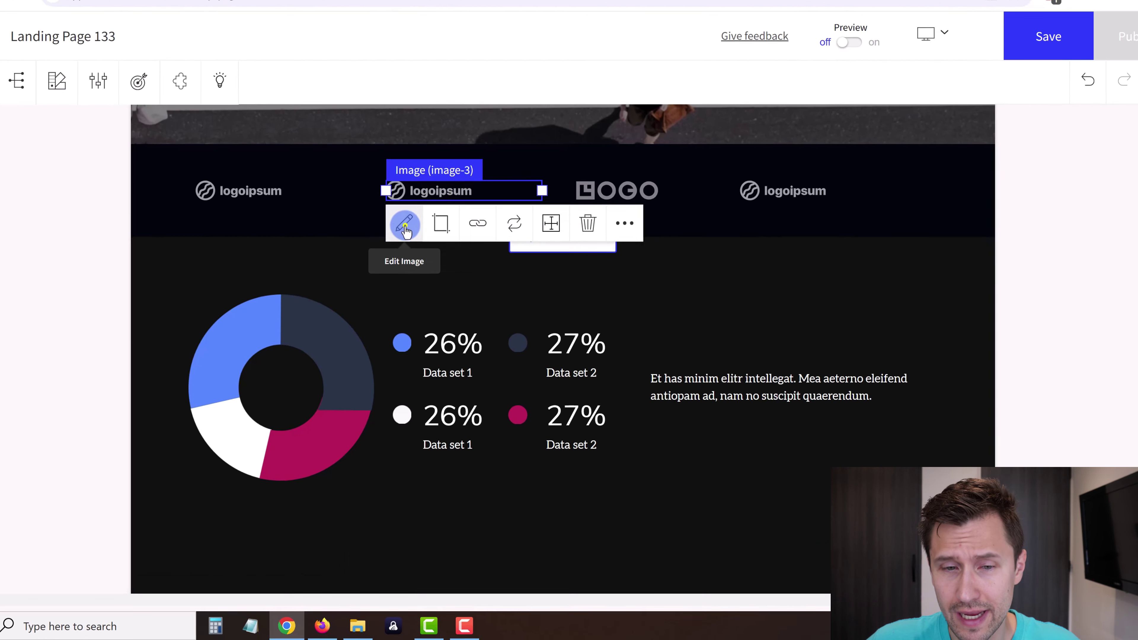
click(416, 253)
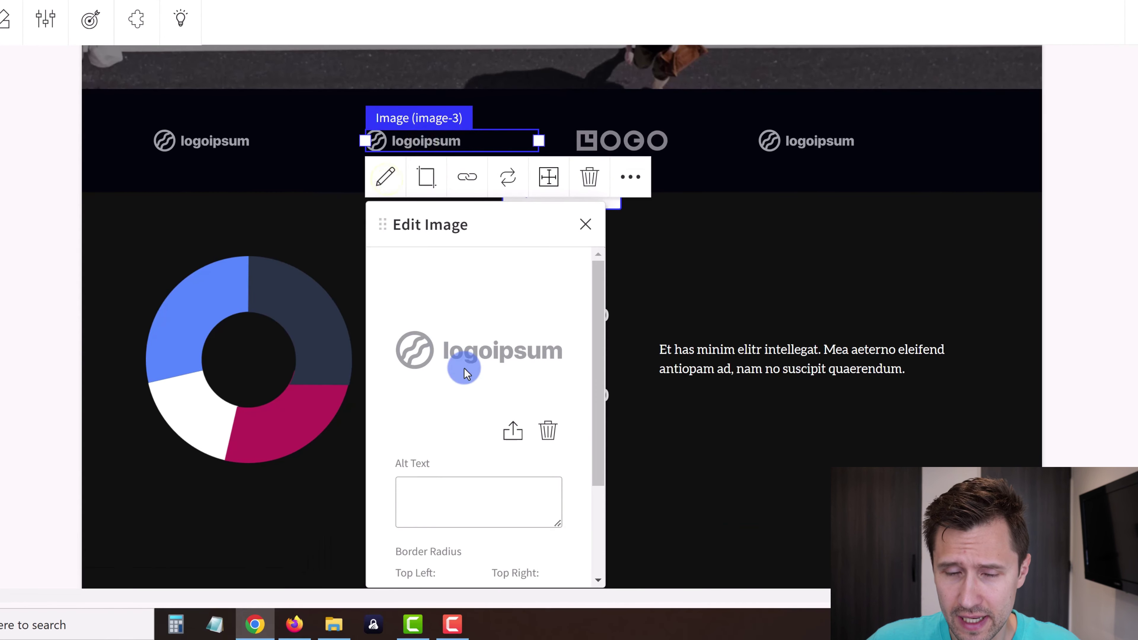
scroll(545, 391, down, 2)
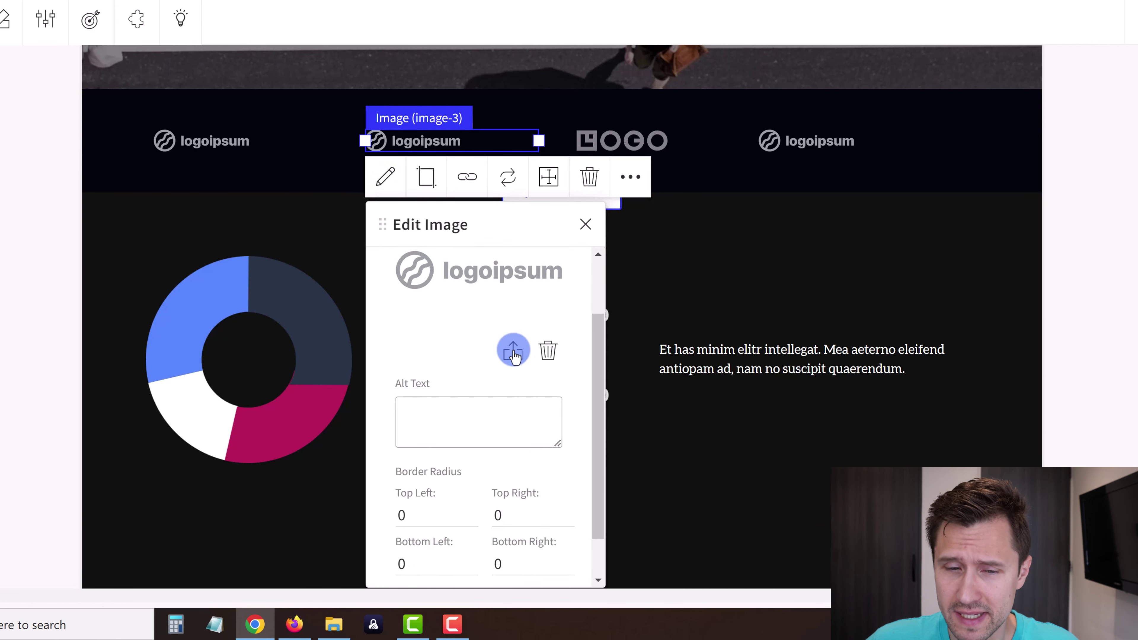
scroll(470, 399, down, 2)
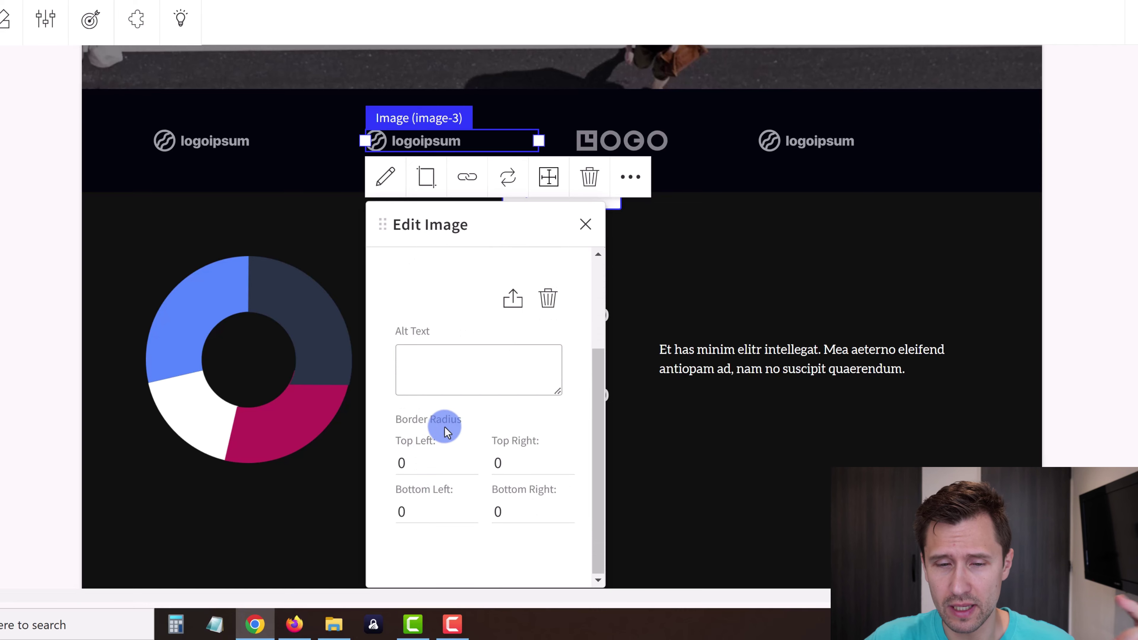
click(397, 462)
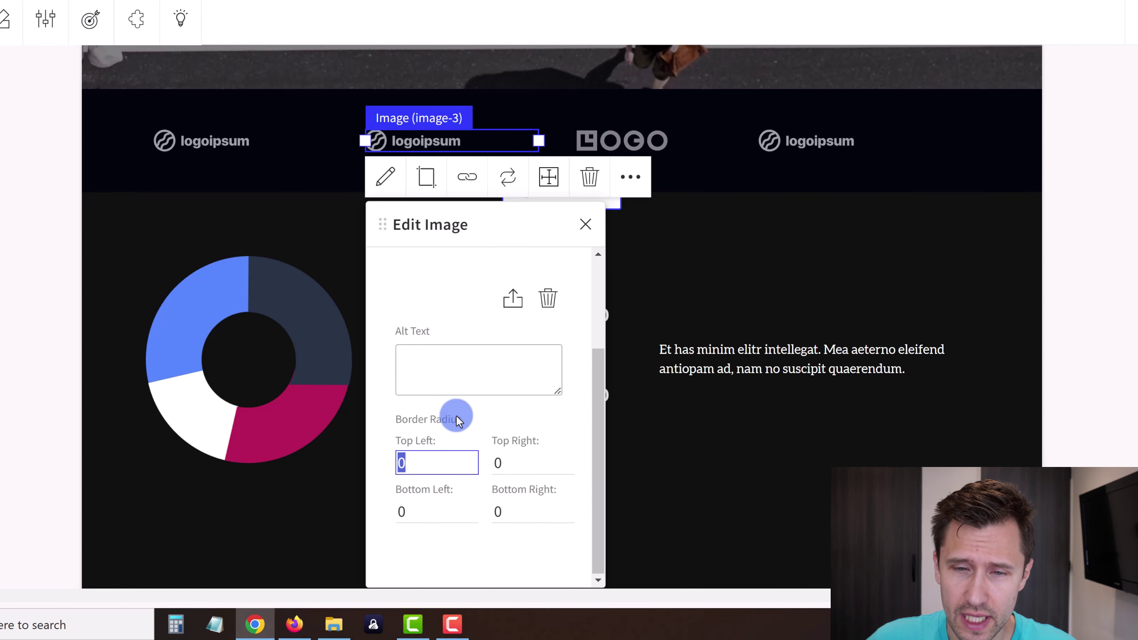
click(586, 224)
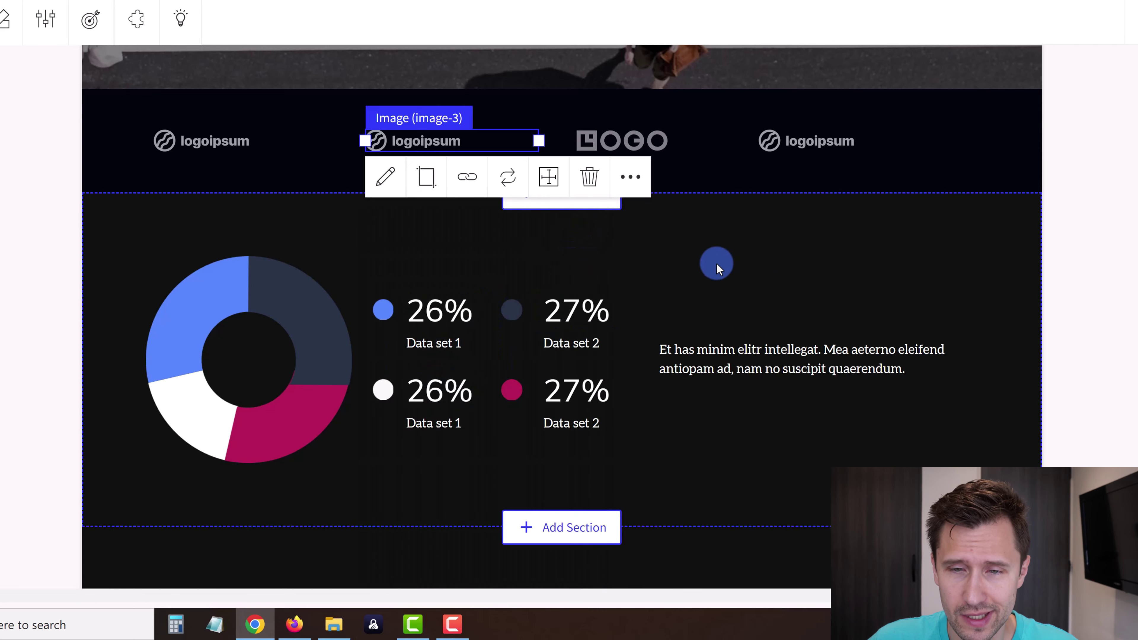
scroll(468, 392, up, 10)
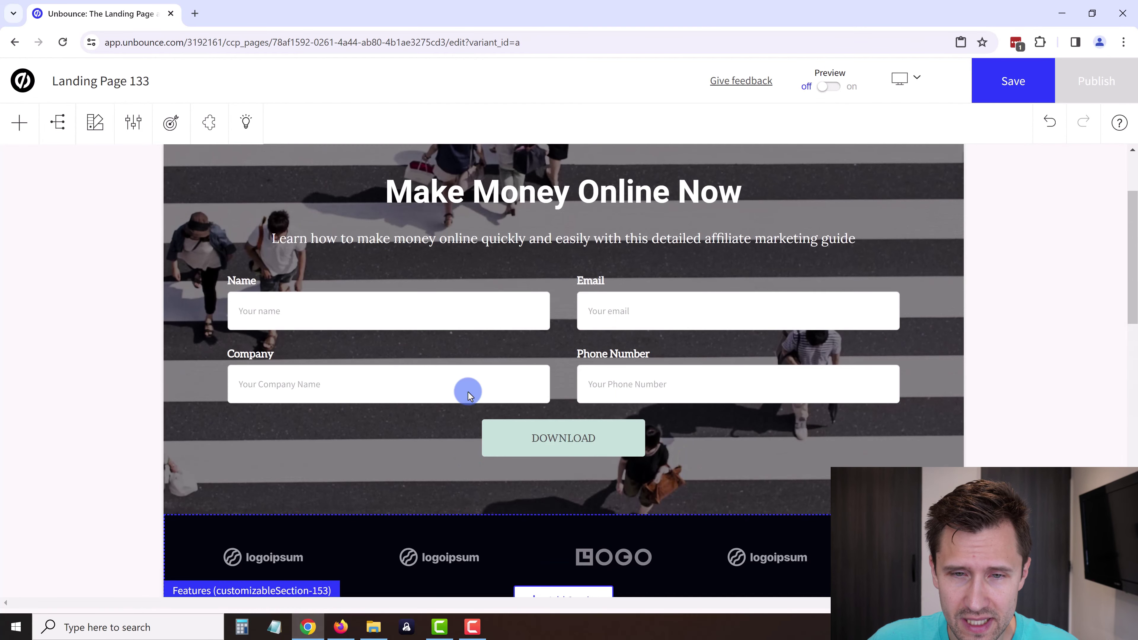
Open the form's settings, choose Confirmation Page as the form confirmation, select its URL value, and close the settings
scroll(468, 395, up, 3)
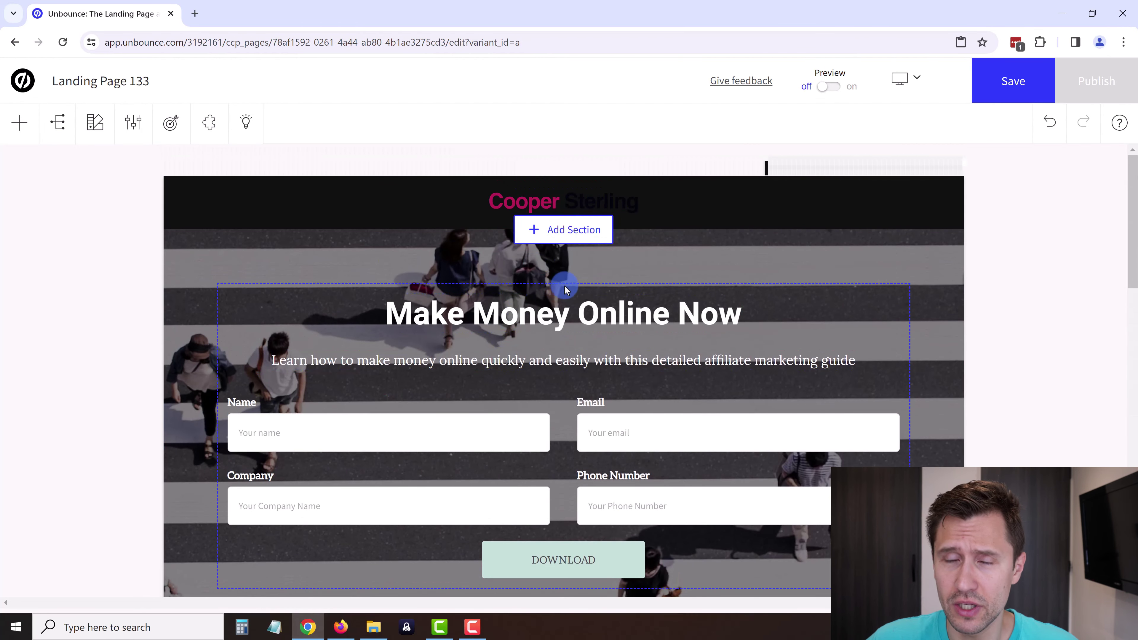
scroll(546, 318, down, 3)
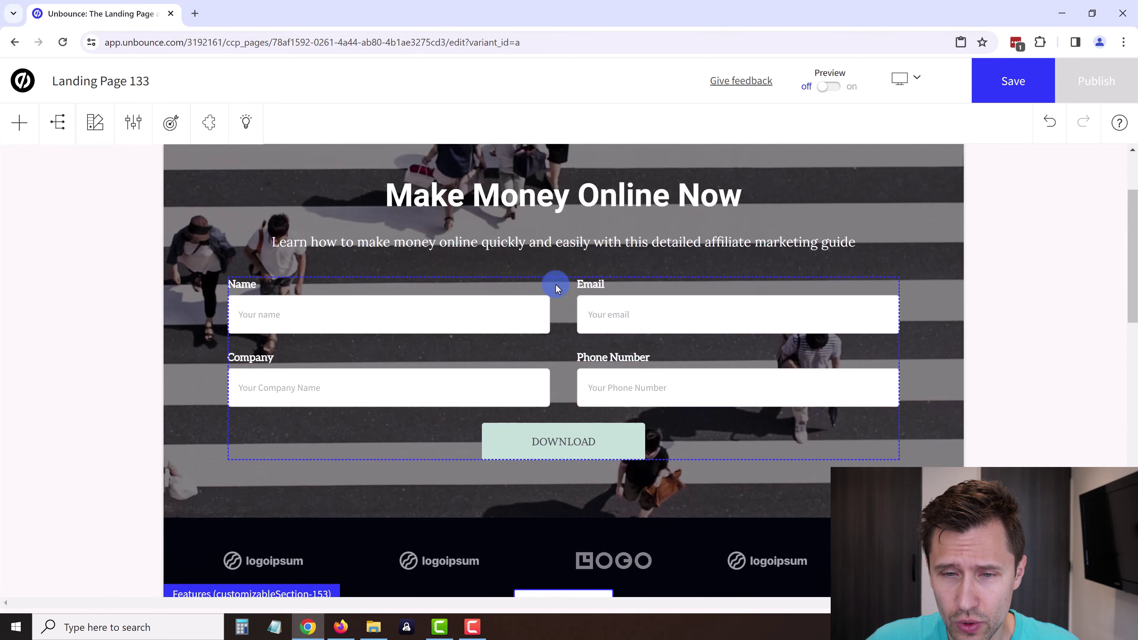
scroll(554, 288, up, 1)
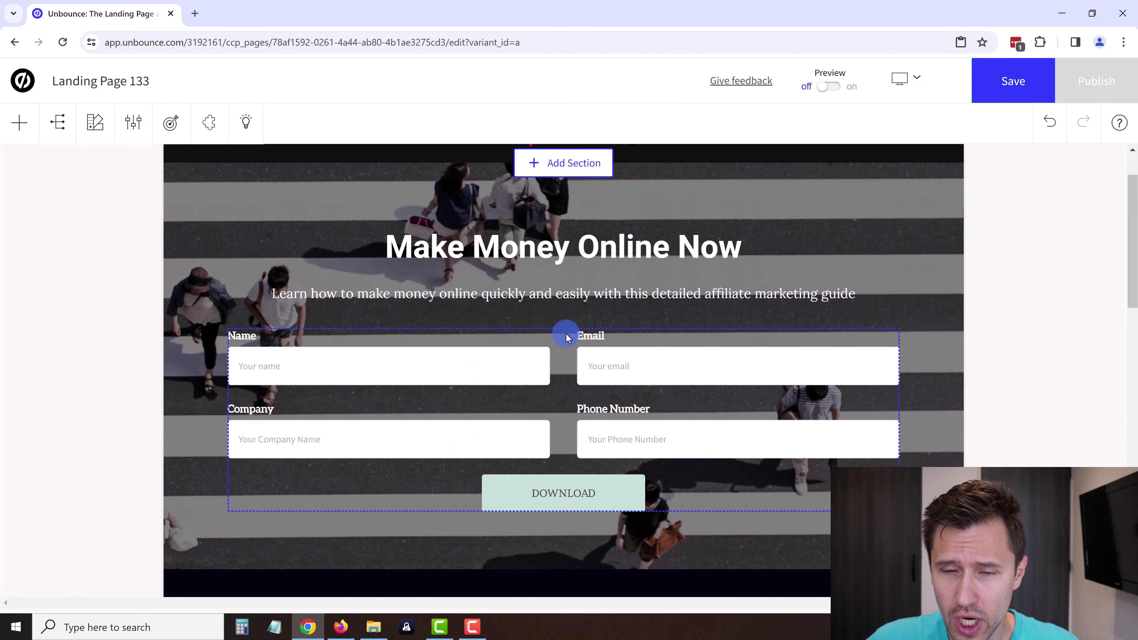
click(682, 469)
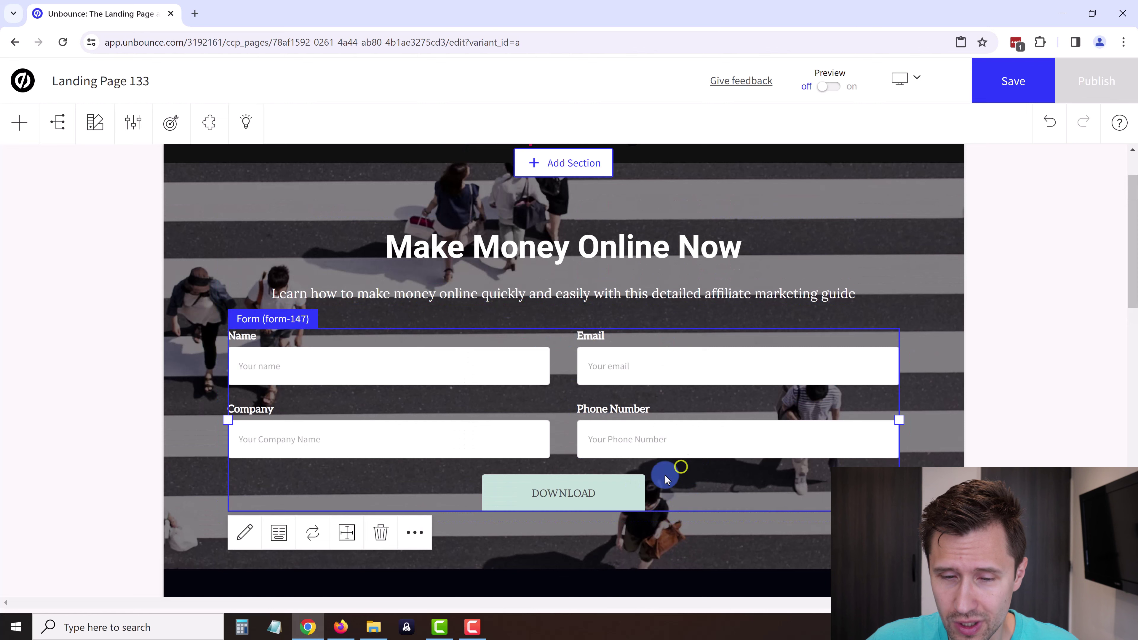
click(277, 533)
scroll(278, 524, down, 5)
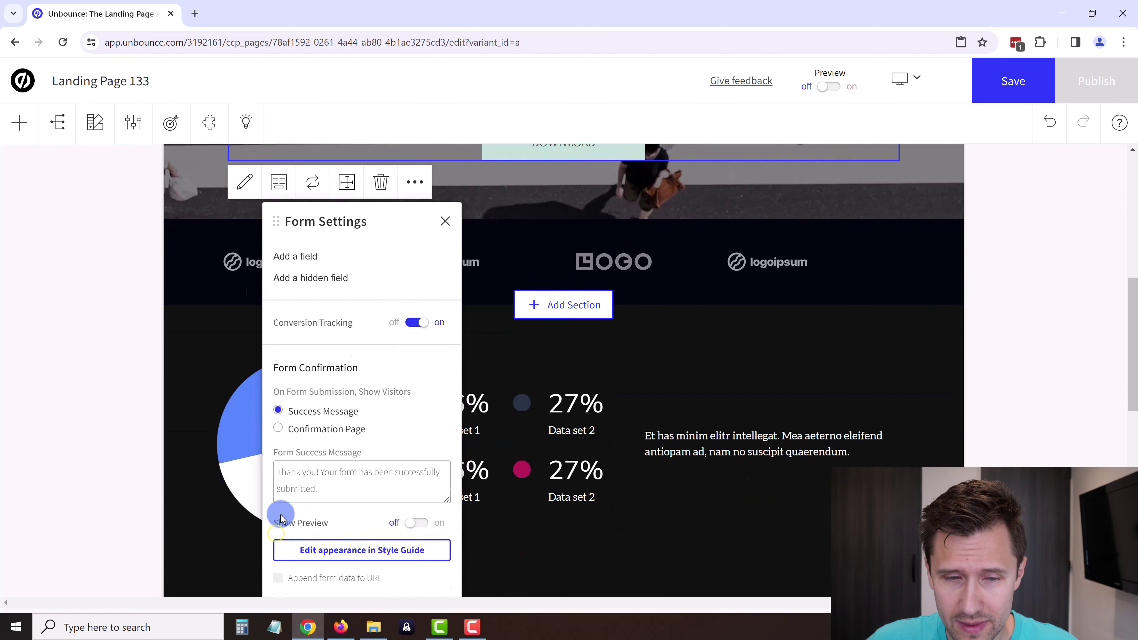
scroll(281, 437, down, 2)
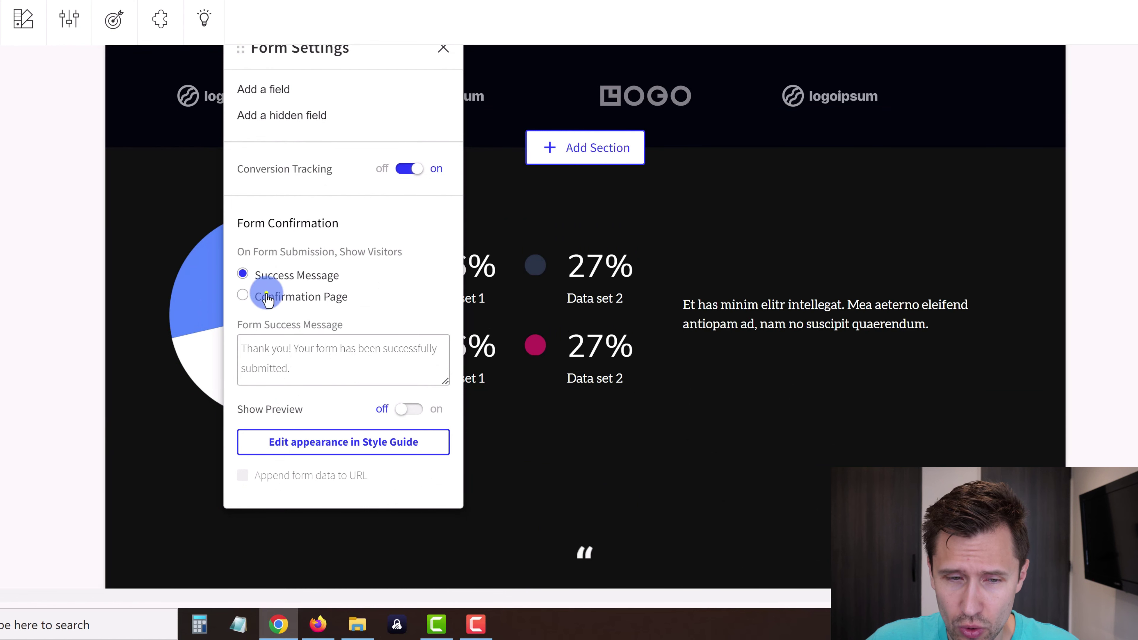
click(266, 294)
drag(259, 343, 242, 345)
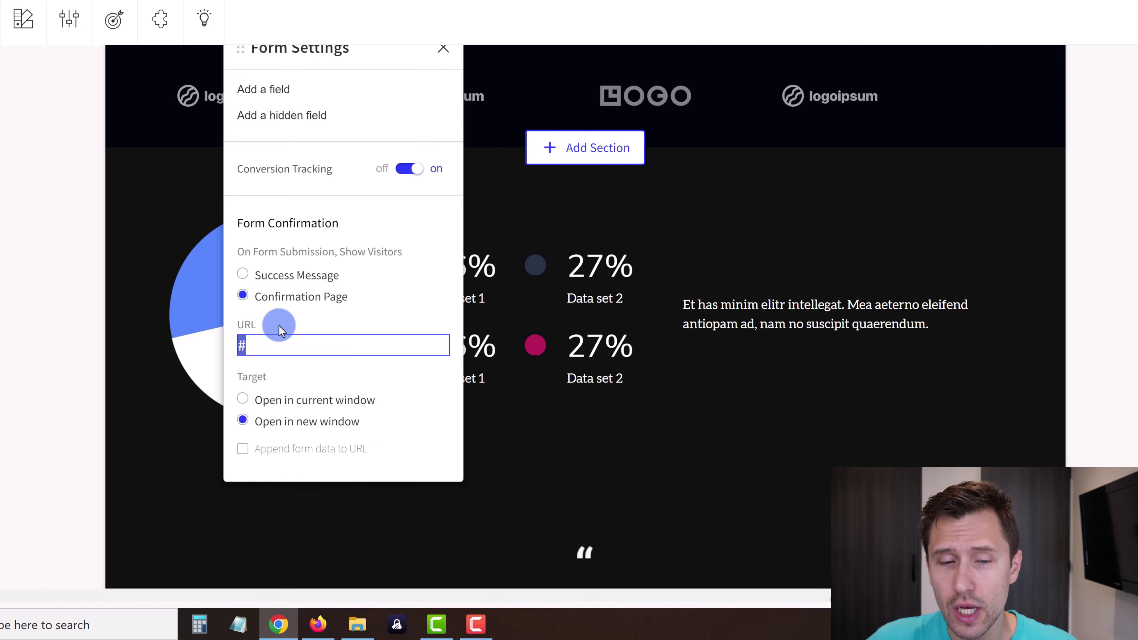
scroll(321, 205, up, 3)
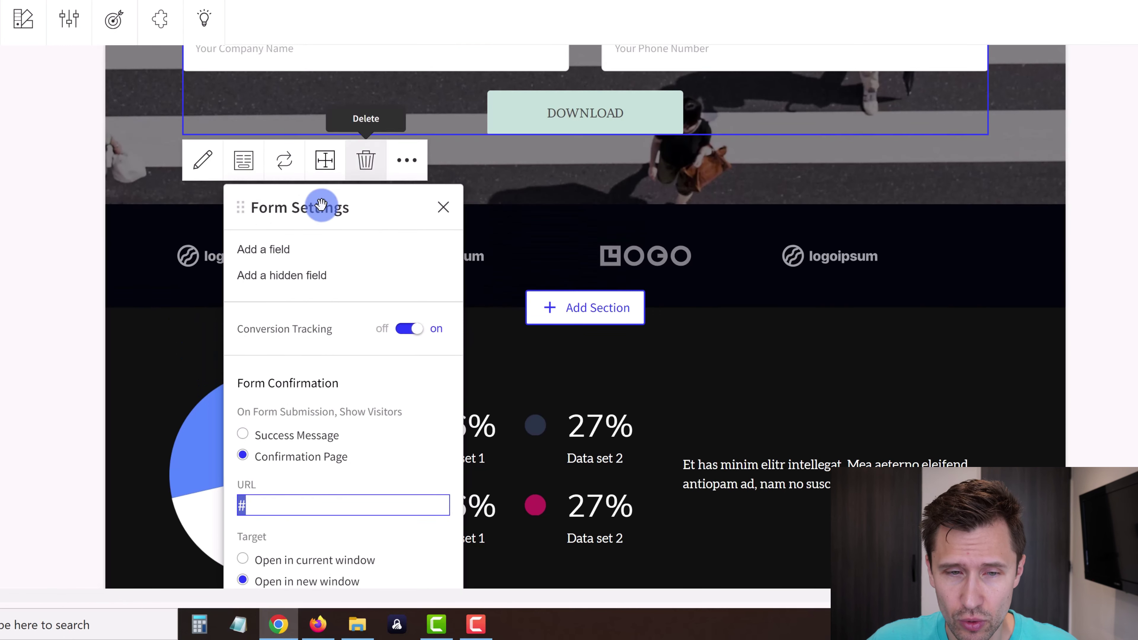
click(445, 207)
Review the form's design settings and the form field label styles in the Style Guide, and close the guide
click(202, 164)
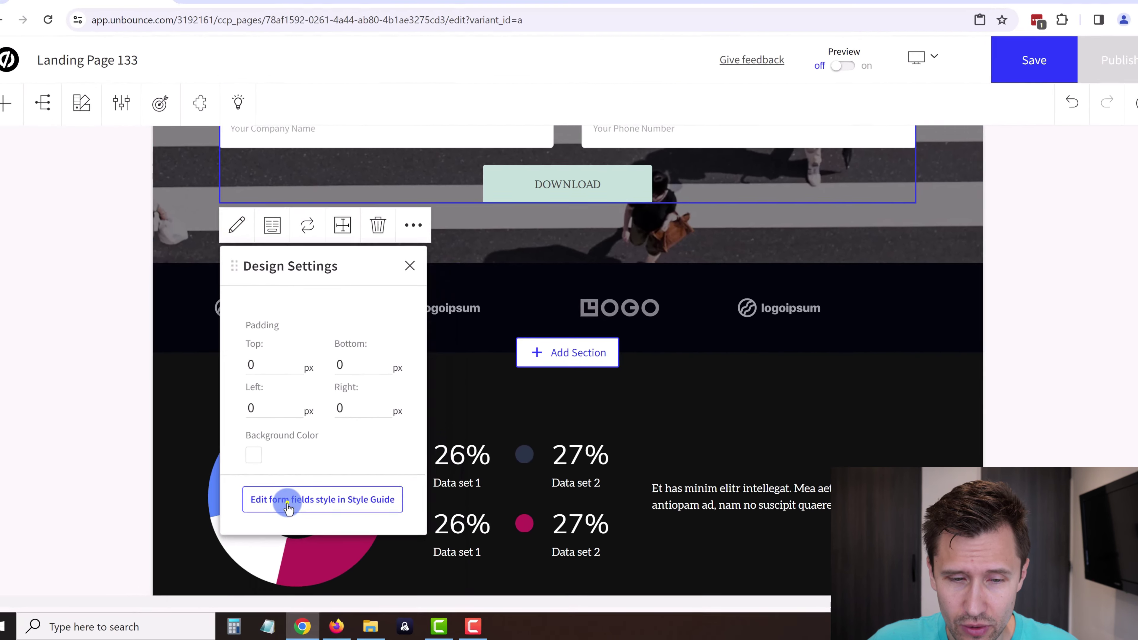
click(265, 477)
scroll(310, 347, up, 2)
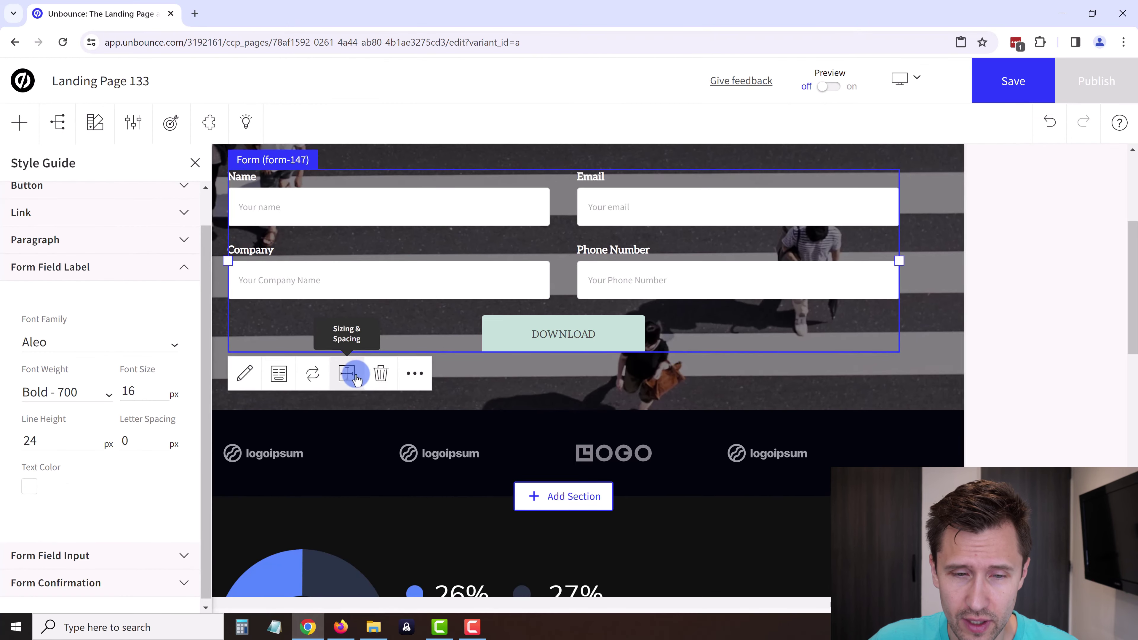
scroll(427, 319, up, 2)
click(233, 67)
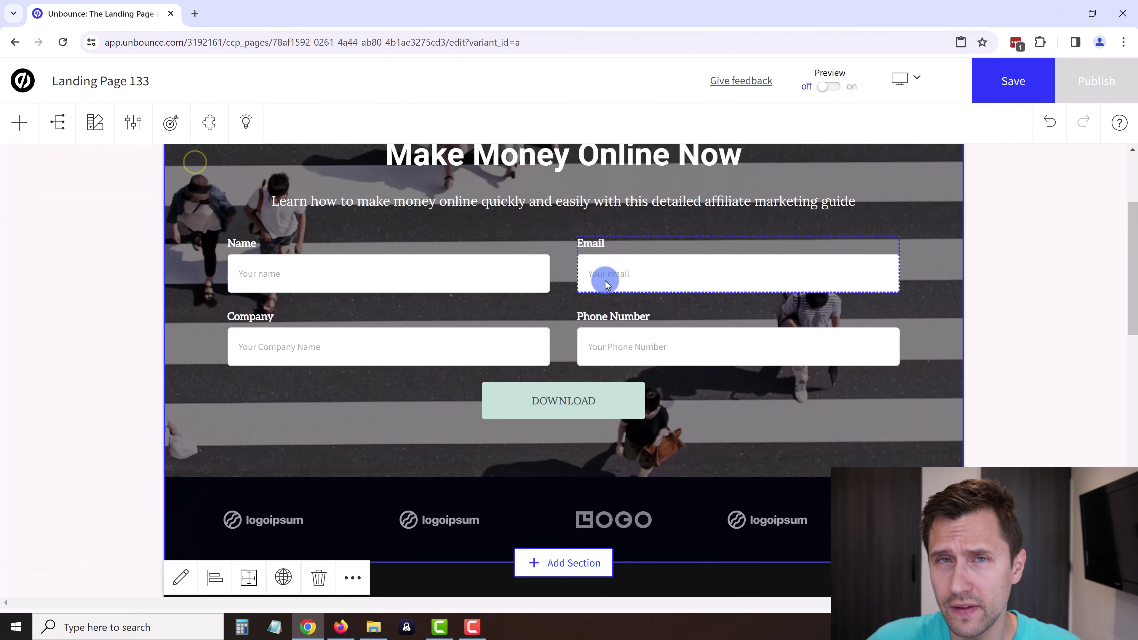
Delete the Phone Number and Company fields from the form
click(682, 346)
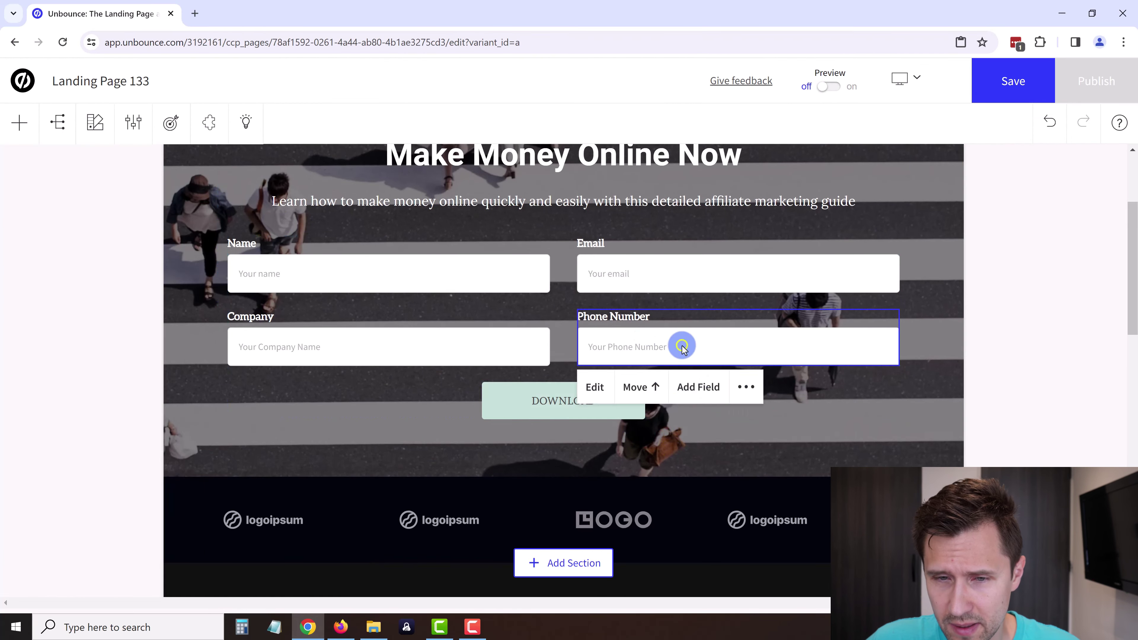
click(746, 386)
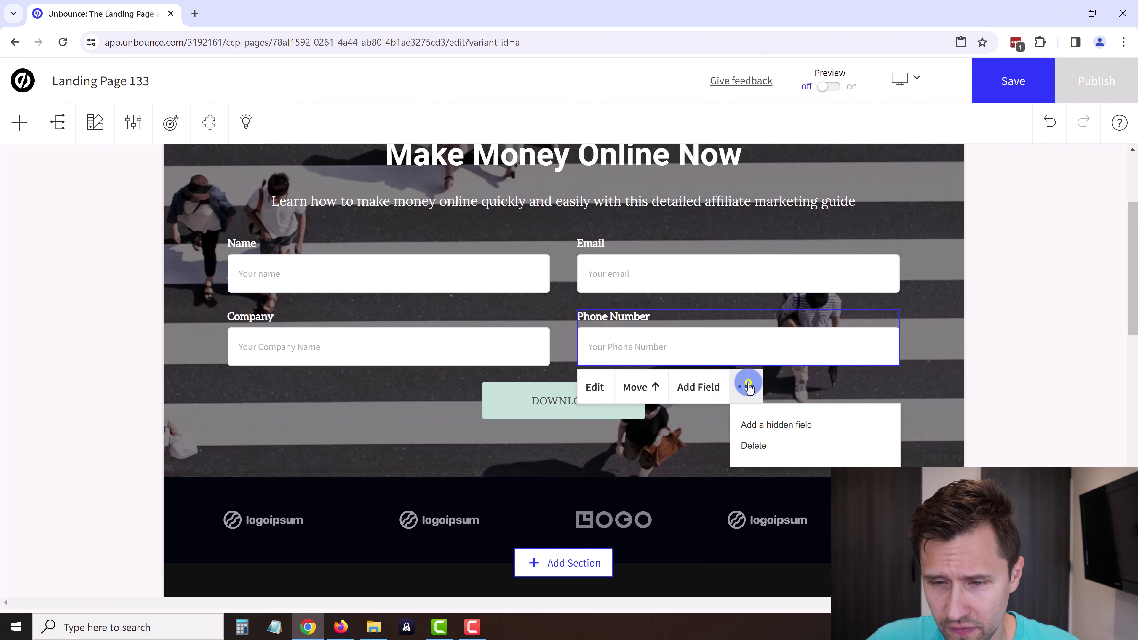
click(757, 447)
click(753, 395)
click(437, 328)
click(416, 399)
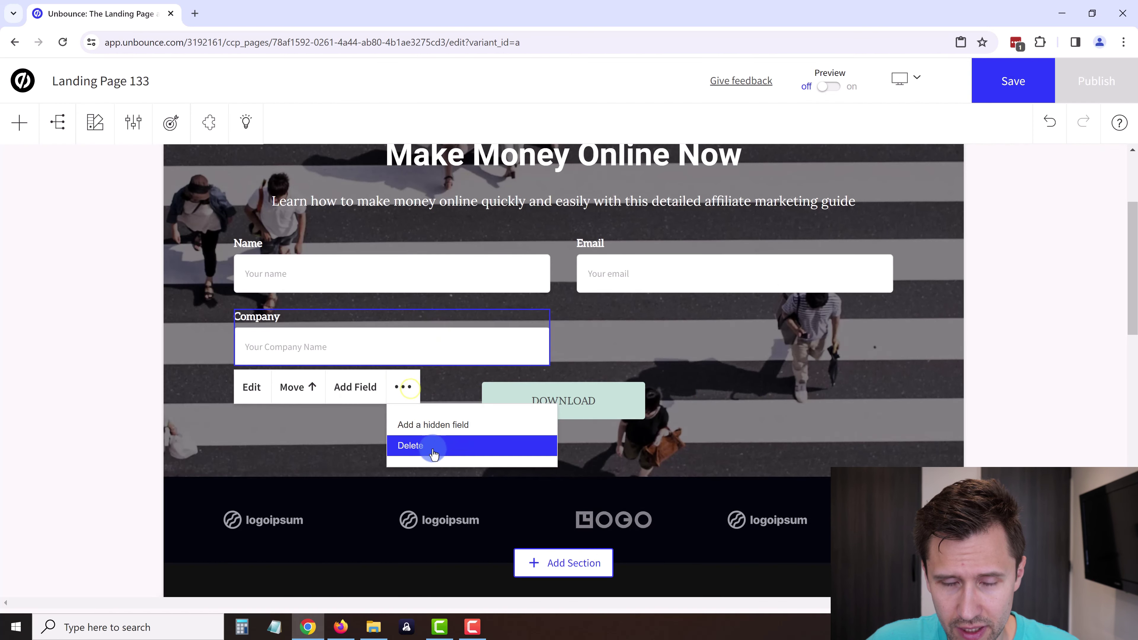
click(433, 448)
click(760, 402)
click(692, 404)
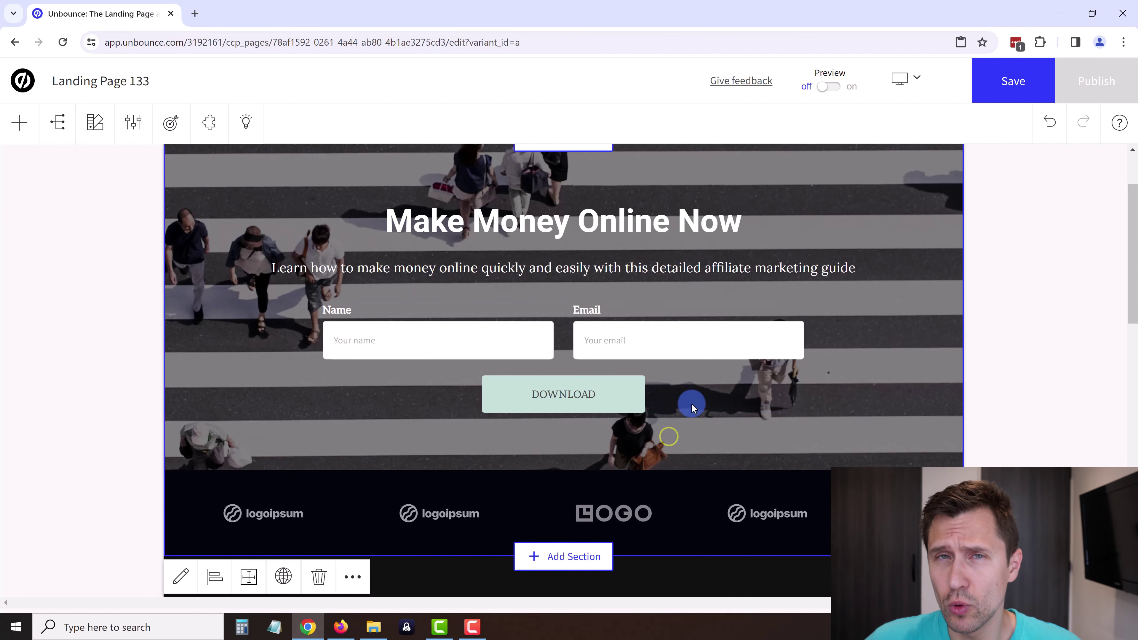
Add a single-line text field named "Phone number", labelled "Phone Number", with the placeholder "Enter your phone number here...", to the form
click(640, 341)
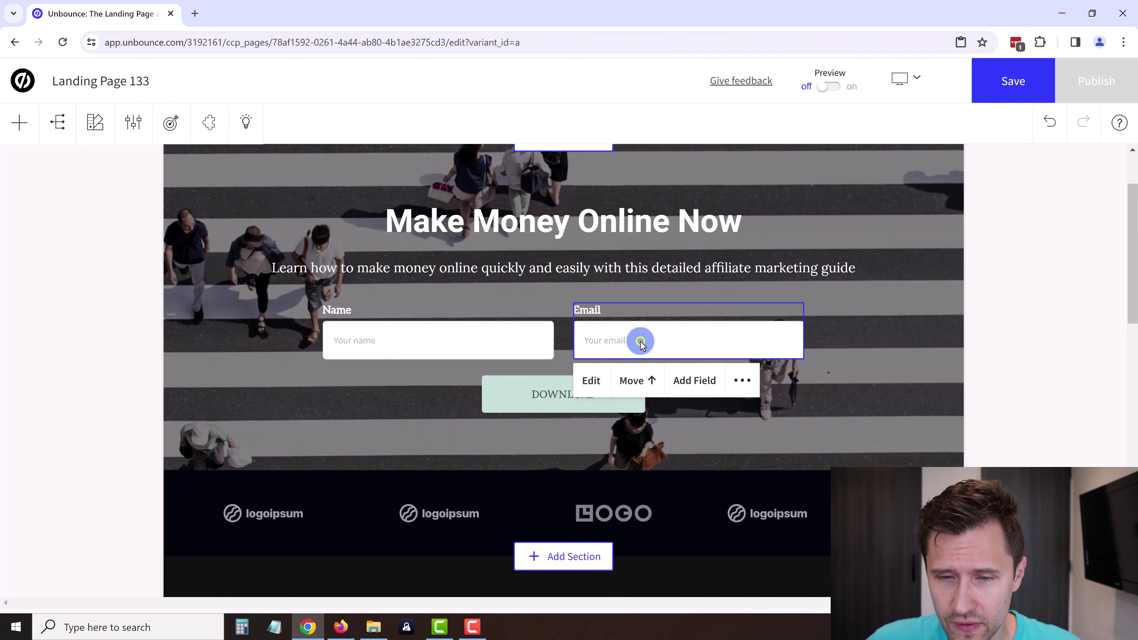
click(690, 386)
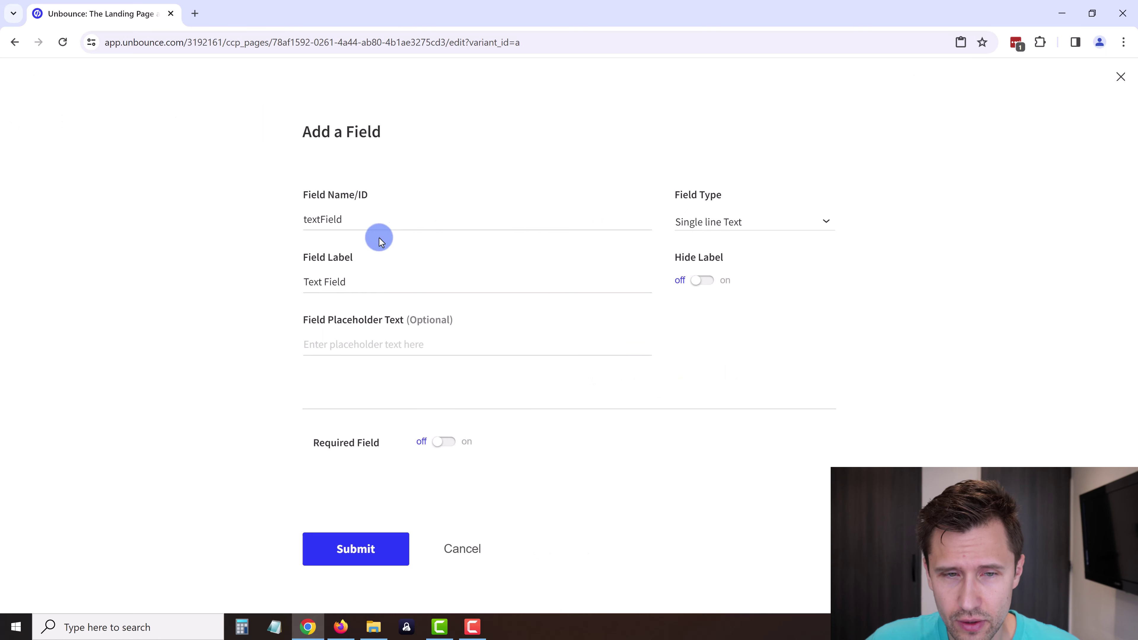
double_click(366, 217)
text(Phone number)
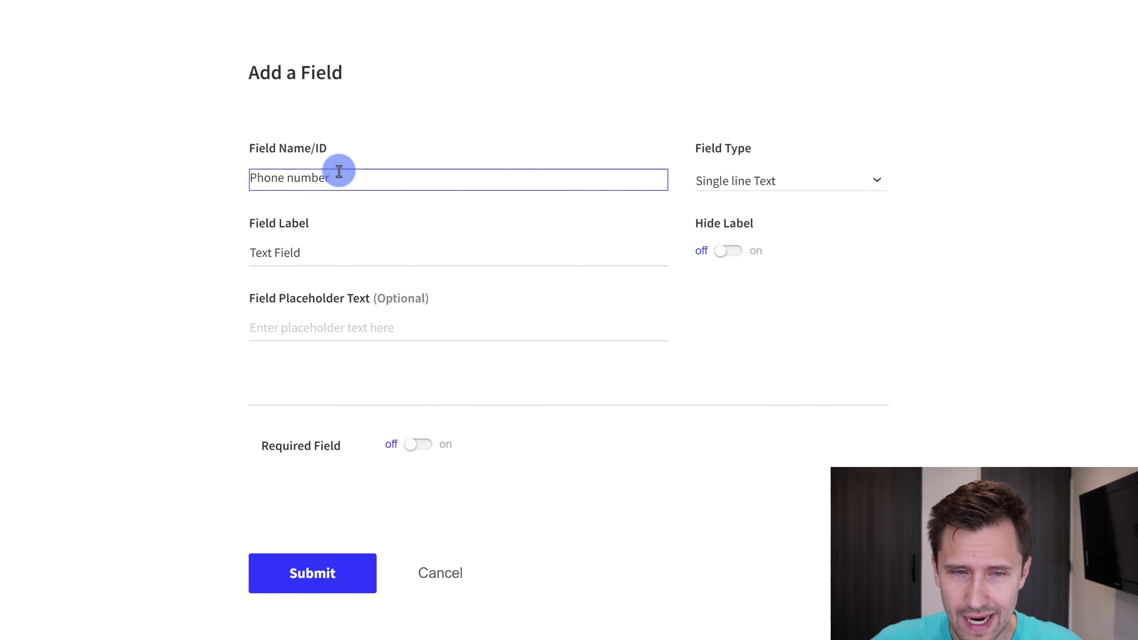
drag(315, 252, 199, 235)
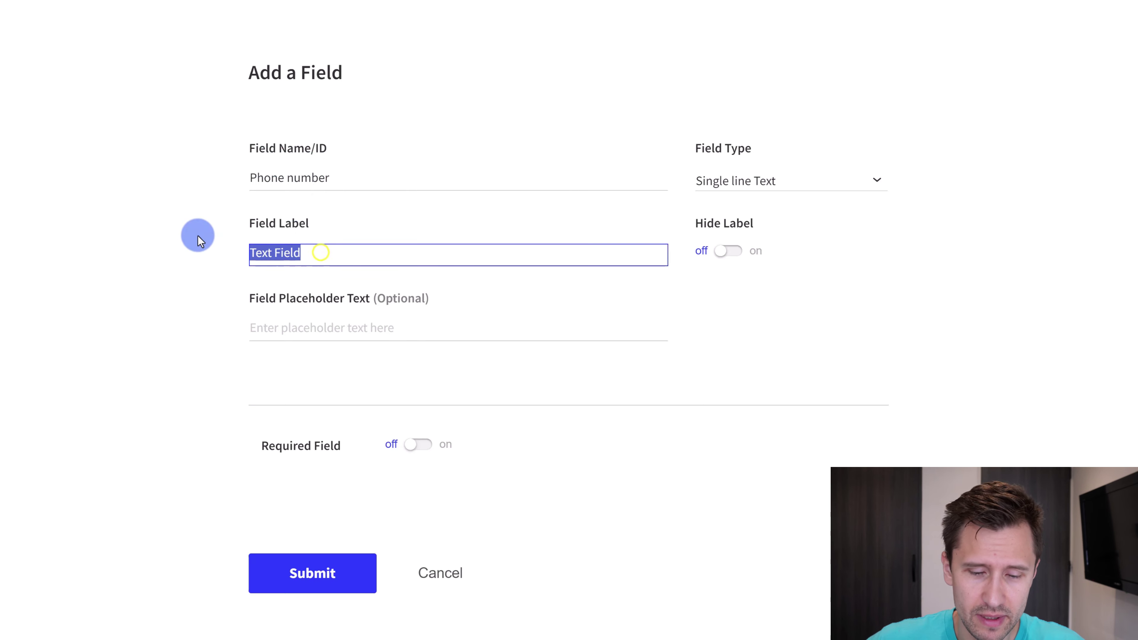
text(Phone Number)
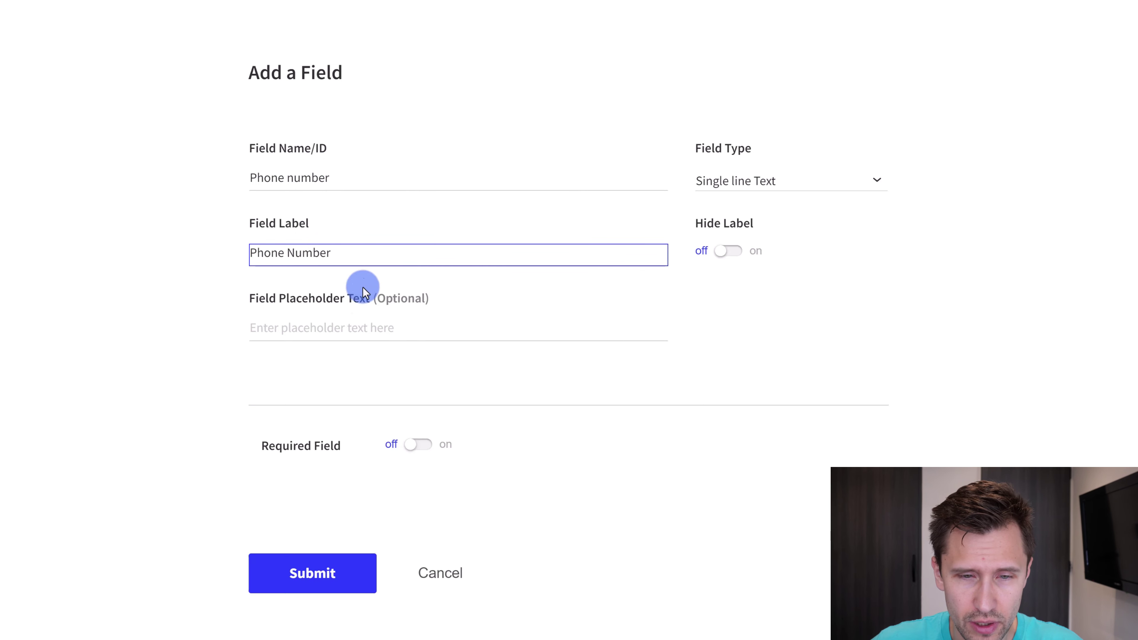
click(356, 327)
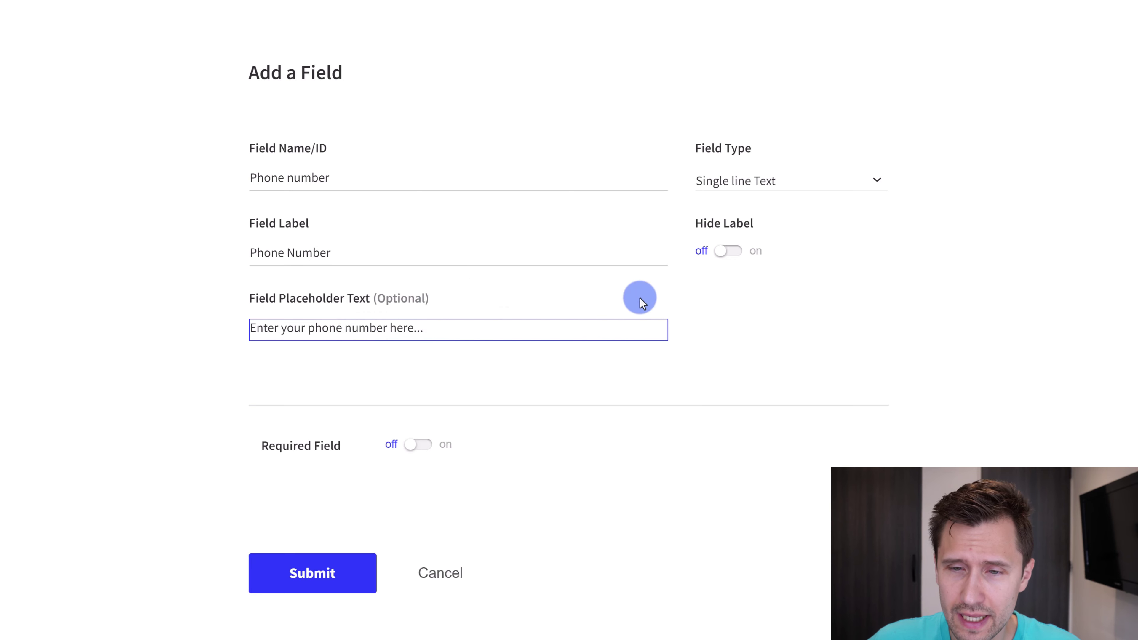
click(728, 251)
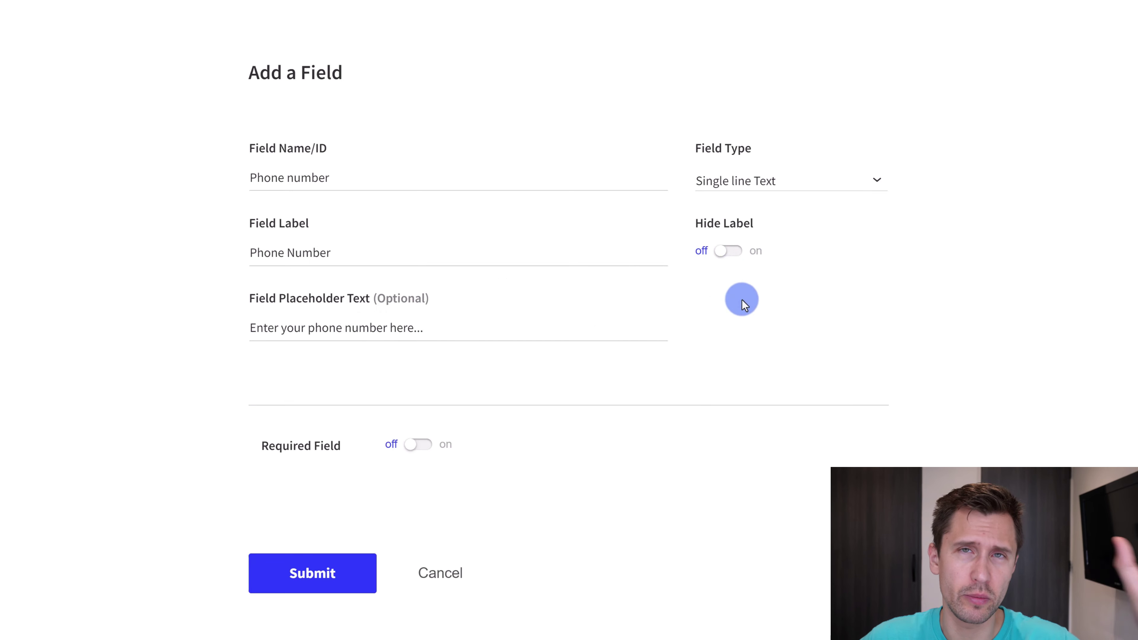
click(306, 582)
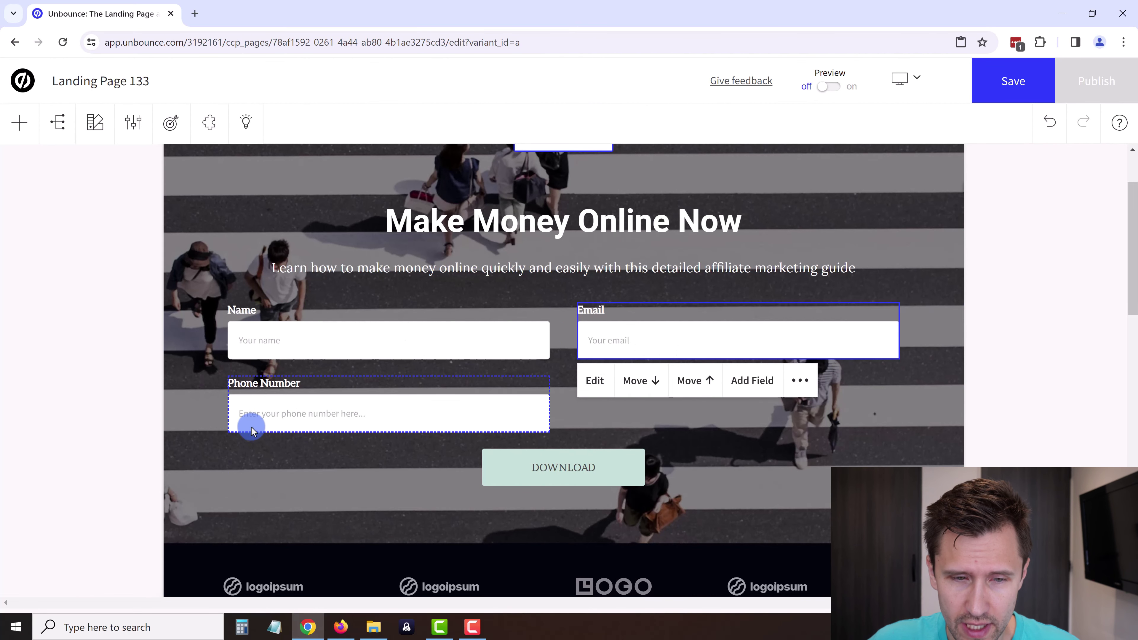
Move the Phone Number field up to the first position in the form and back down below Name and Email
click(332, 399)
click(289, 452)
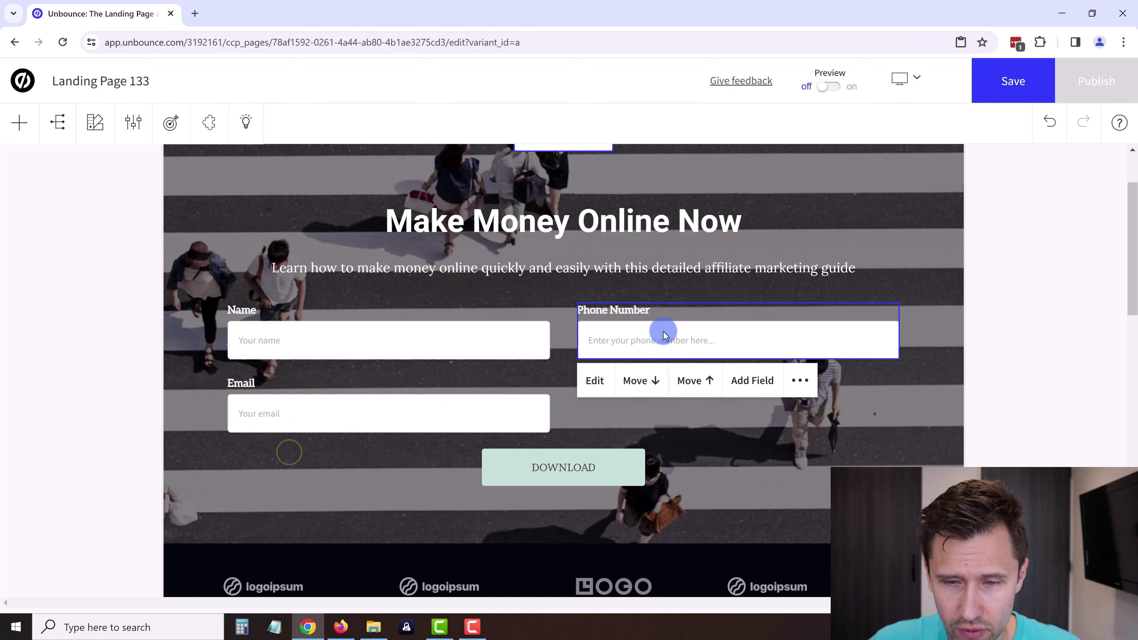
click(690, 380)
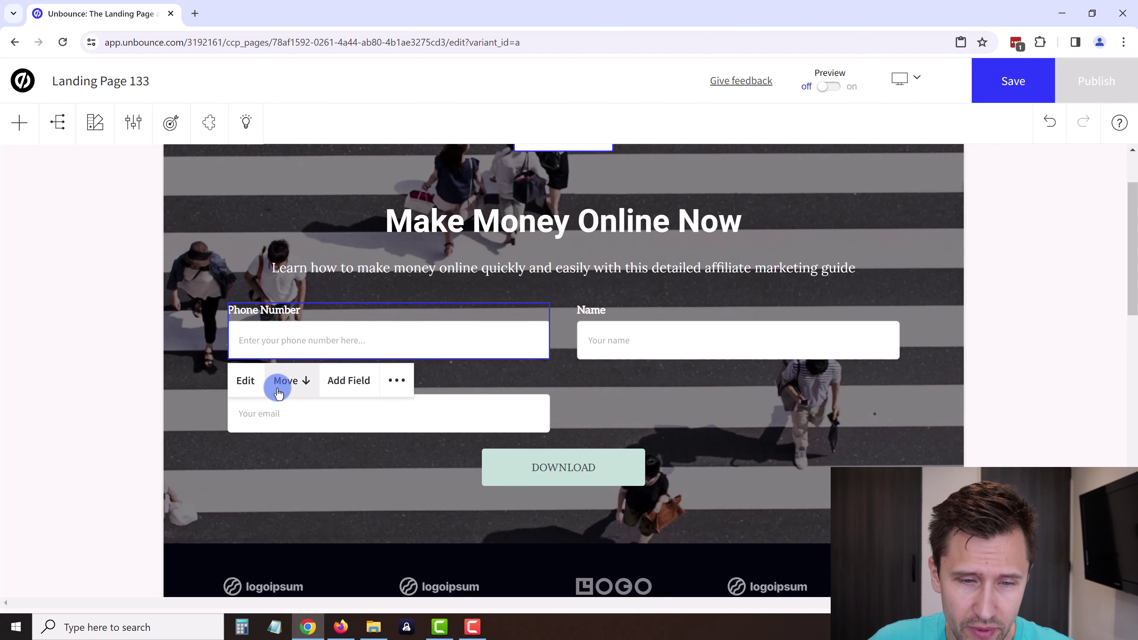
click(287, 381)
click(647, 392)
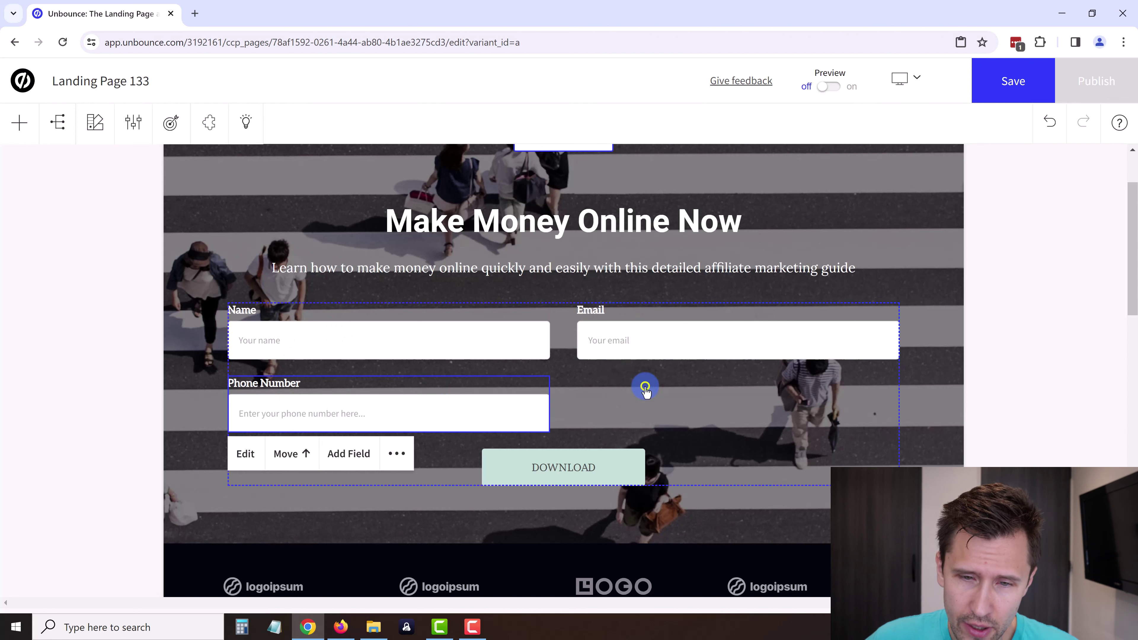
Set the form confirmation to Success Message in the form's settings and close them
click(727, 440)
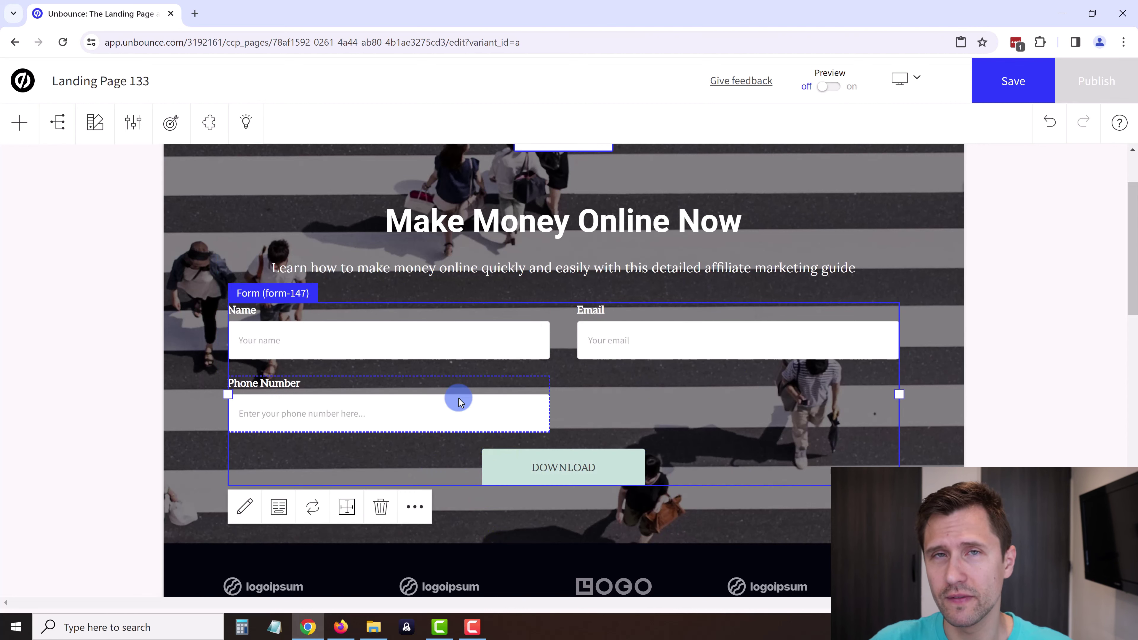
double_click(510, 466)
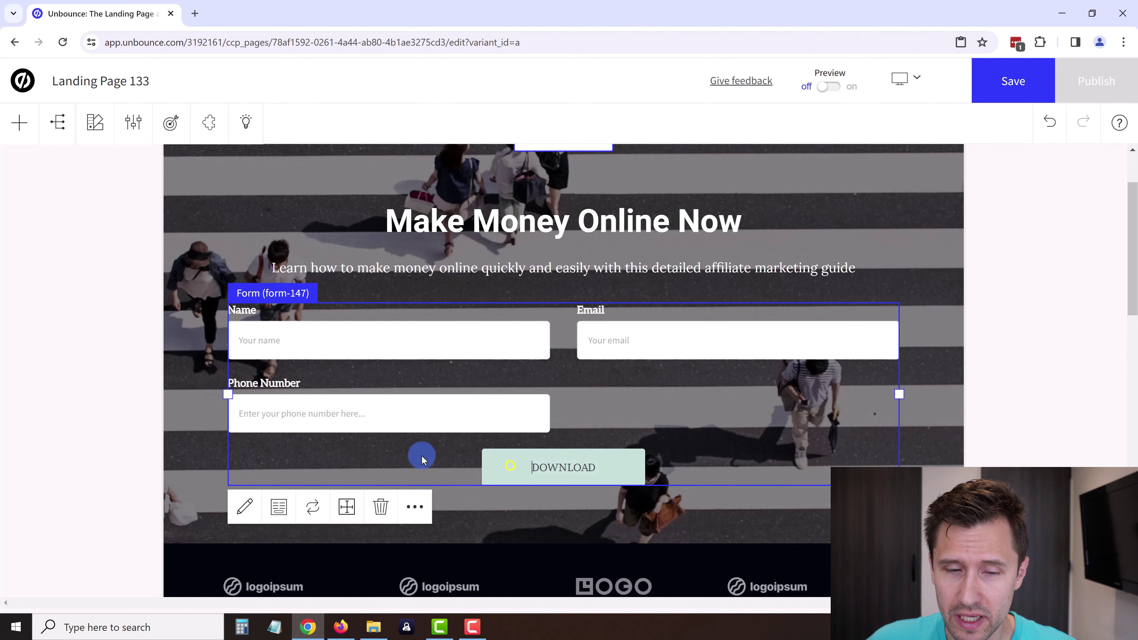
click(275, 506)
scroll(280, 501, down, 5)
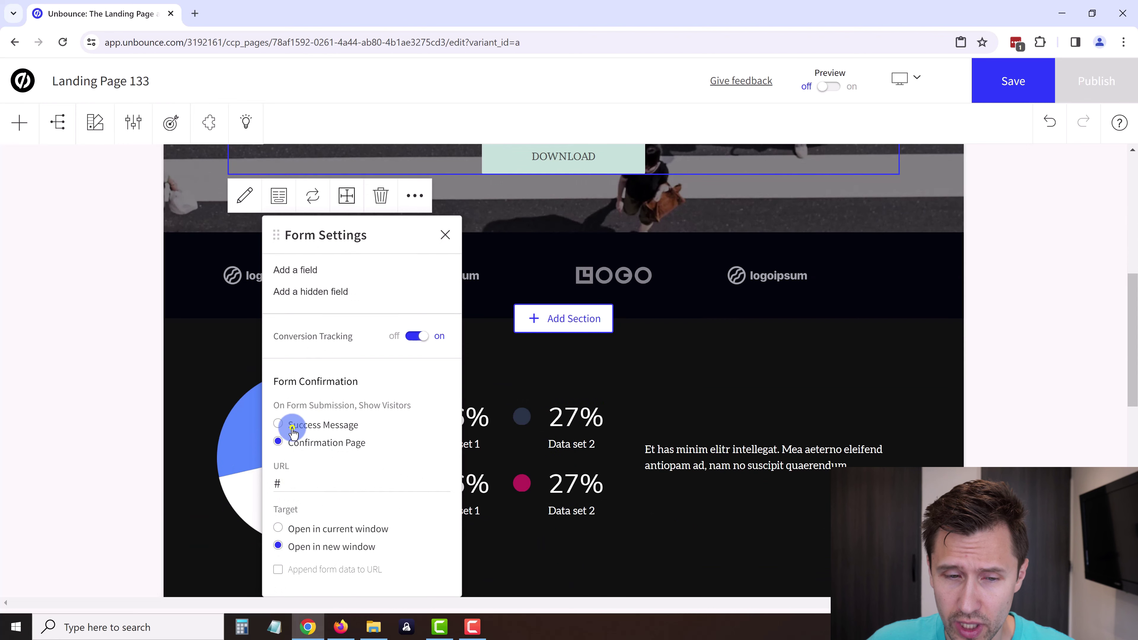
click(291, 427)
click(433, 221)
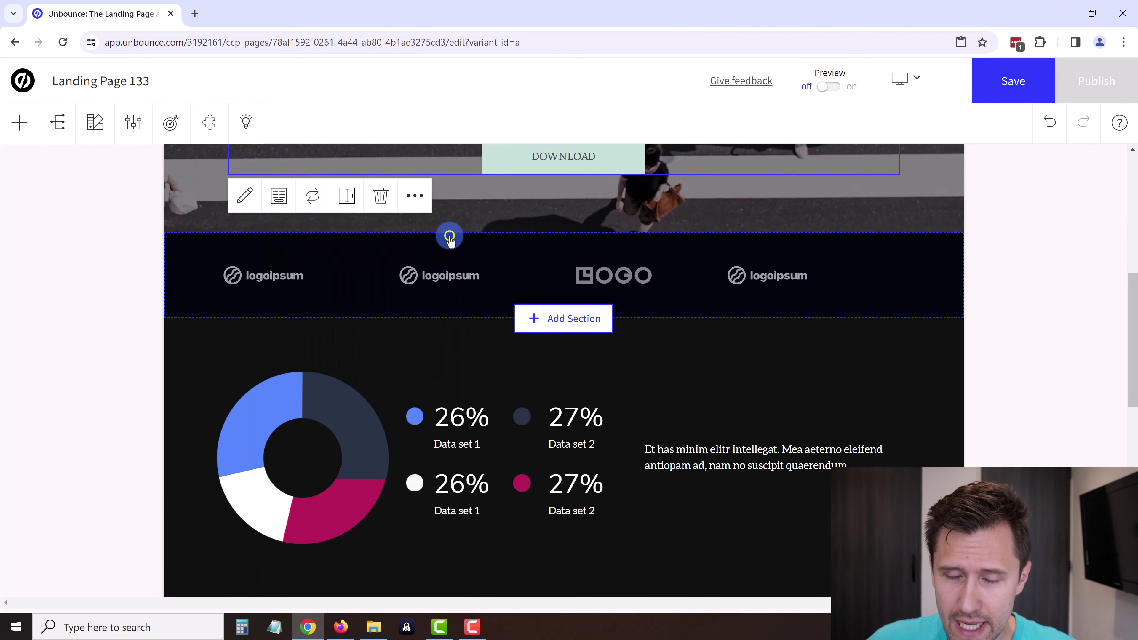
scroll(653, 454, up, 9)
scroll(657, 407, down, 6)
scroll(680, 359, down, 8)
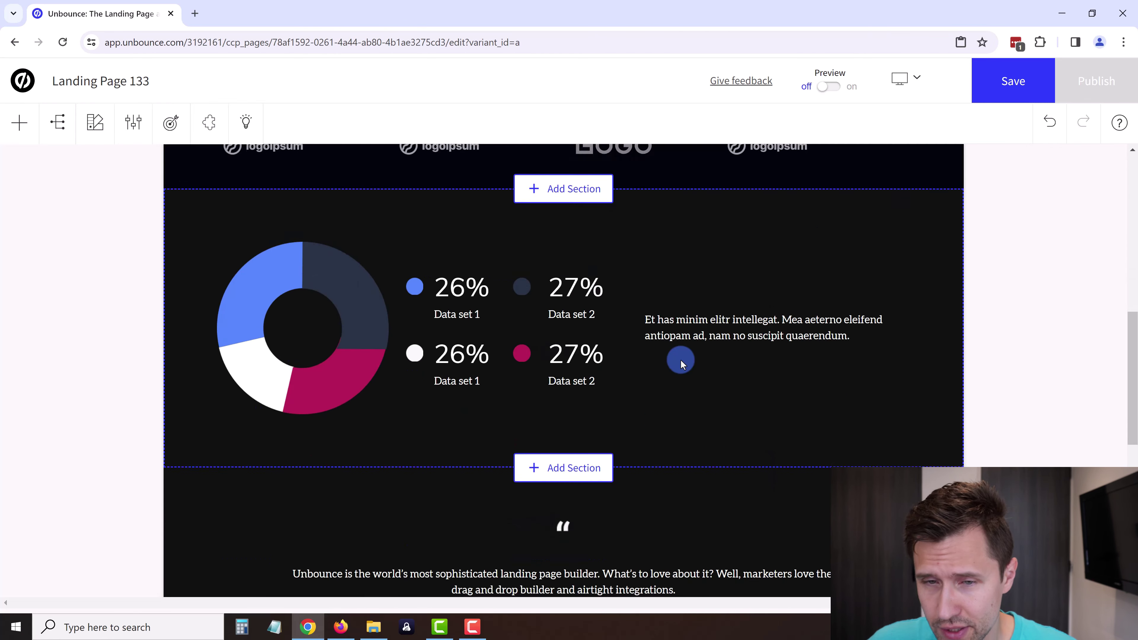
scroll(680, 360, up, 4)
click(565, 359)
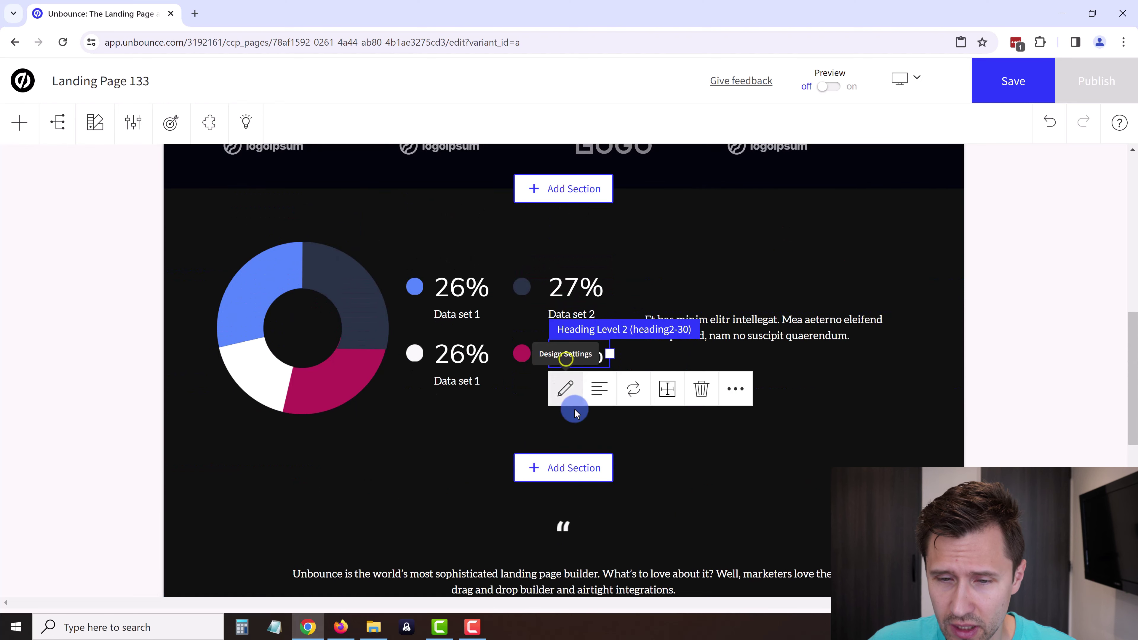
Preview the landing page from the header down to the data chart section and return to editing mode
scroll(762, 256, up, 10)
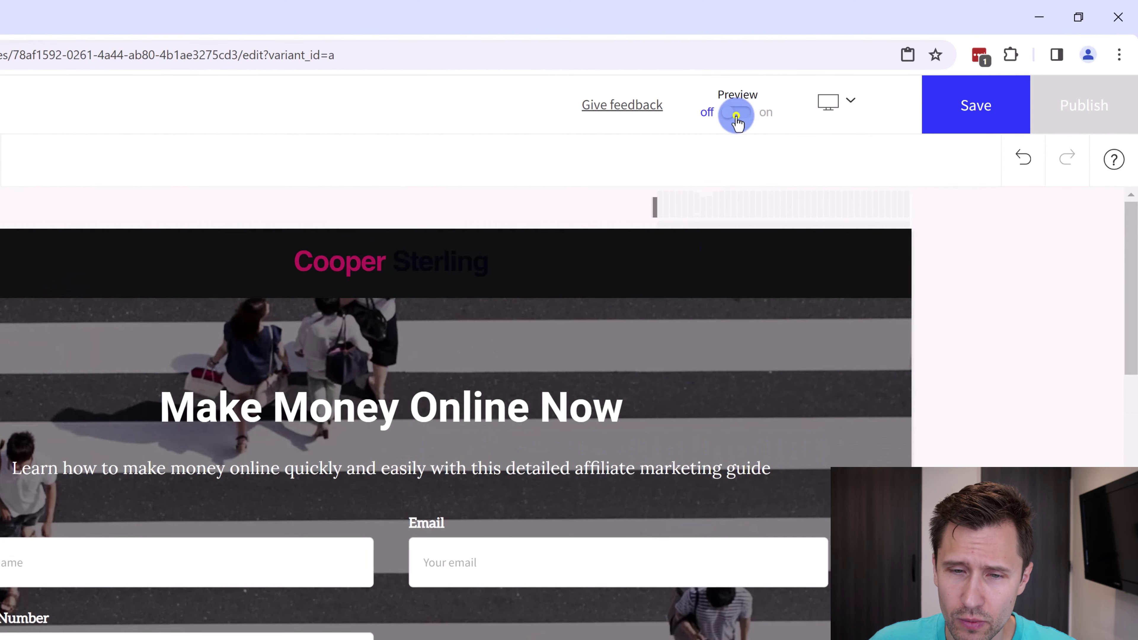
click(736, 118)
scroll(528, 244, down, 6)
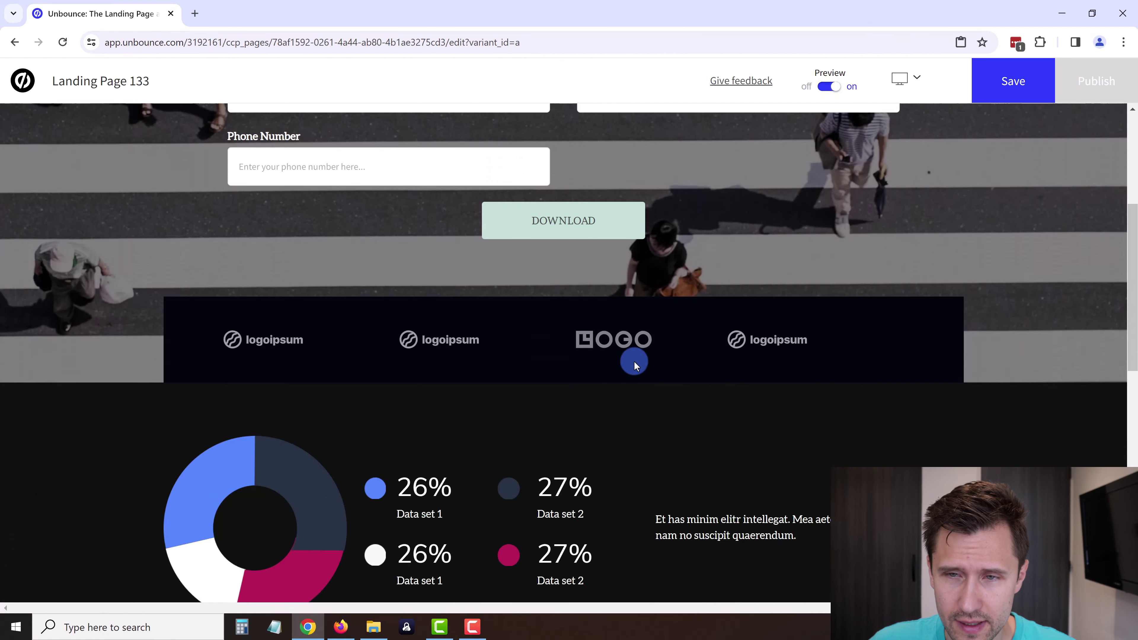
scroll(634, 365, up, 6)
click(827, 88)
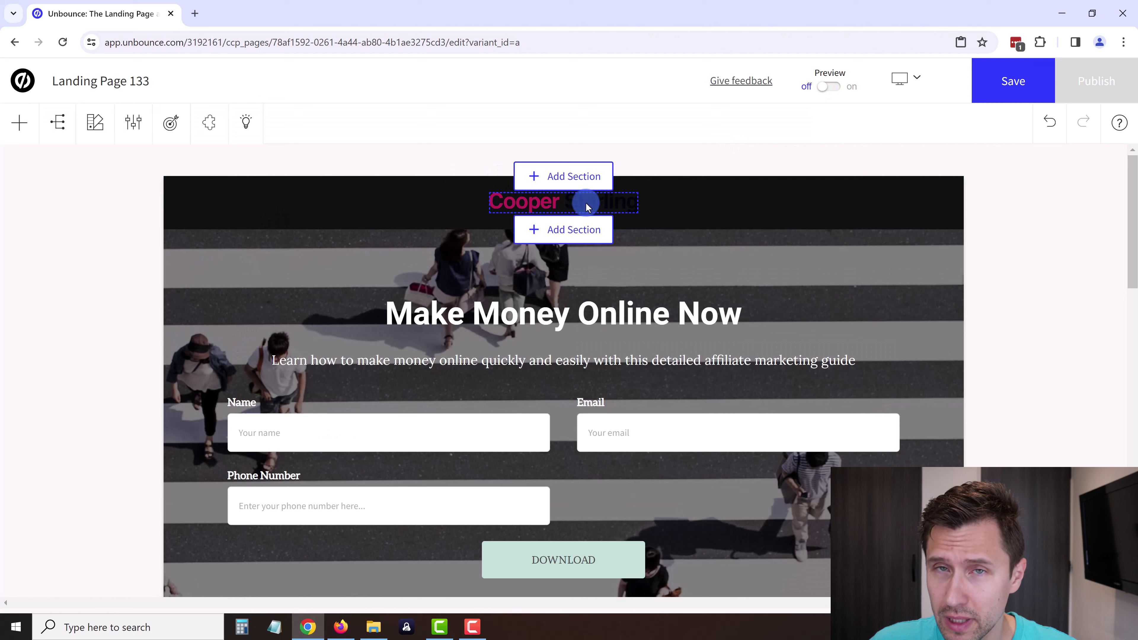
Set the background colour of the header section behind the logo to white
click(761, 203)
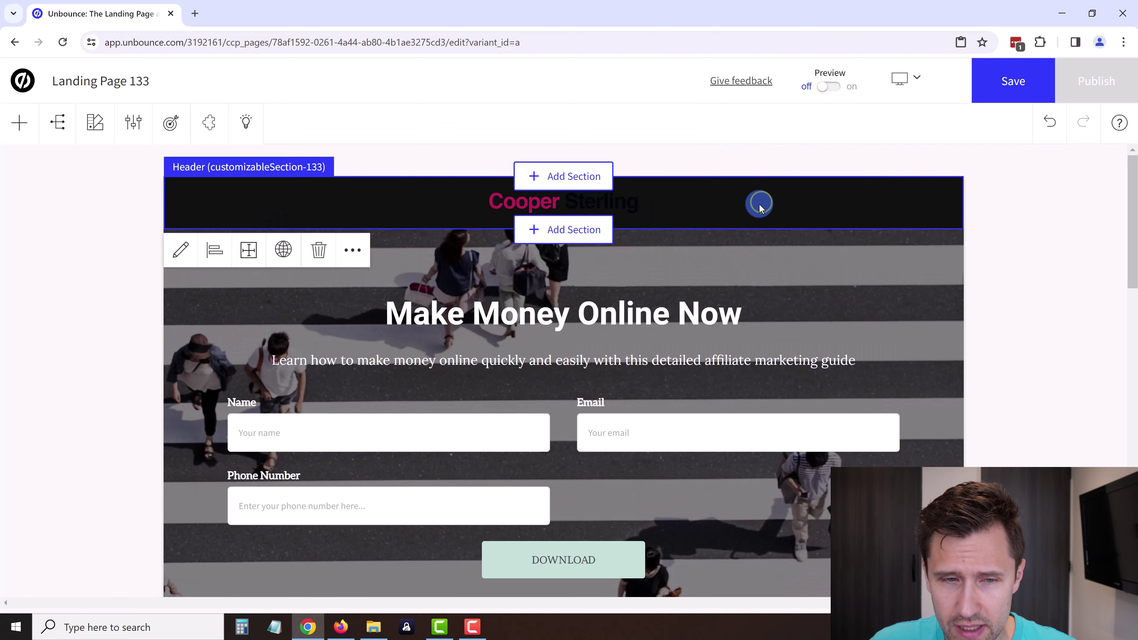
click(283, 249)
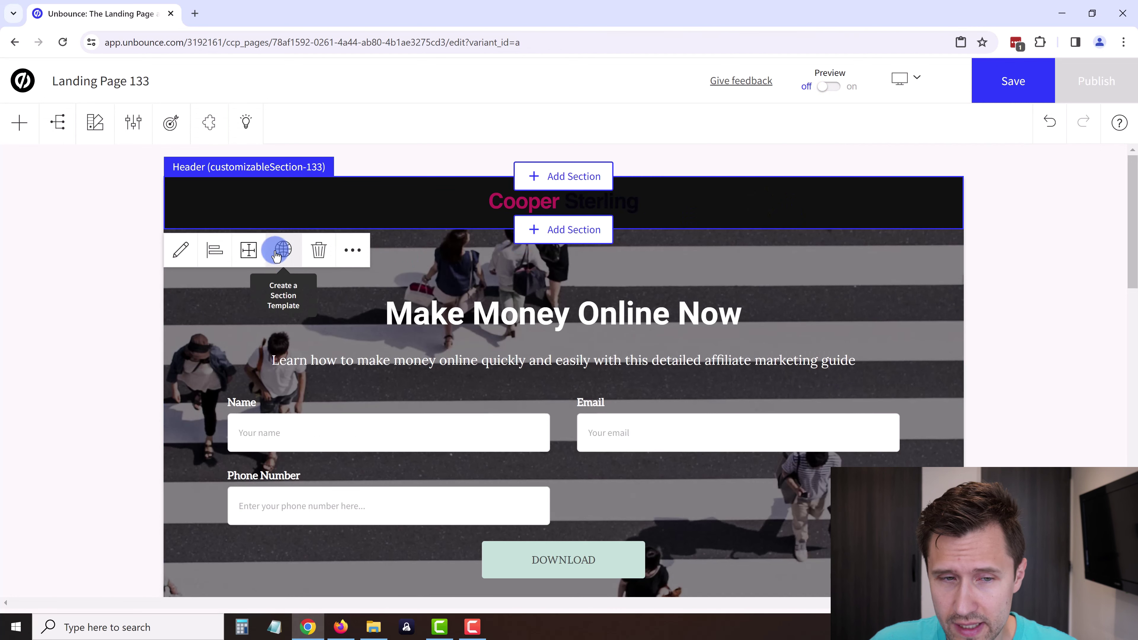
click(248, 257)
click(217, 253)
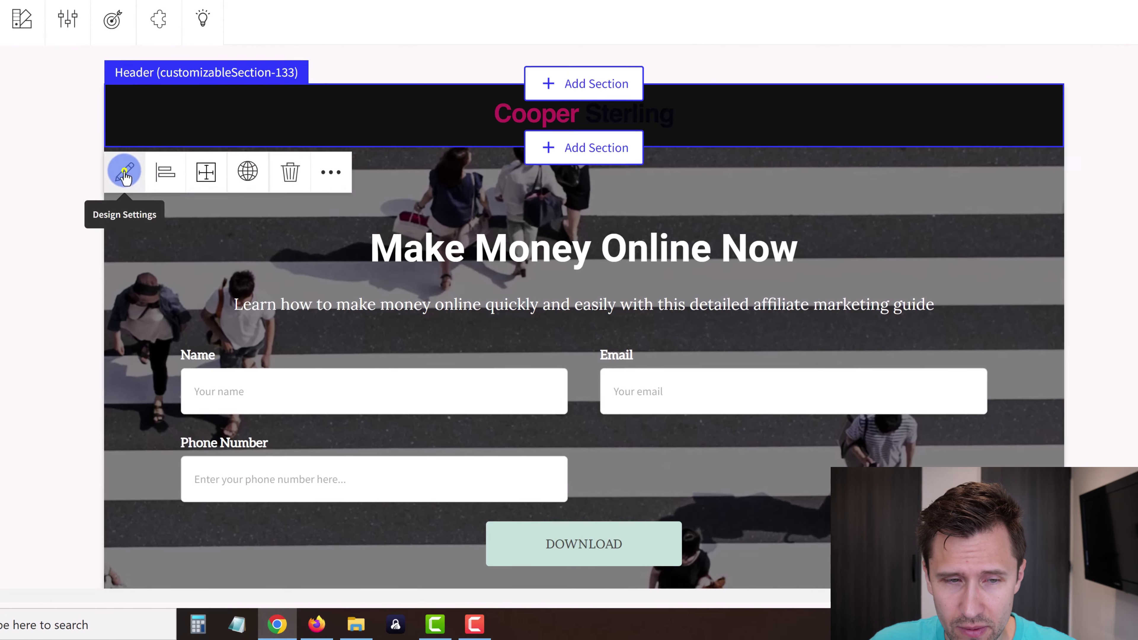
click(180, 250)
click(143, 326)
drag(255, 372, 91, 273)
click(206, 331)
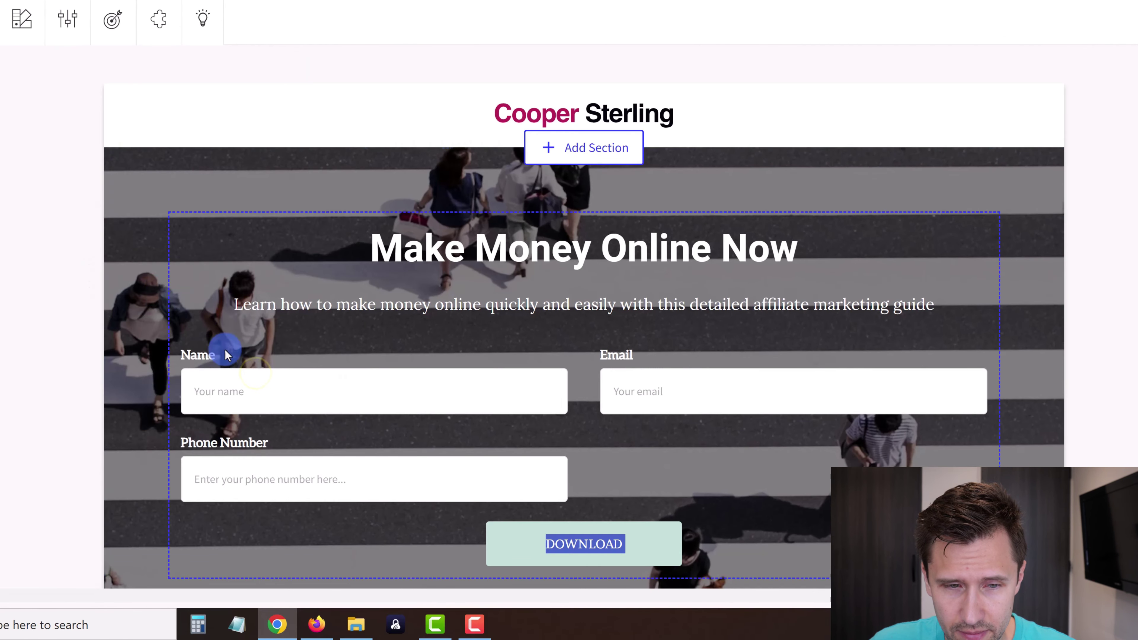
click(813, 262)
Look over the page down to the footer, check its tablet and mobile layouts, and return to the desktop layout
scroll(667, 230, down, 15)
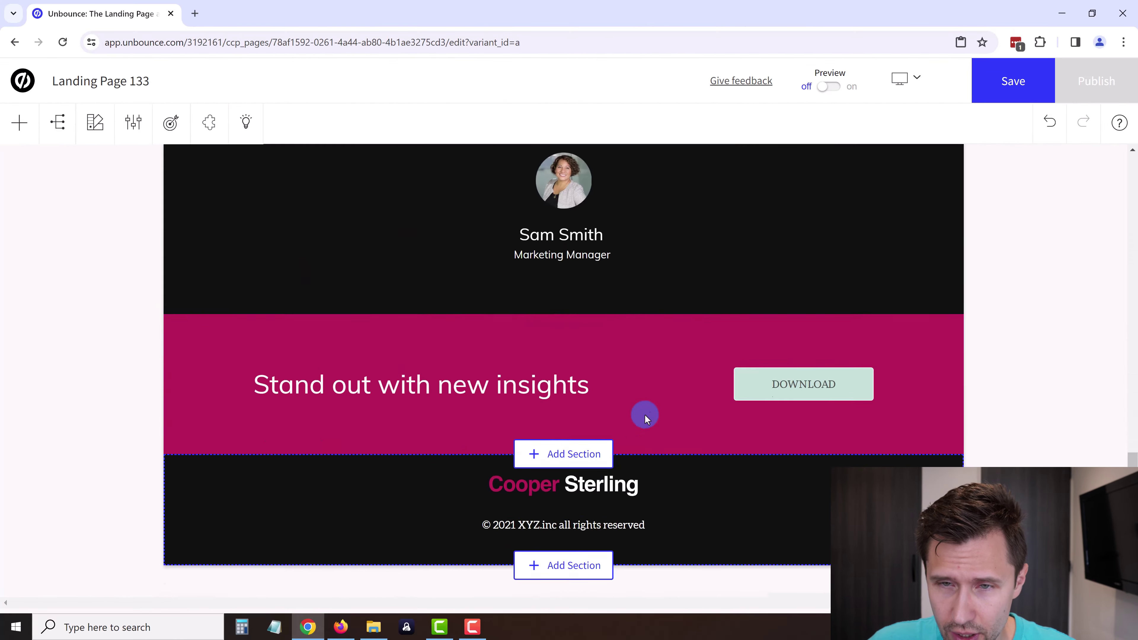
scroll(639, 437, up, 15)
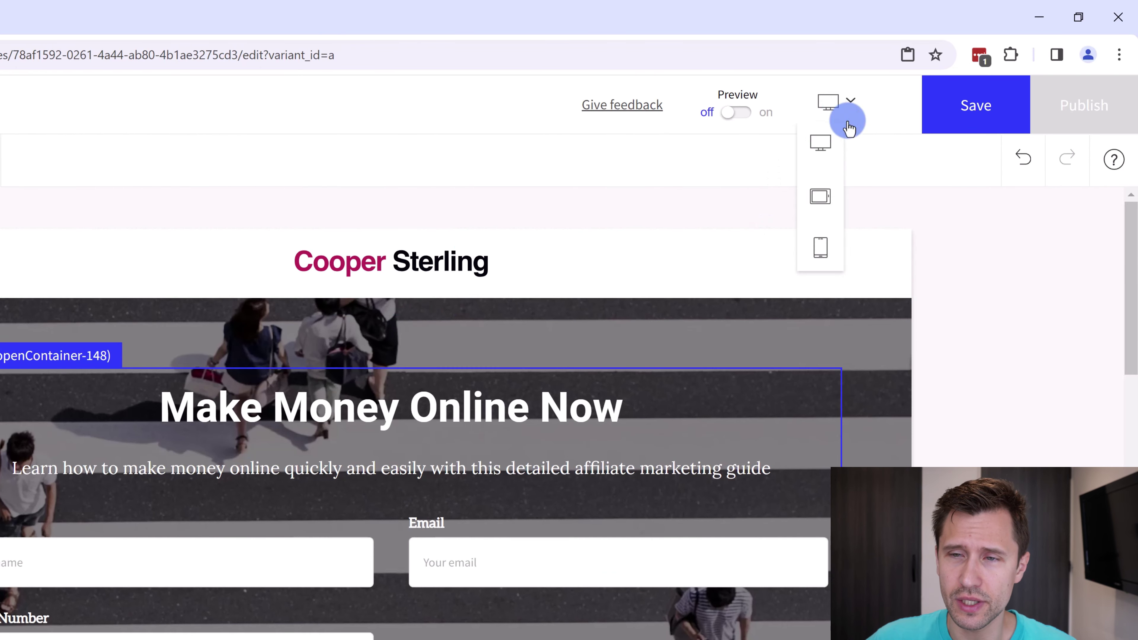
click(823, 201)
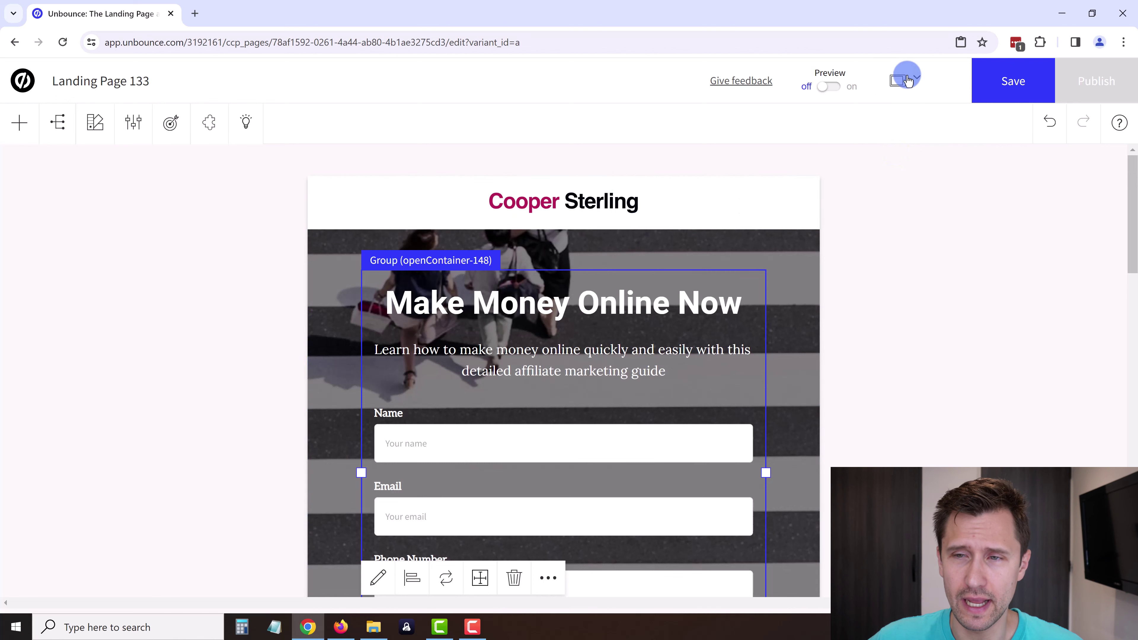
click(894, 185)
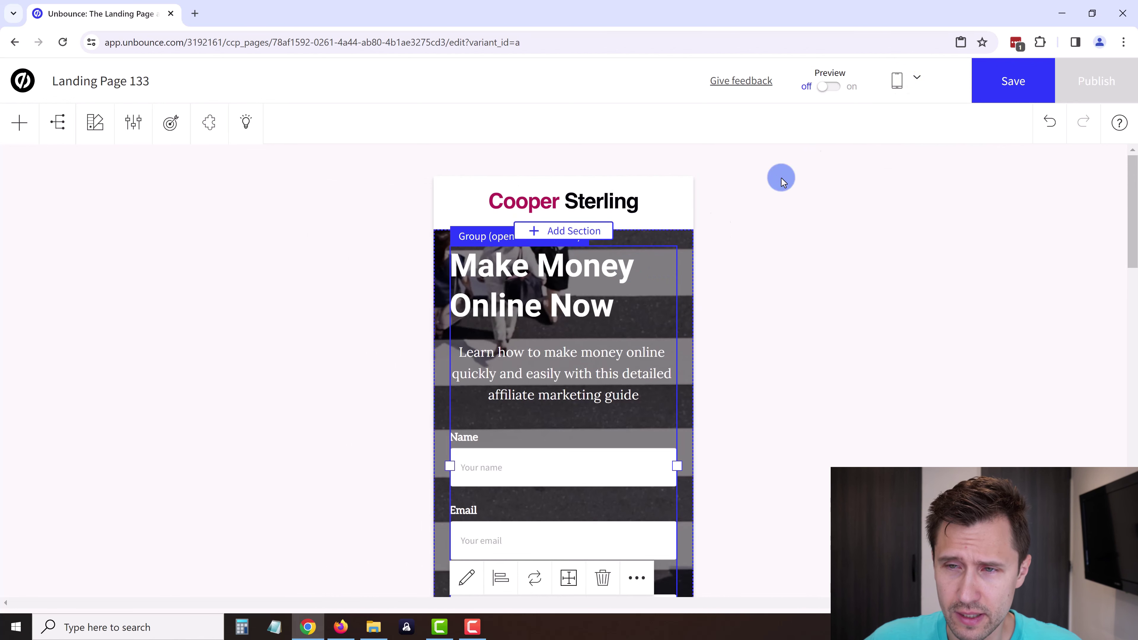
click(901, 82)
click(901, 112)
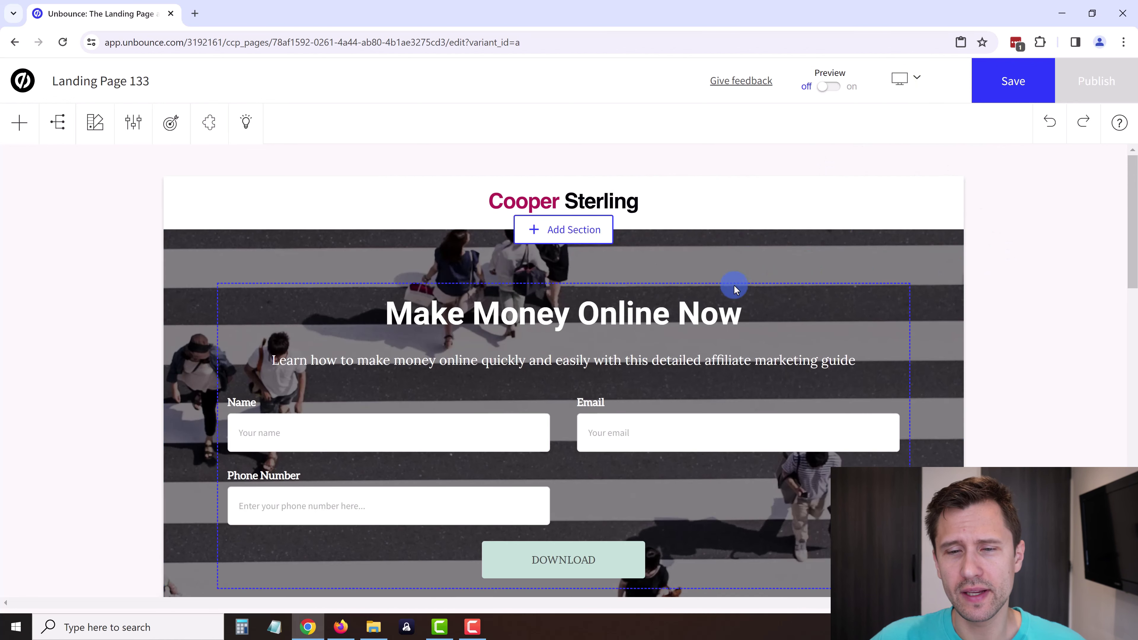
Set the font size of the subheading text under the main heading to 10 px in the mobile layout
click(901, 82)
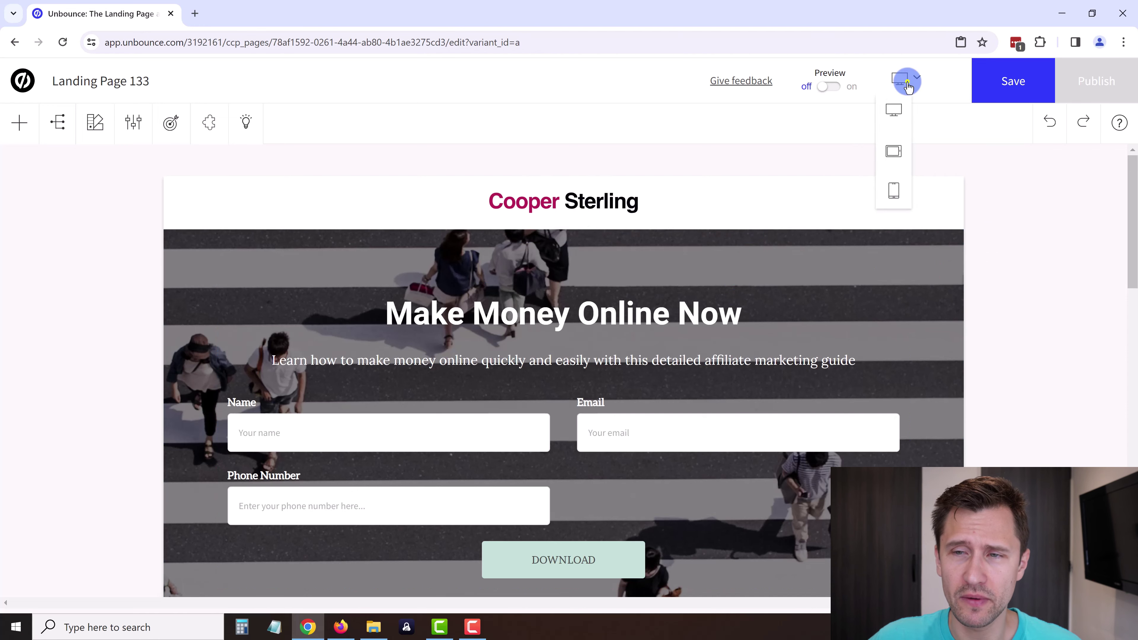
click(888, 190)
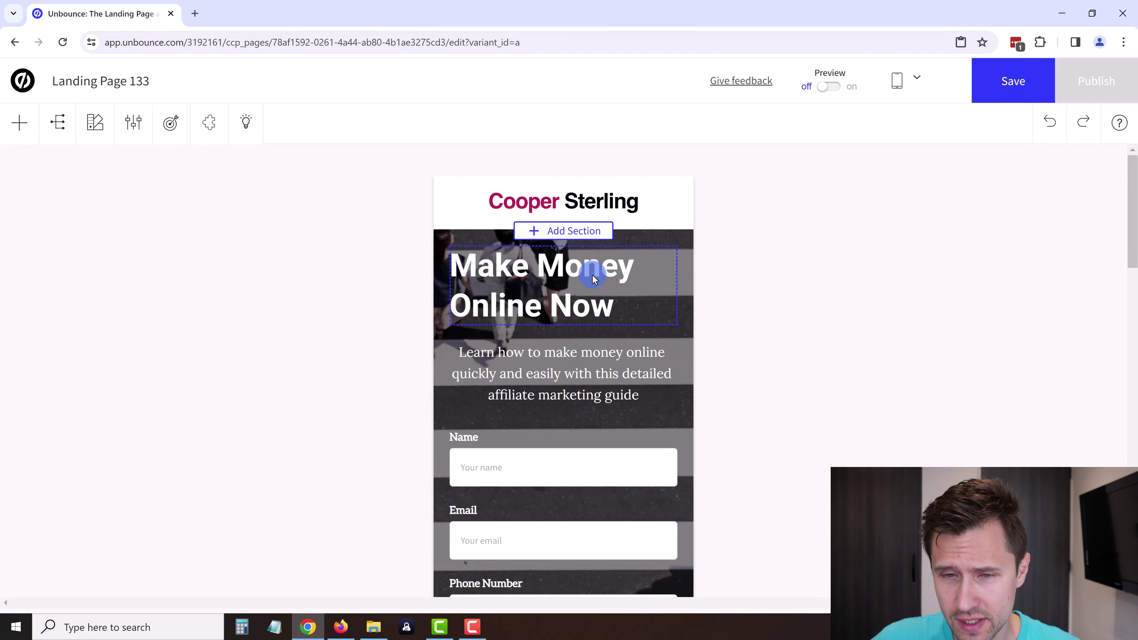
click(555, 361)
click(471, 437)
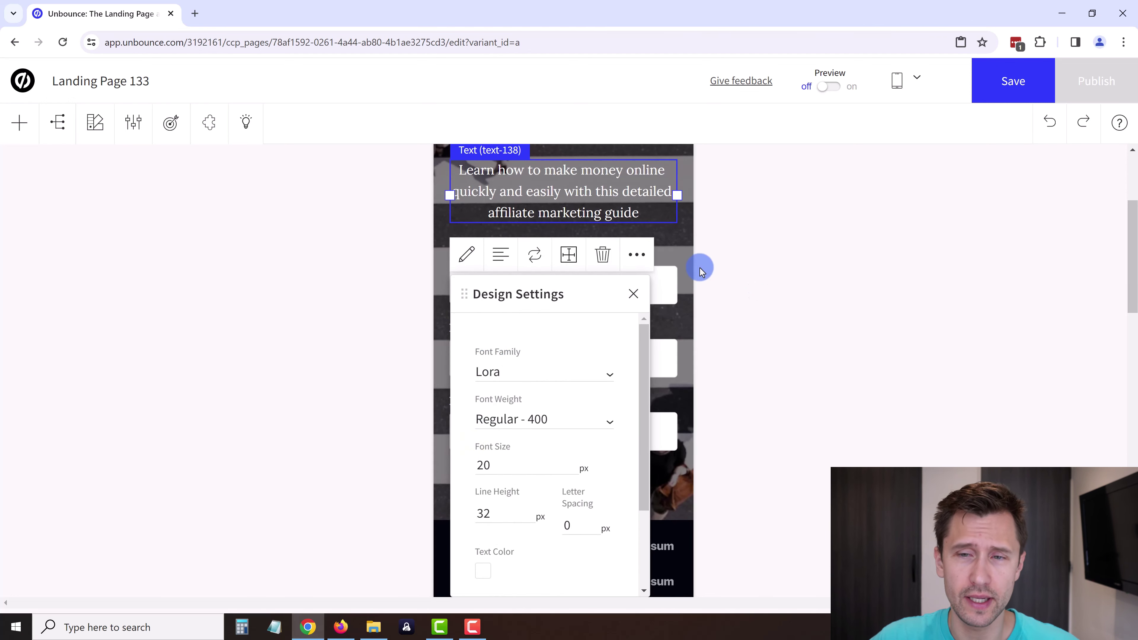
click(712, 268)
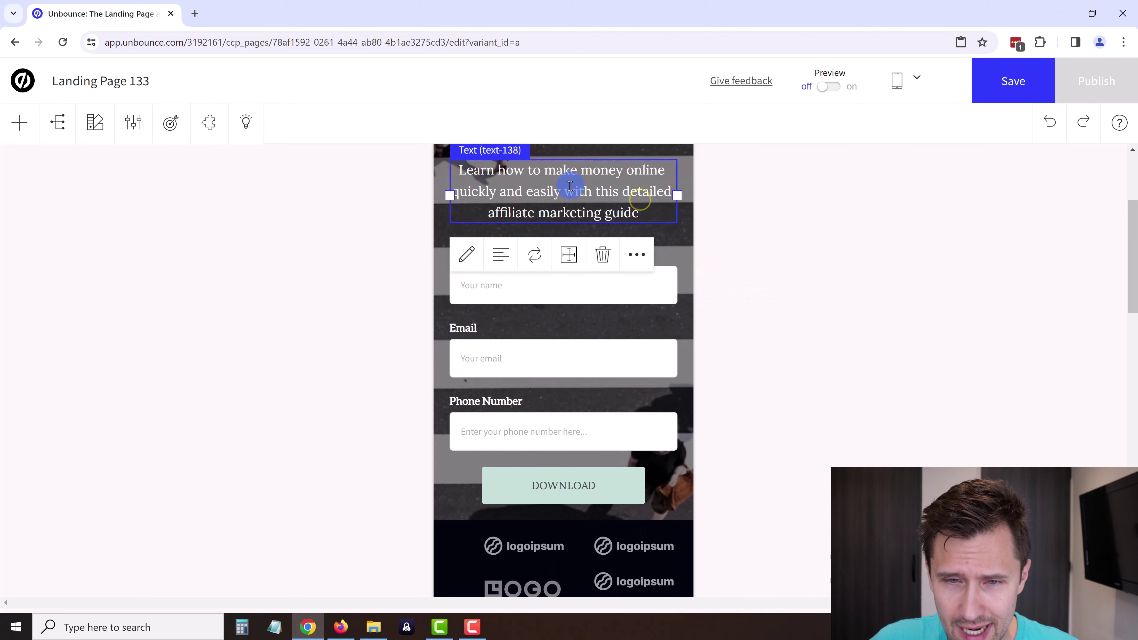
scroll(573, 215, up, 3)
click(465, 385)
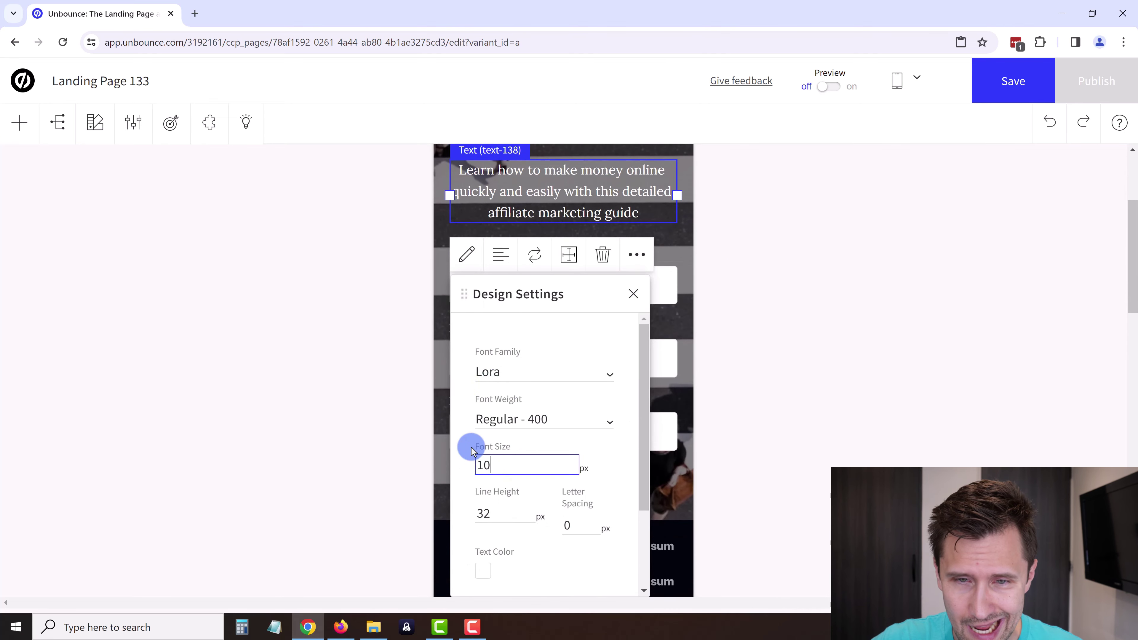
click(766, 266)
scroll(831, 206, up, 3)
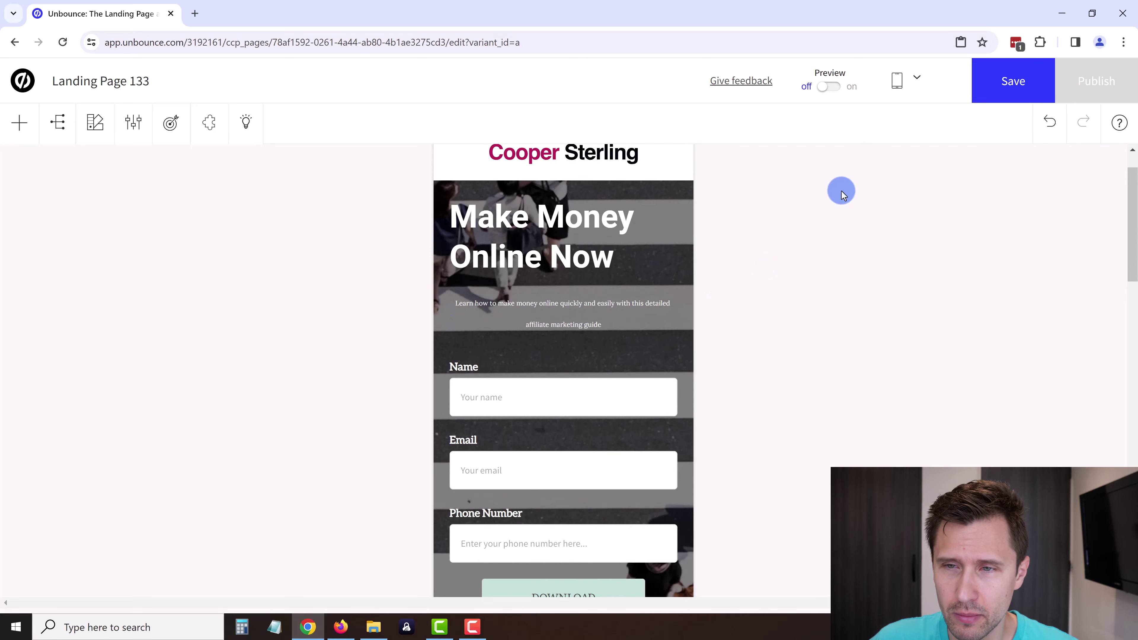
Check the subheading text's font size in the desktop layout
click(902, 115)
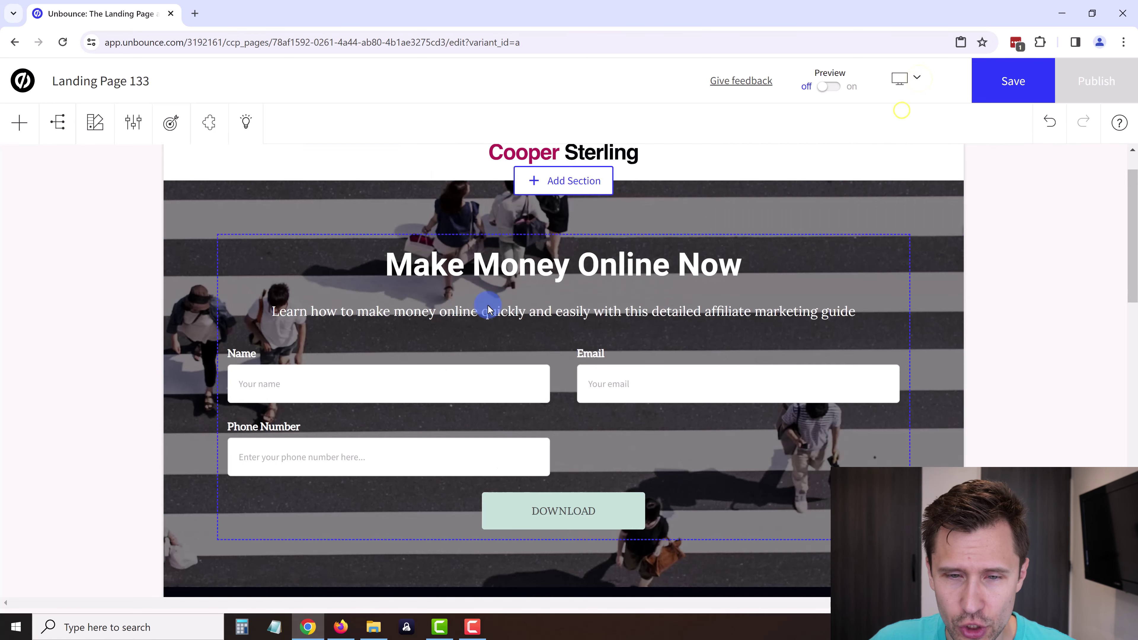
click(521, 305)
click(296, 353)
click(310, 470)
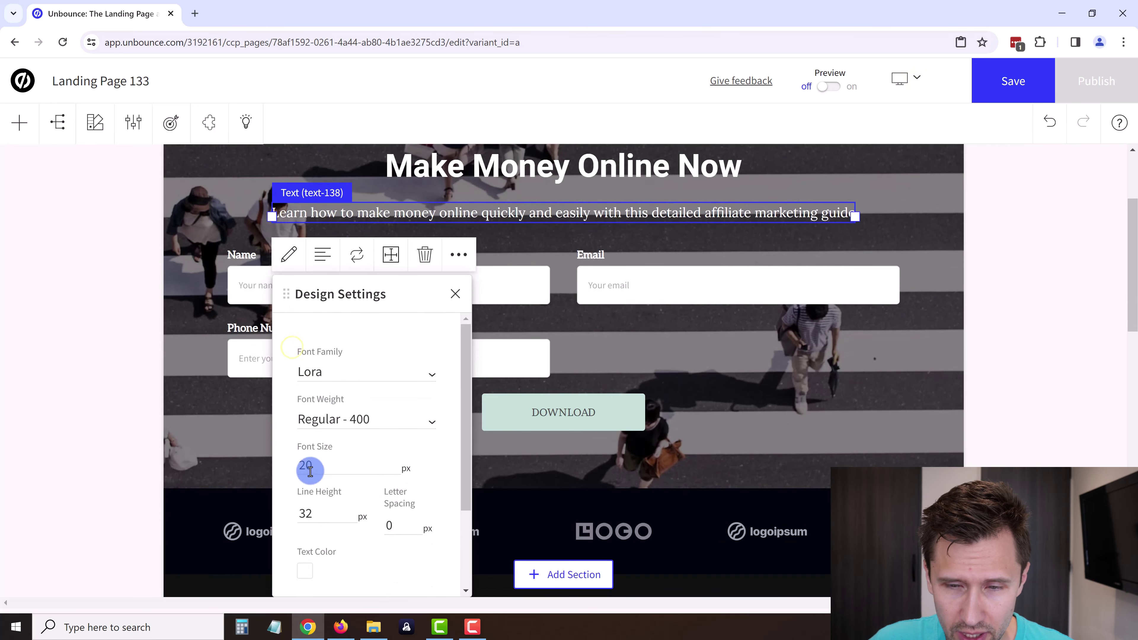
click(826, 344)
Reduce the line height of the subheading text in the mobile layout
click(917, 81)
click(890, 193)
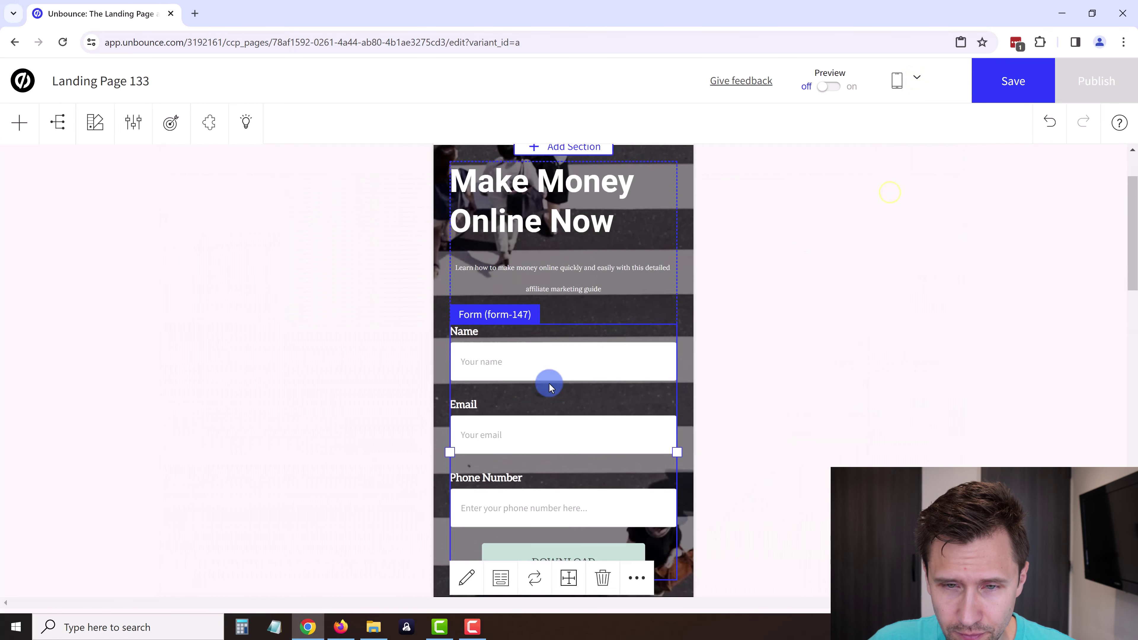
scroll(549, 387, down, 1)
click(585, 236)
click(501, 283)
click(464, 282)
scroll(507, 472, down, 1)
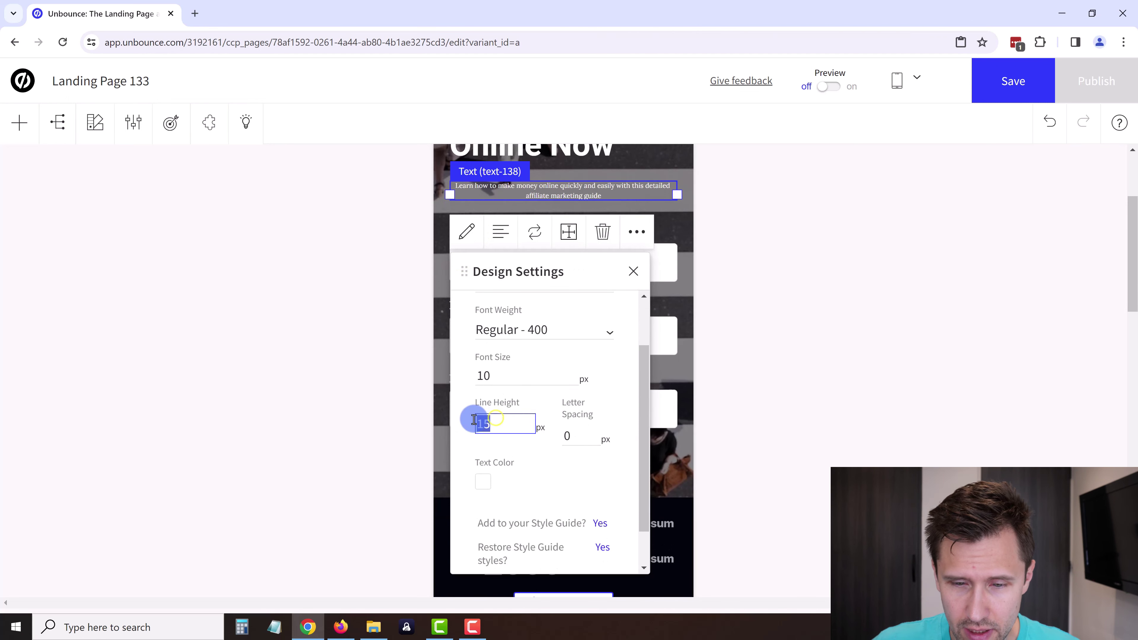
click(742, 247)
scroll(762, 245, up, 5)
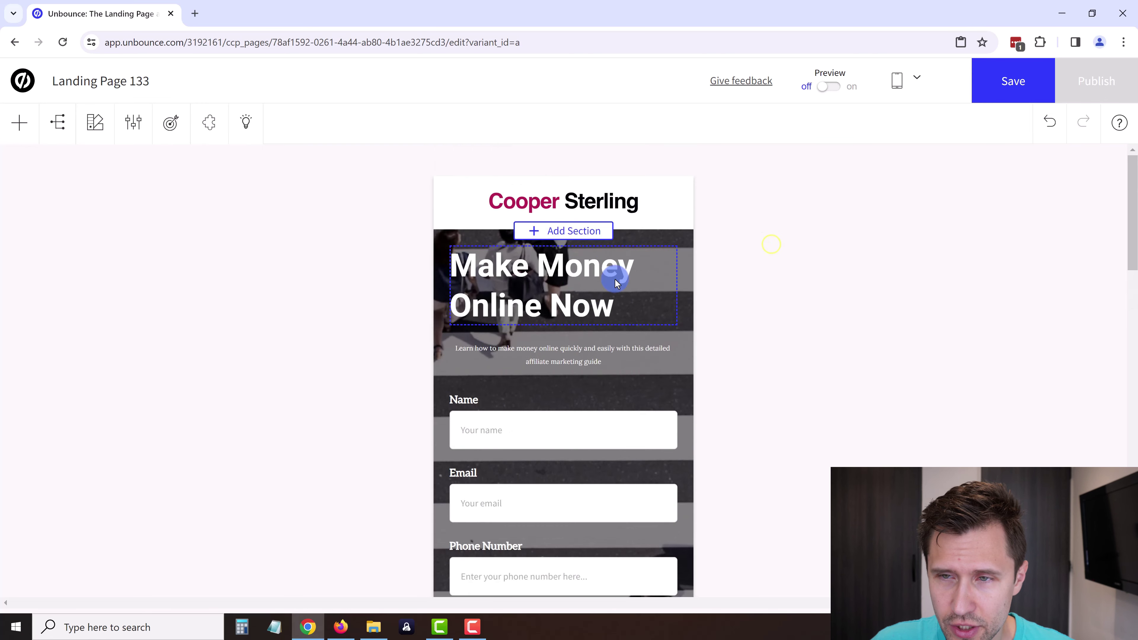
Centre-align the "Make Money Online Now" heading in the mobile layout
click(895, 115)
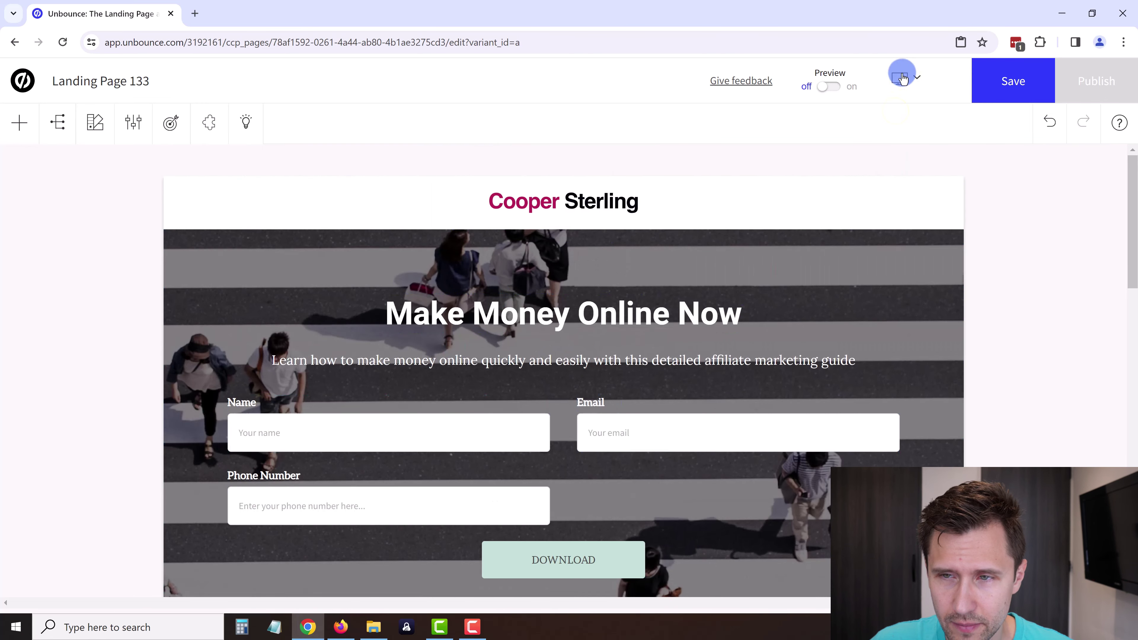
click(896, 186)
click(567, 274)
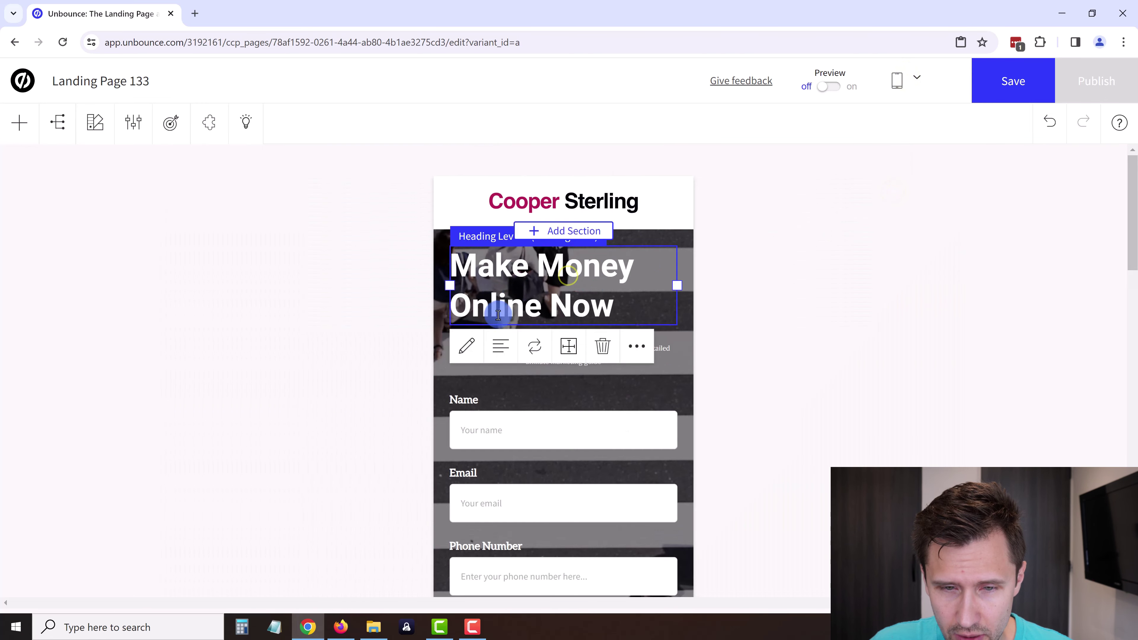
click(514, 355)
click(536, 381)
click(750, 354)
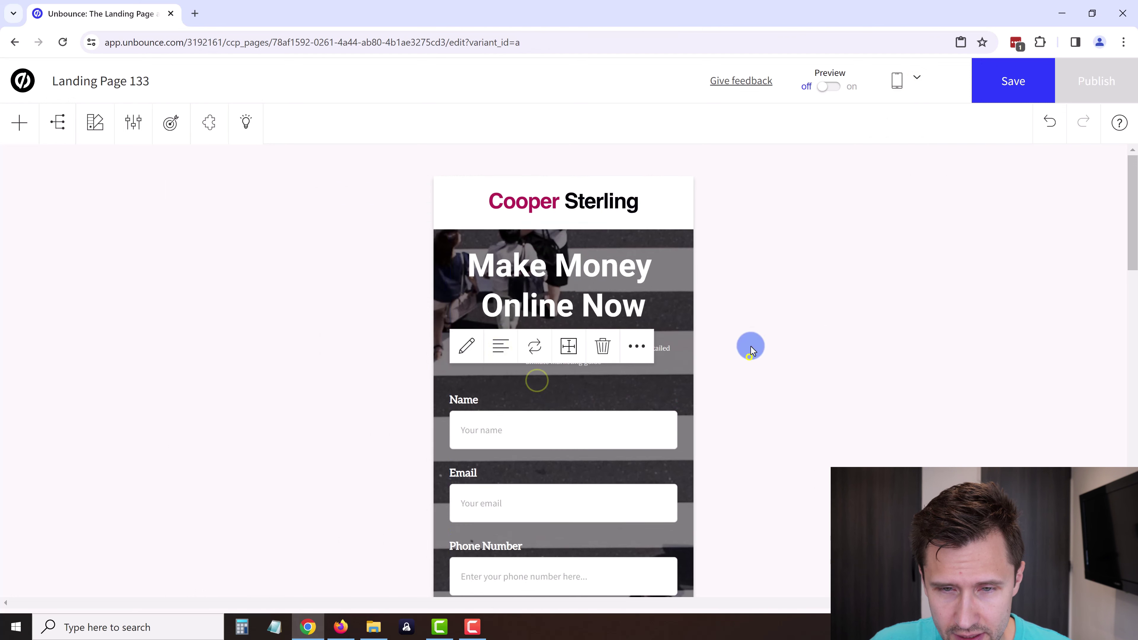
Check the text alignment of the "Make Money Online Now" heading in the desktop layout
click(895, 115)
click(587, 323)
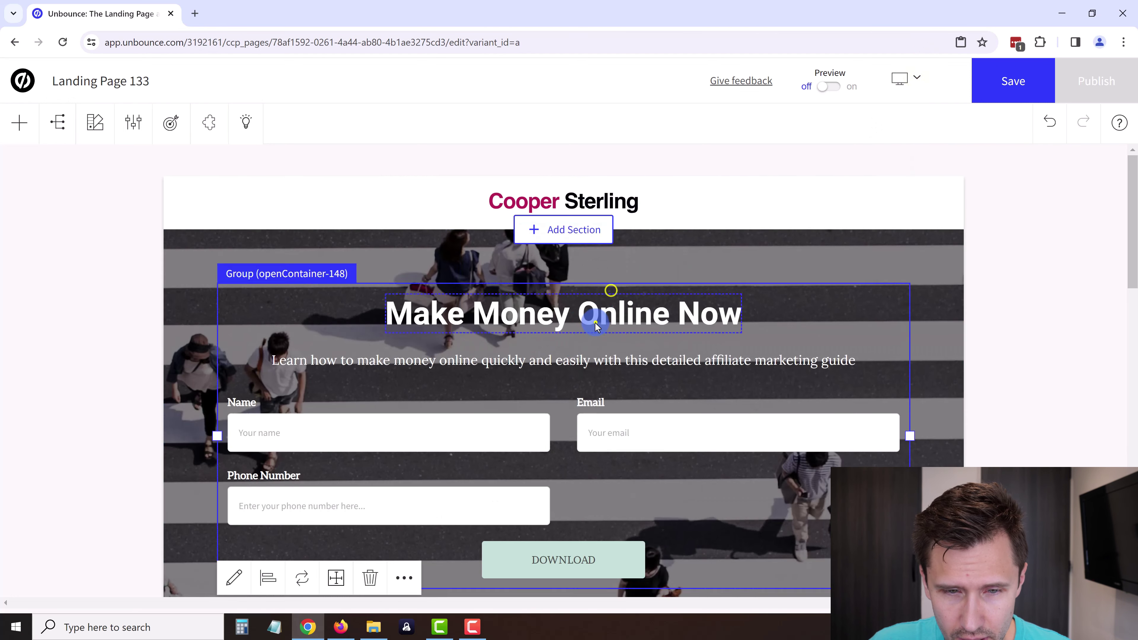
click(582, 319)
click(441, 353)
click(432, 388)
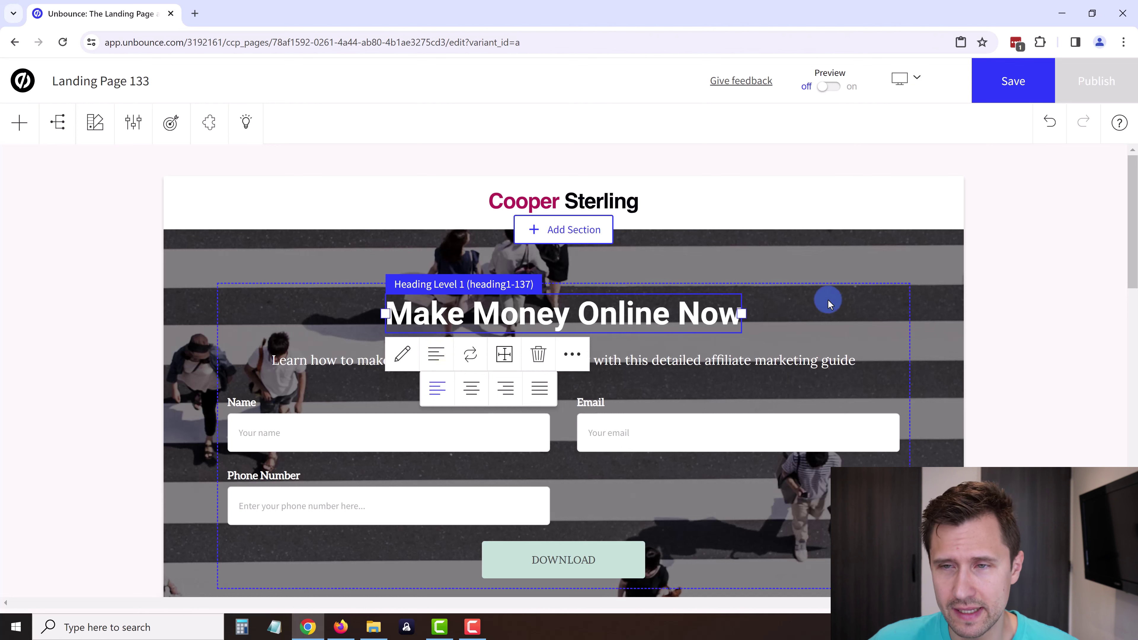
click(836, 289)
Review the mobile layout from the form and logo group through the data chart to the closing call-to-action section
click(911, 81)
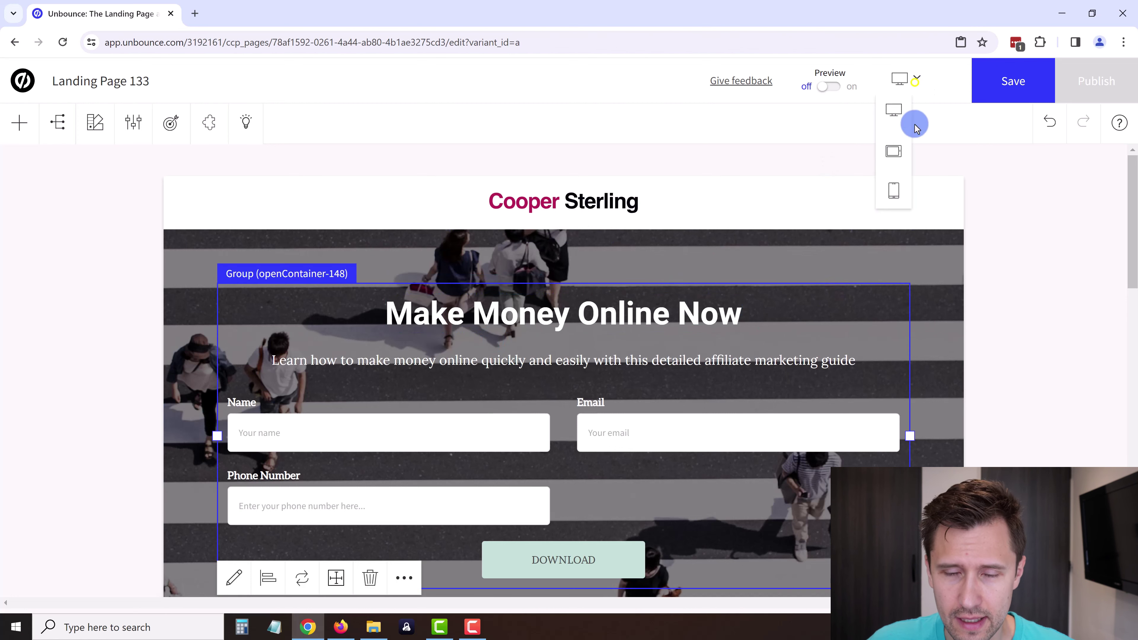
click(889, 191)
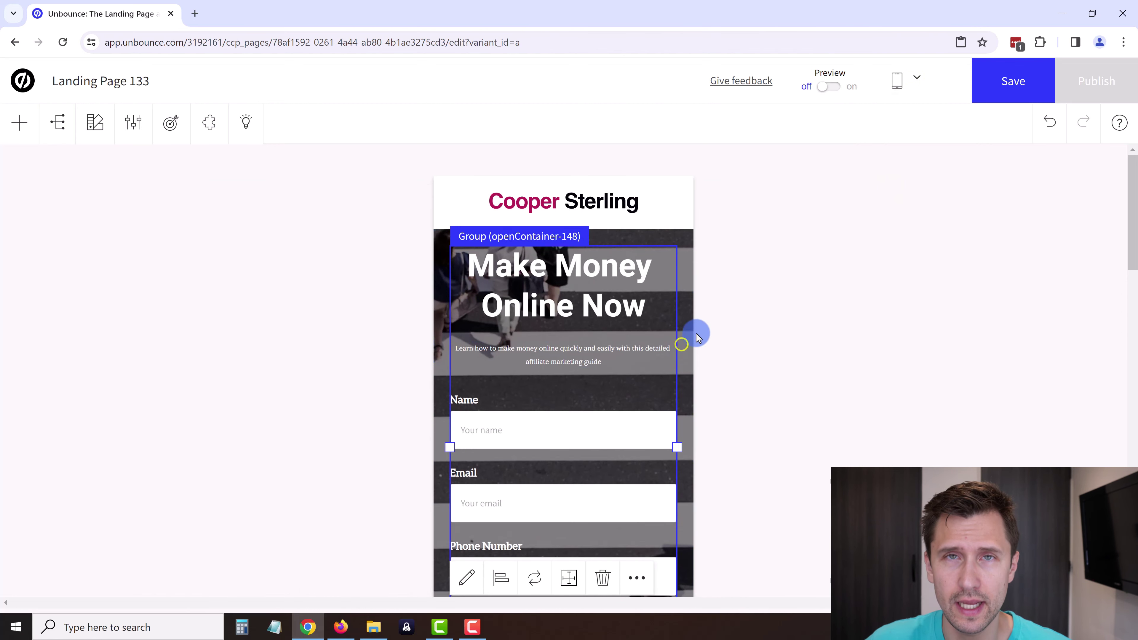
scroll(698, 335, down, 3)
scroll(701, 329, down, 10)
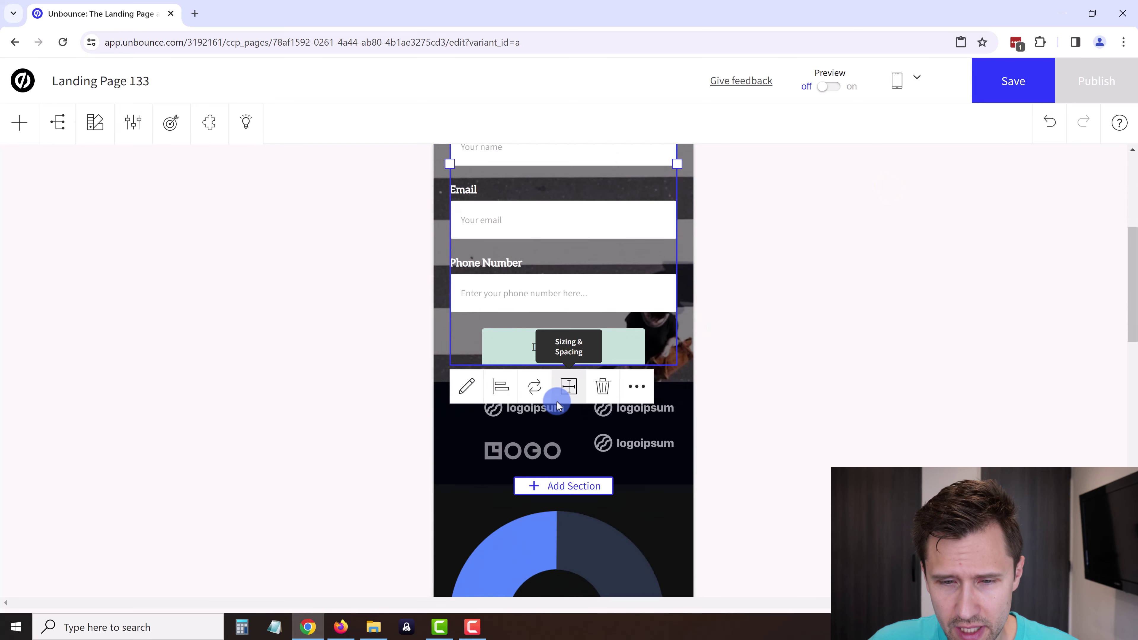
scroll(582, 346, up, 5)
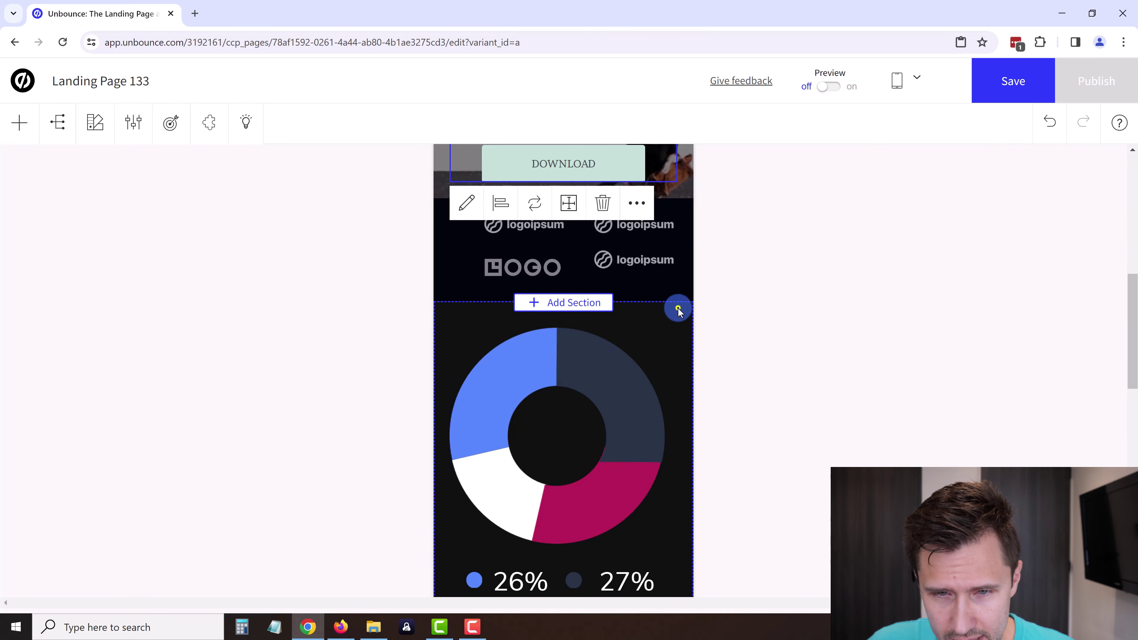
click(633, 331)
scroll(515, 313, up, 2)
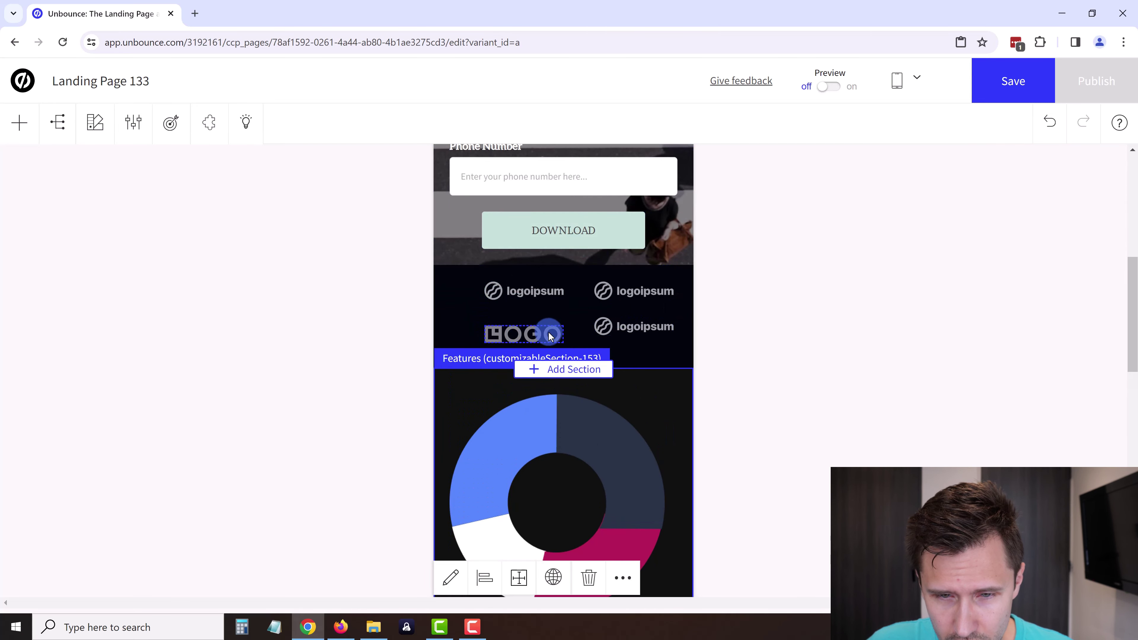
click(534, 337)
click(464, 317)
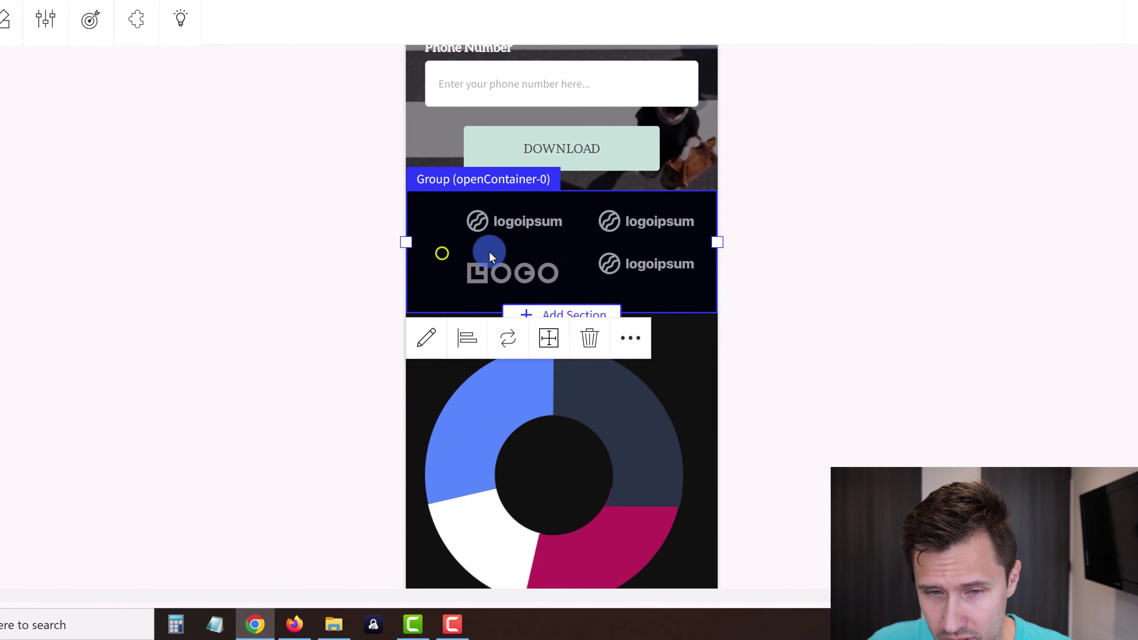
scroll(489, 278, down, 15)
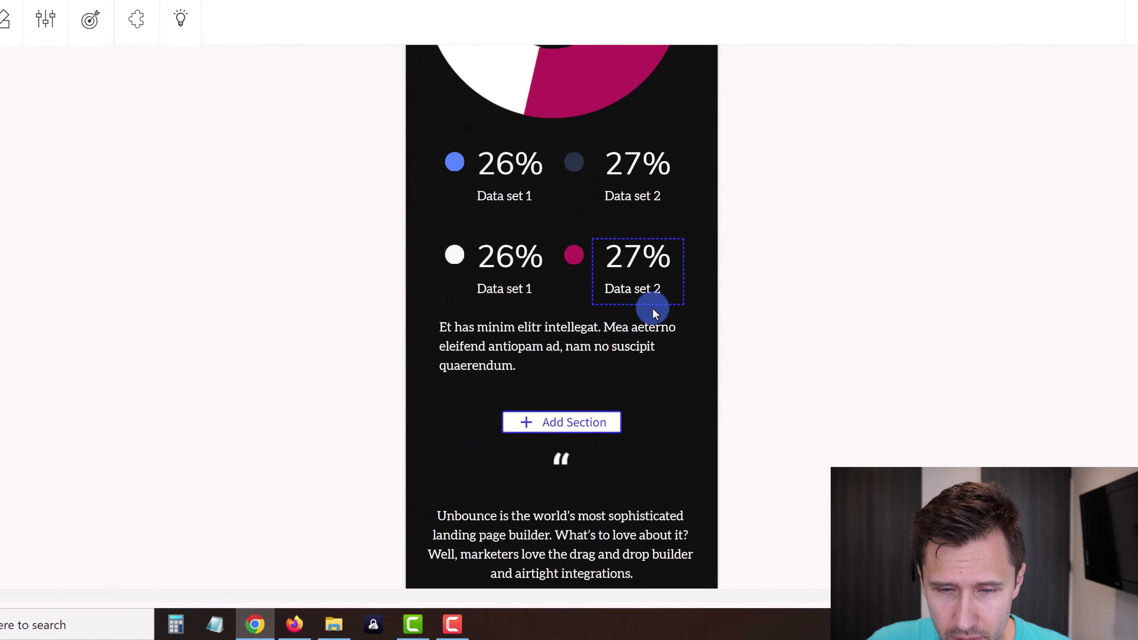
scroll(658, 330, down, 3)
Centre the Download button horizontally within its group in the "Stand out with new insights" section of the mobile layout
click(620, 368)
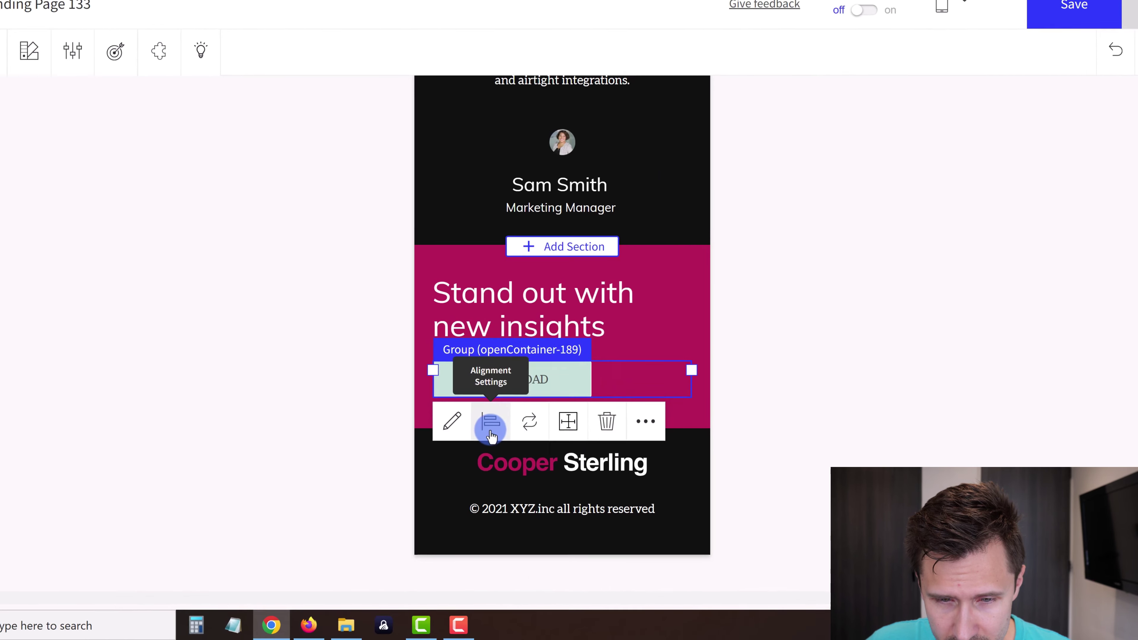
click(485, 417)
click(1044, 278)
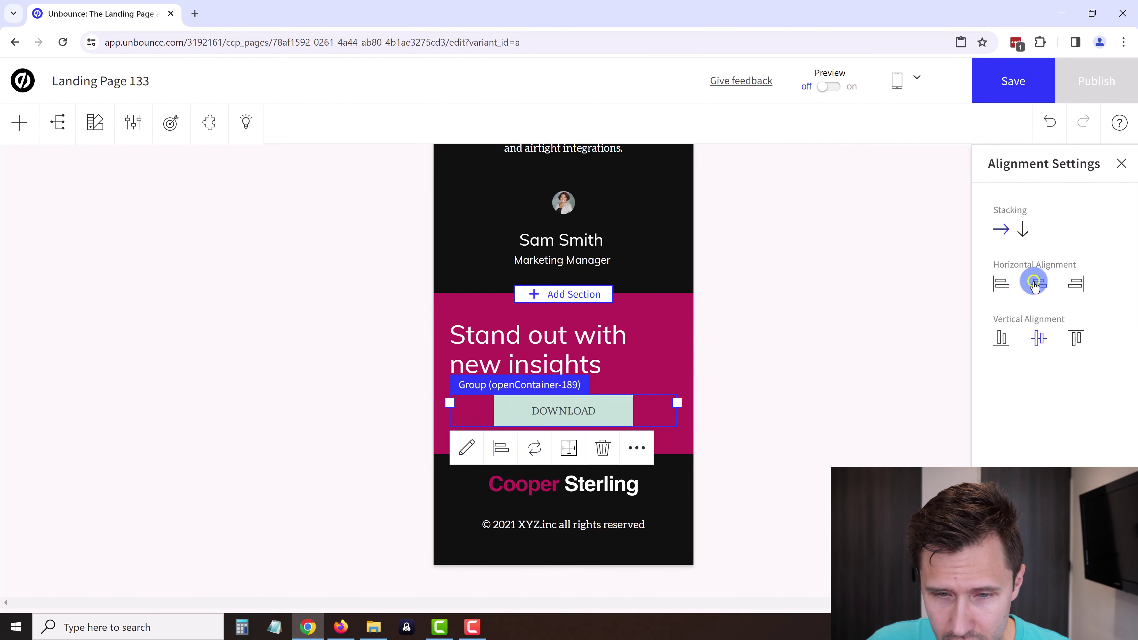
Centre-align the "Stand out with new insights" heading in the mobile layout
click(643, 326)
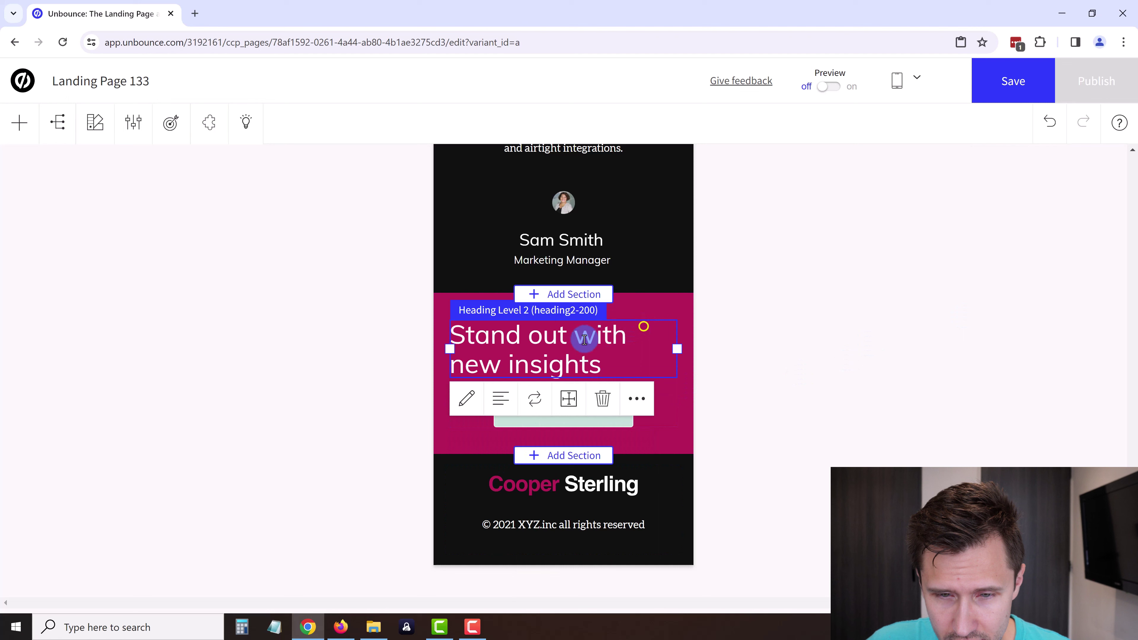
click(500, 404)
click(536, 431)
click(679, 280)
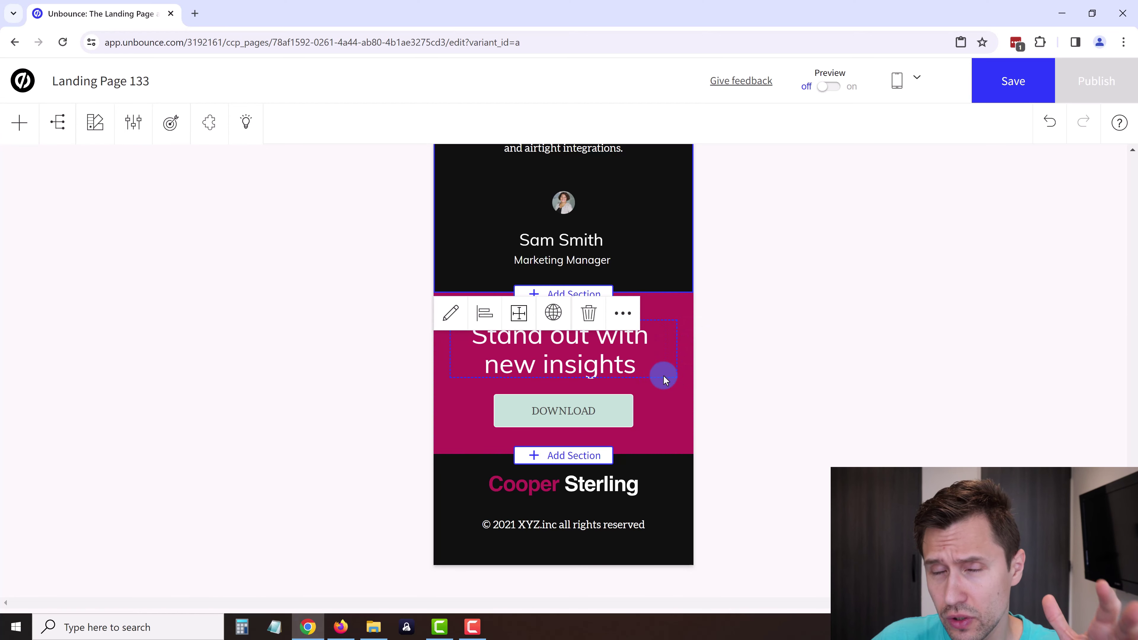
Check the horizontal alignment of the Download button's group beside "Stand out with new insights" in the desktop layout
scroll(674, 332, up, 10)
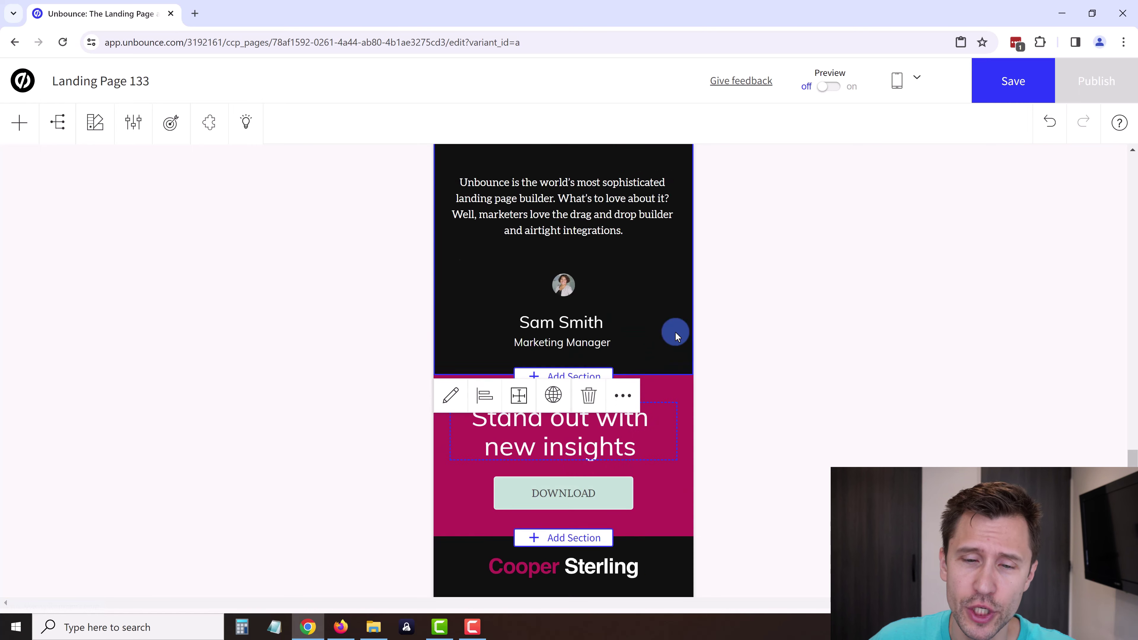
scroll(686, 281, up, 15)
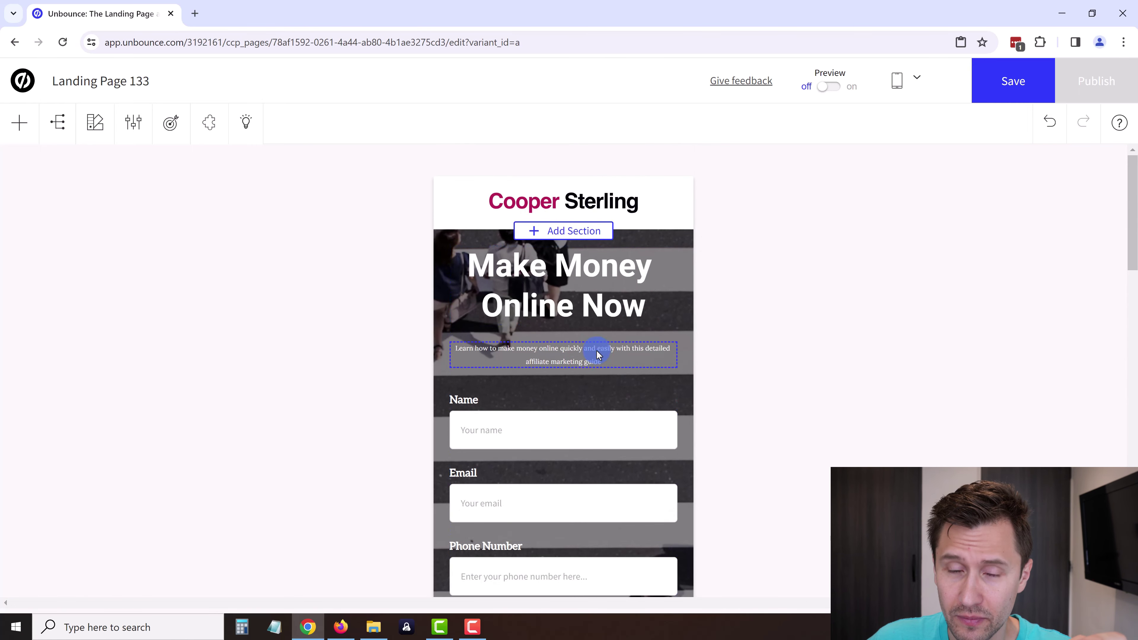
click(910, 82)
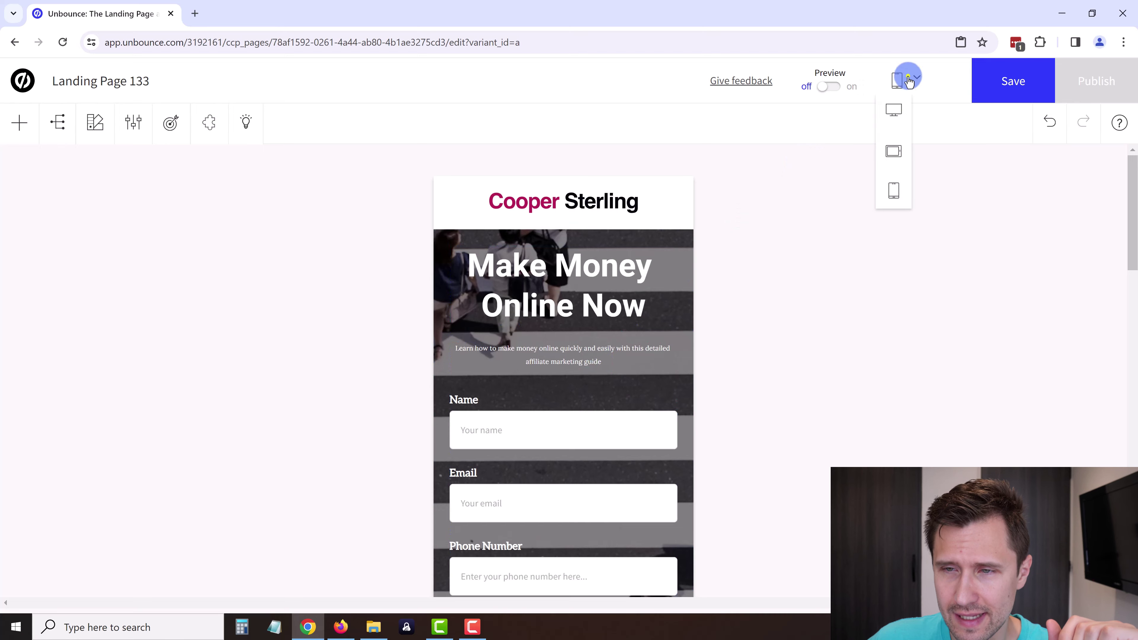
click(897, 112)
scroll(581, 364, down, 10)
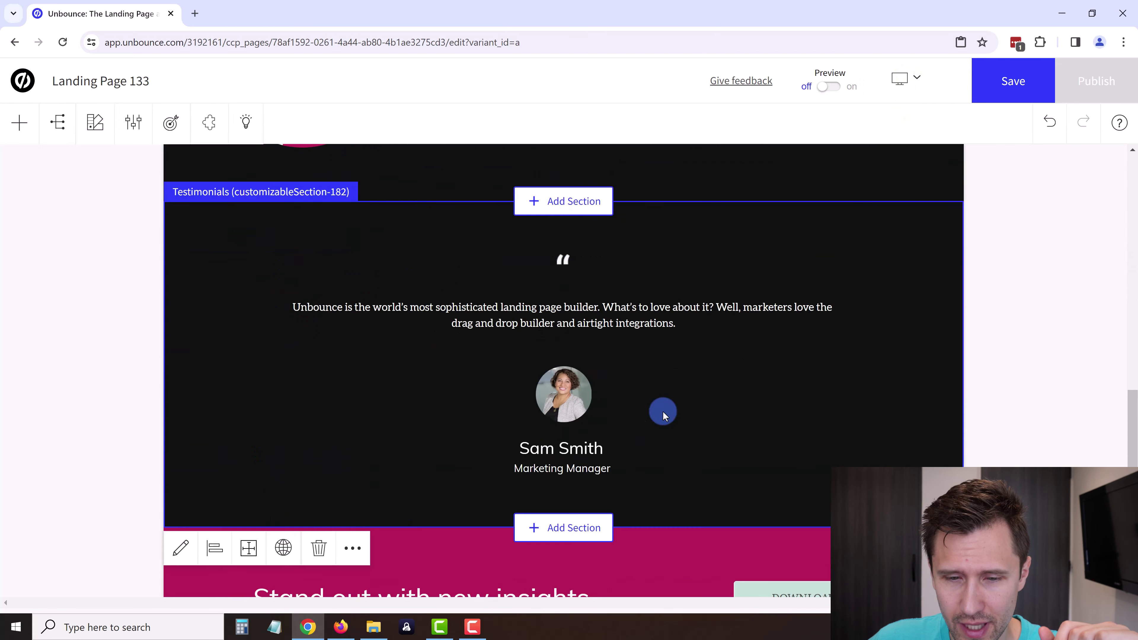
scroll(582, 493, down, 5)
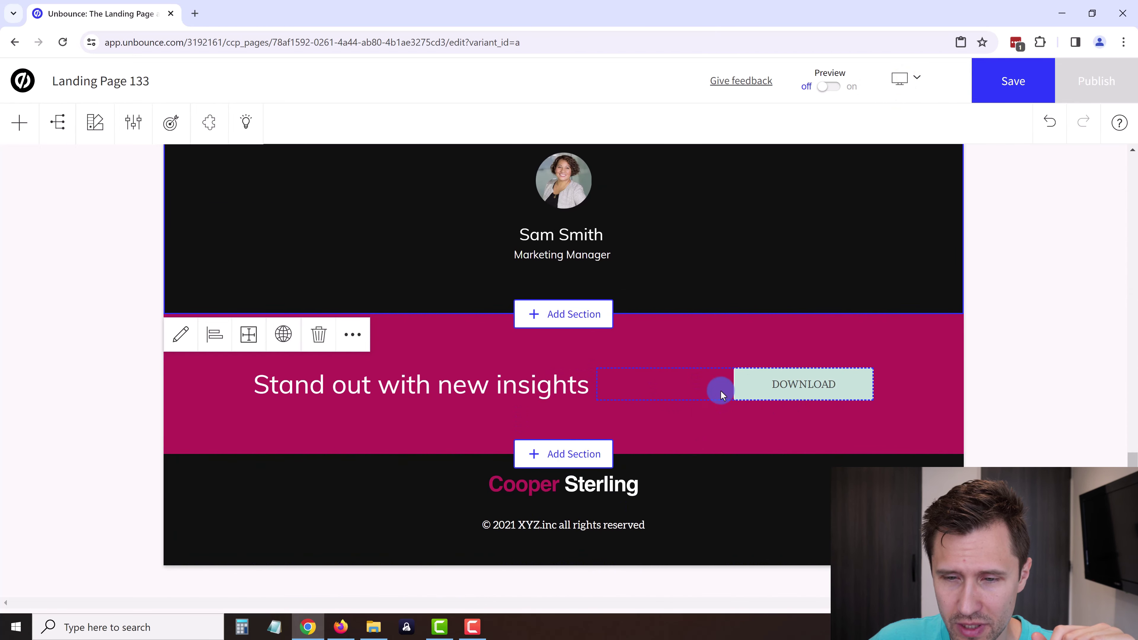
click(762, 384)
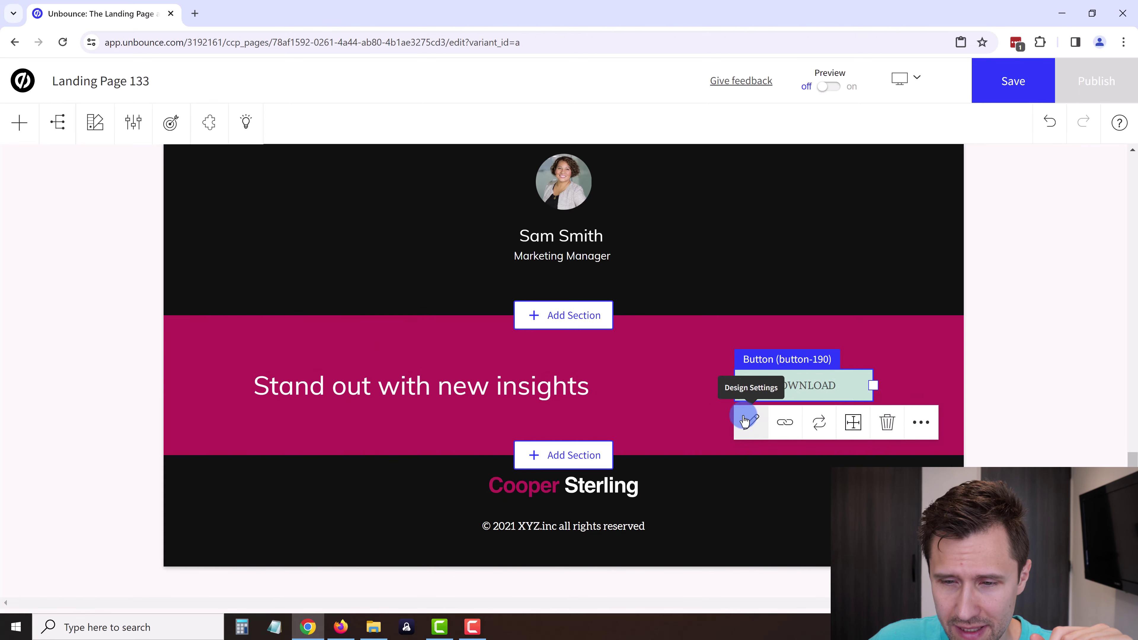
click(685, 383)
click(645, 423)
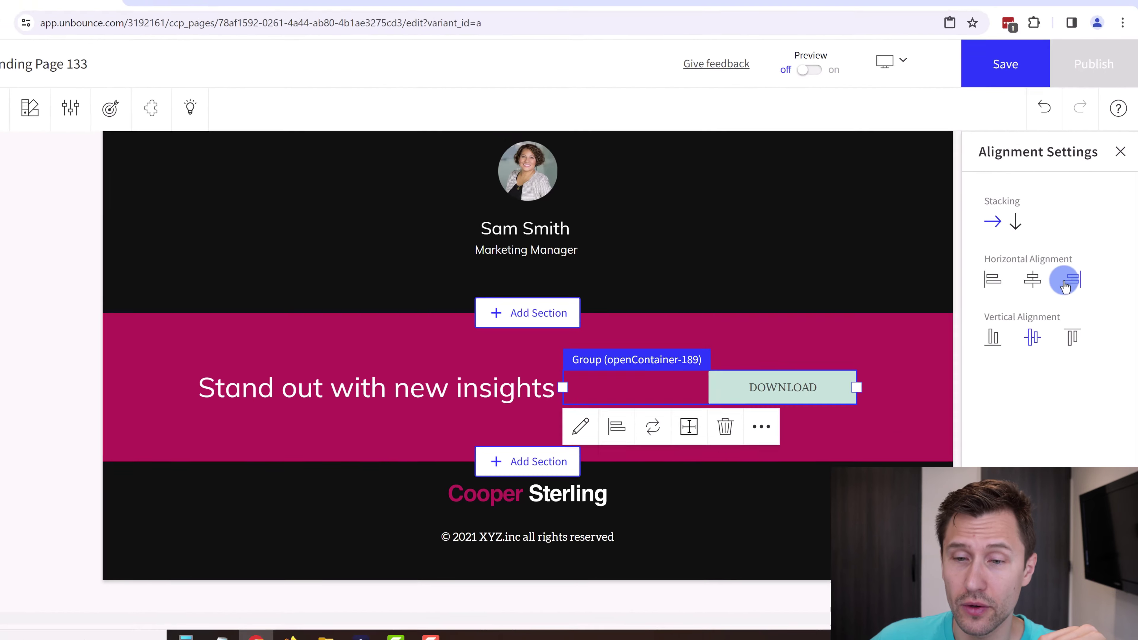
click(792, 272)
View the hero section of the page in the tablet layout
scroll(793, 358, up, 5)
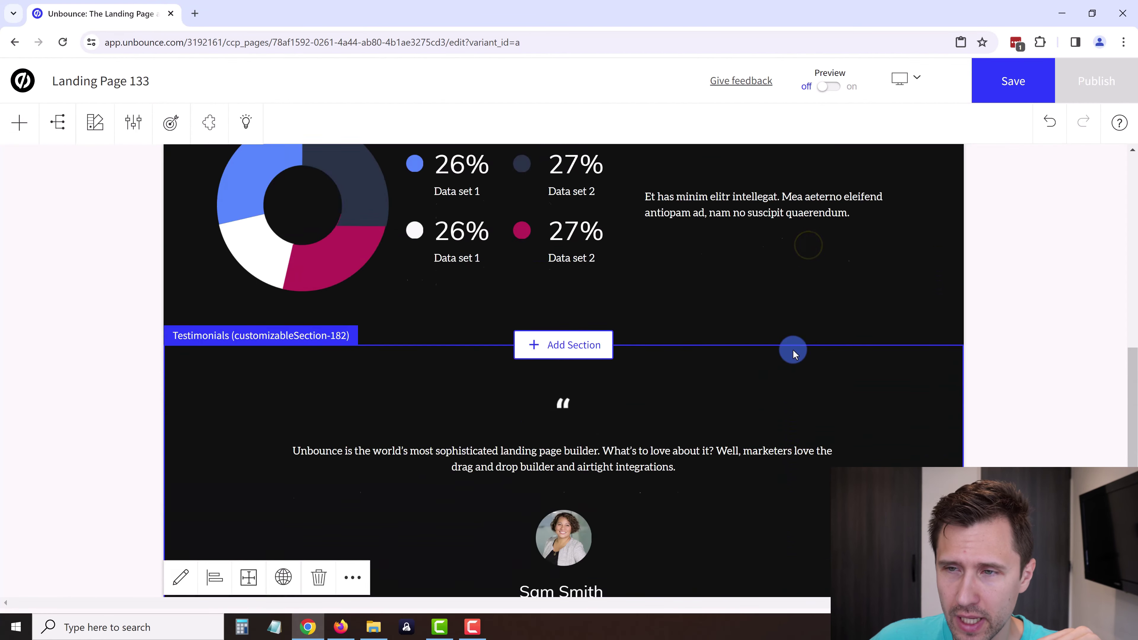
scroll(793, 351, up, 10)
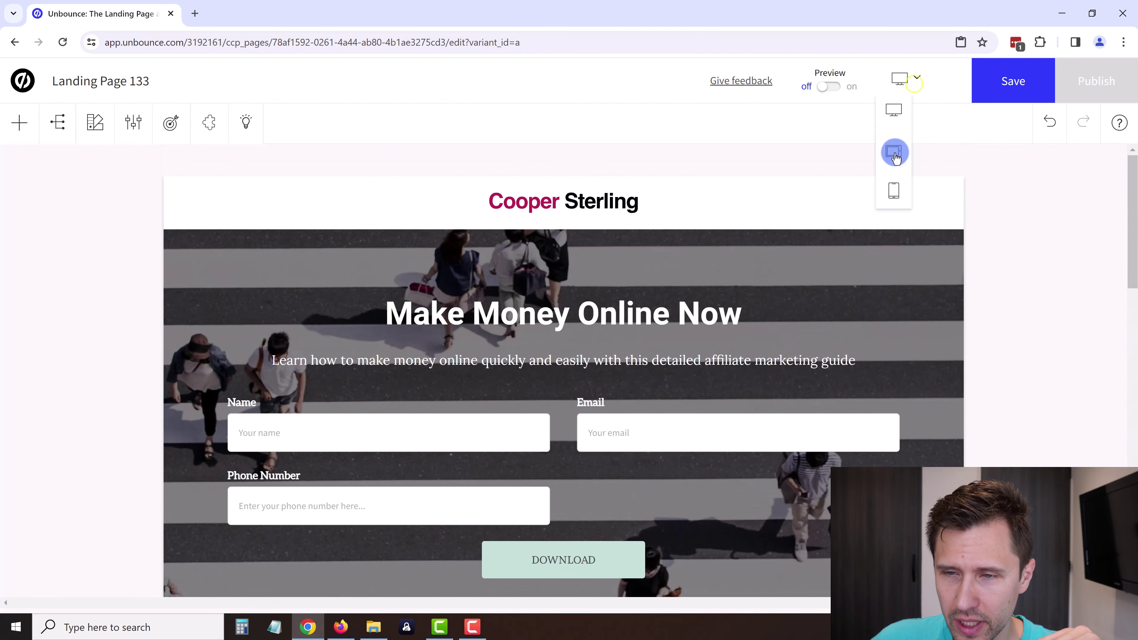
click(895, 153)
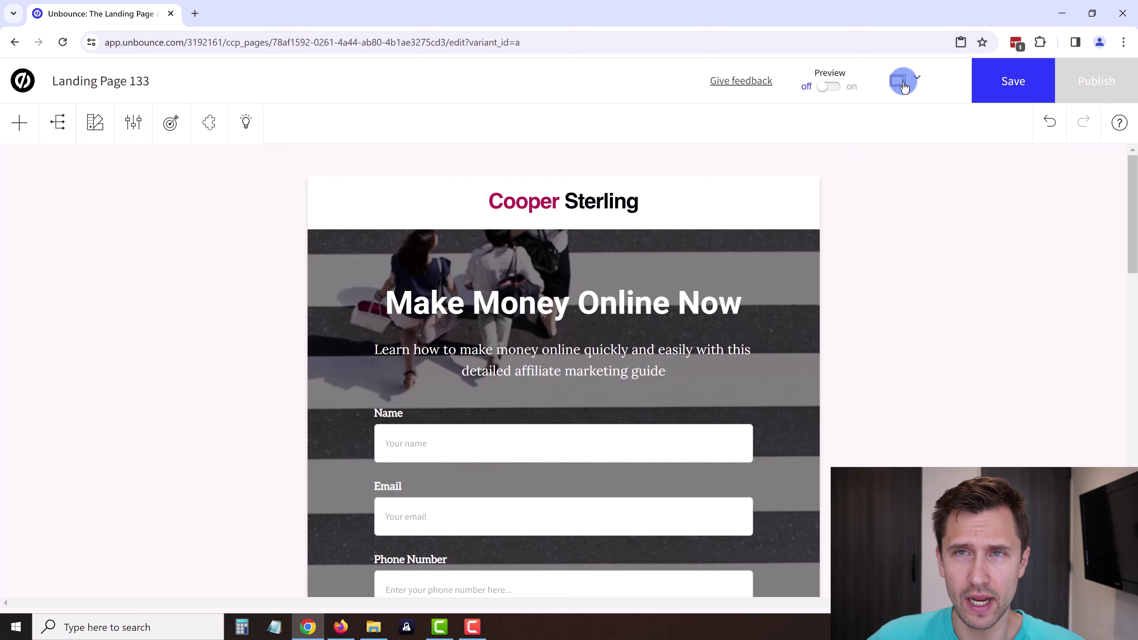
Return to the desktop layout, then save and publish the landing page
click(901, 112)
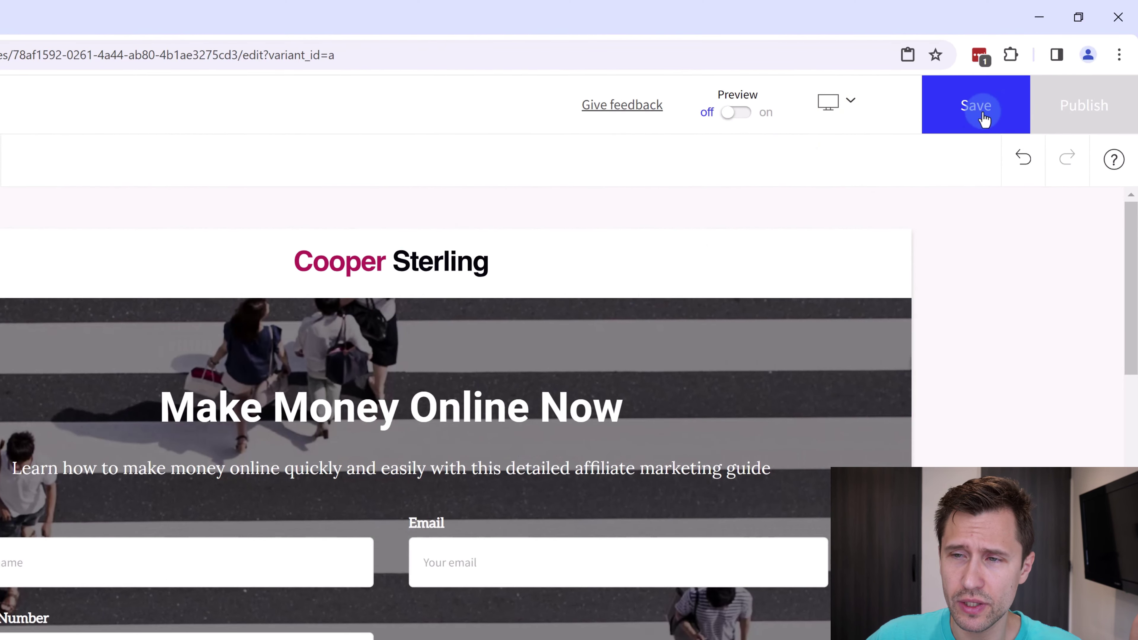
click(984, 118)
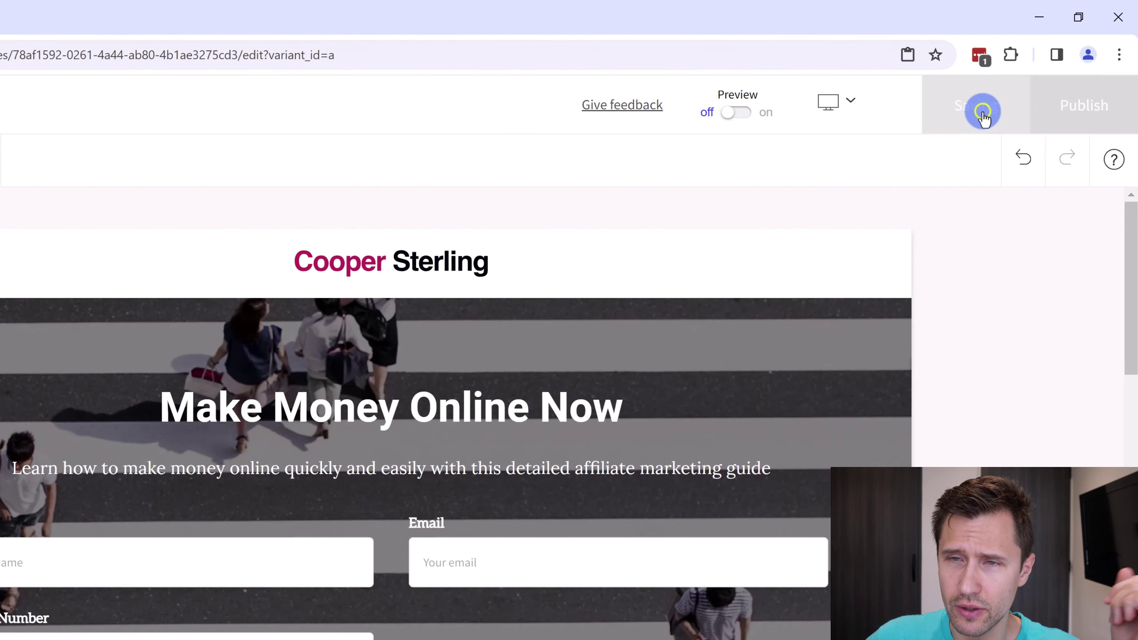
click(1082, 109)
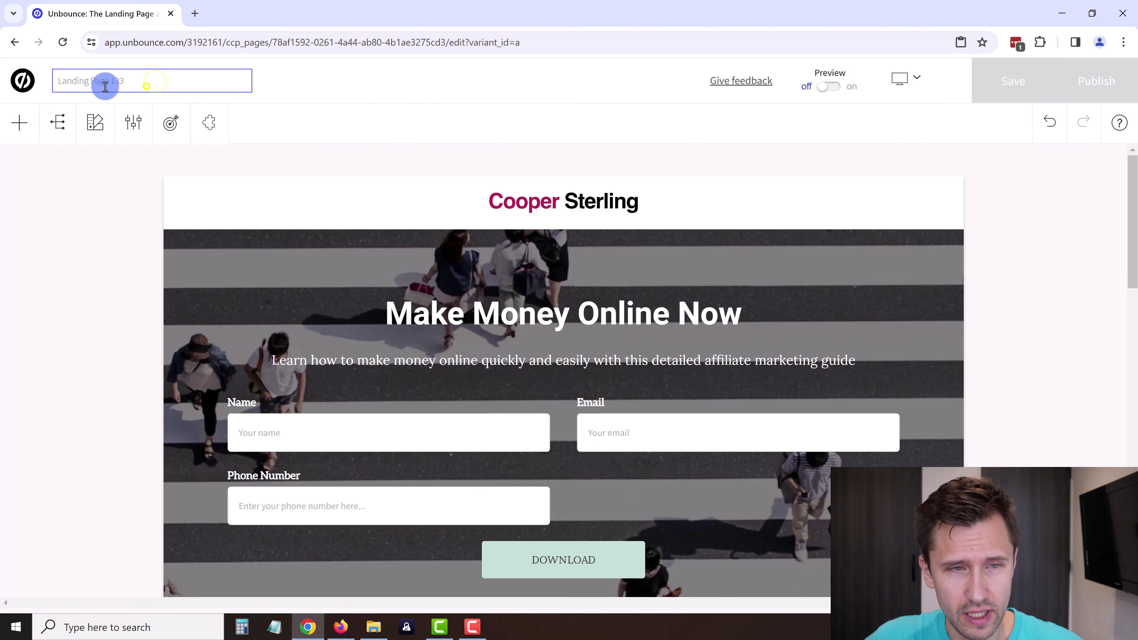
Rename the landing page as "Cooper Sterling YT"
drag(112, 86, 54, 80)
text(Cooper Sterling)
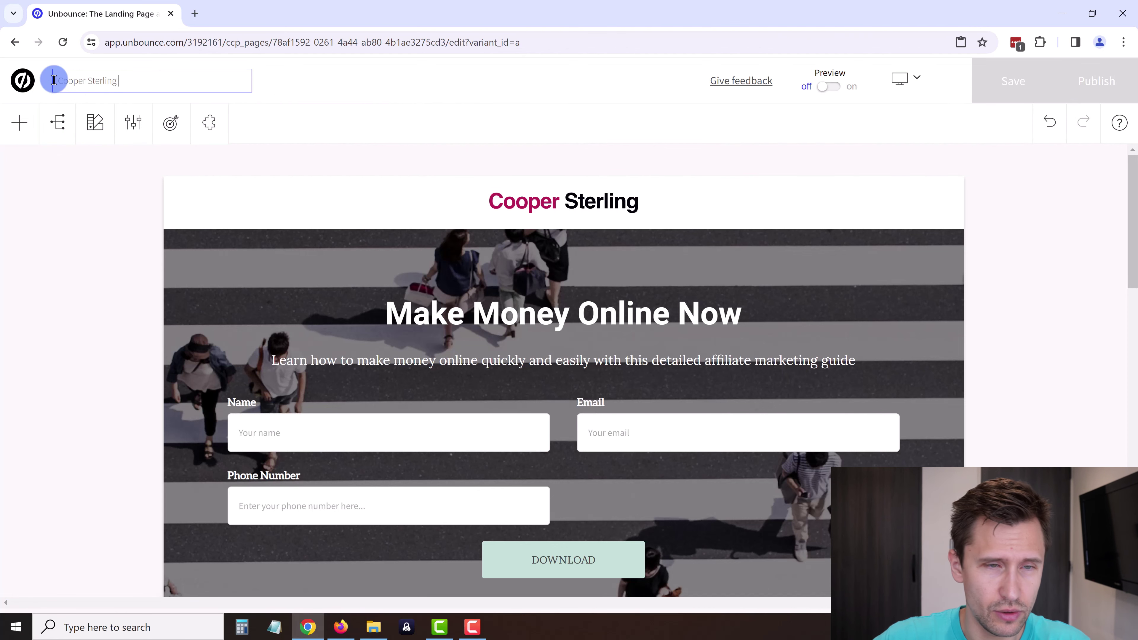
text( YT)
key(Return)
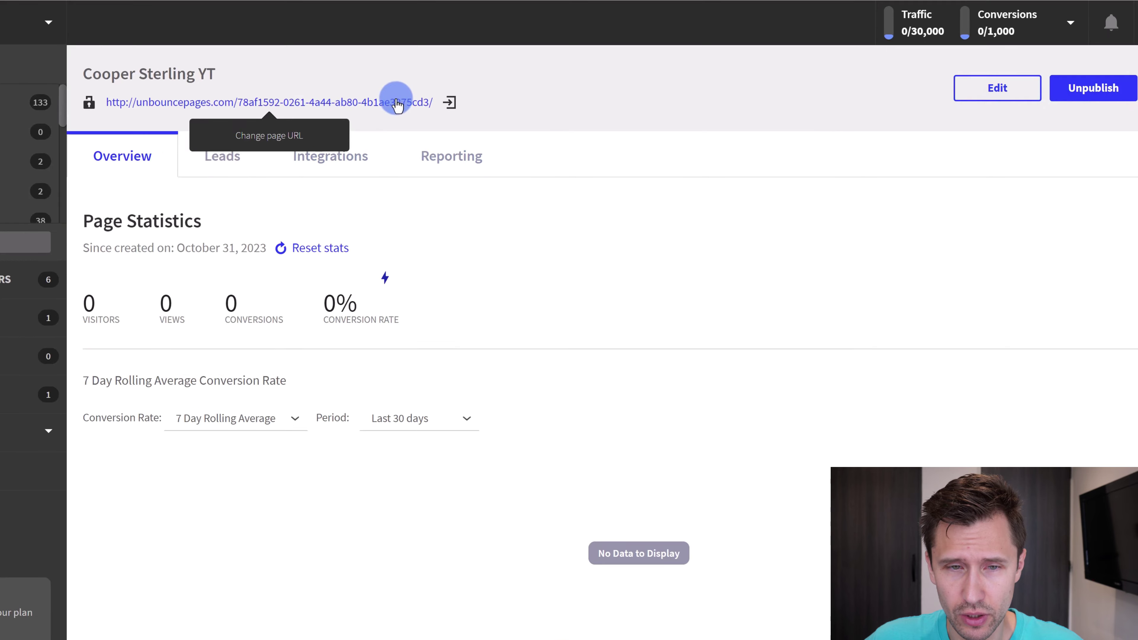
Open the published page in a new tab, examine the domain and path of its URL, and close the tab
click(449, 104)
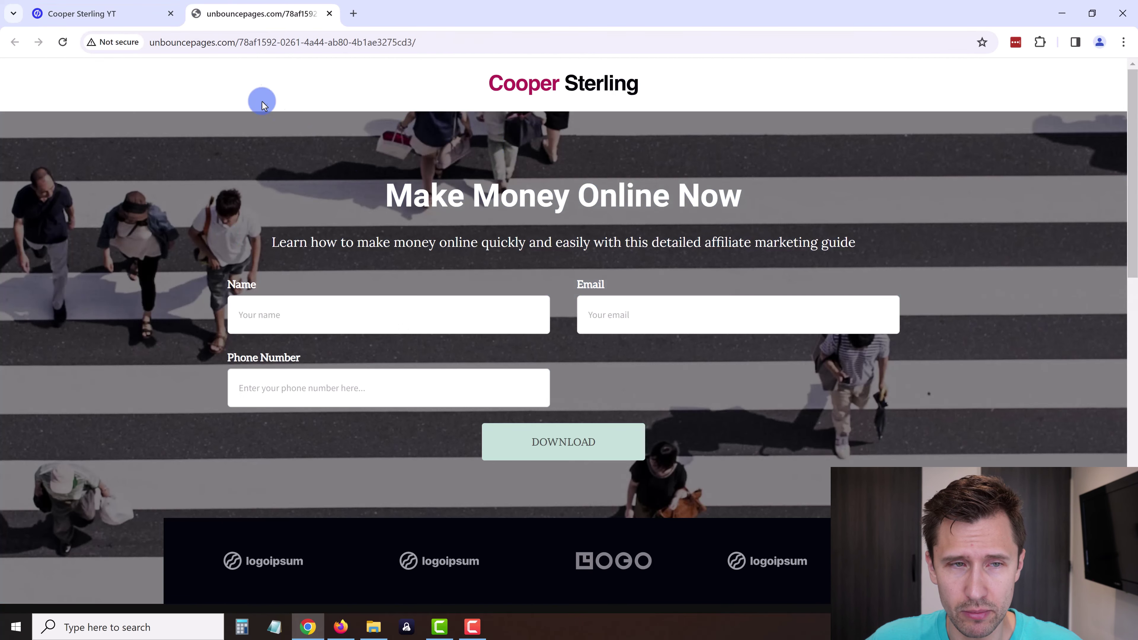
click(192, 39)
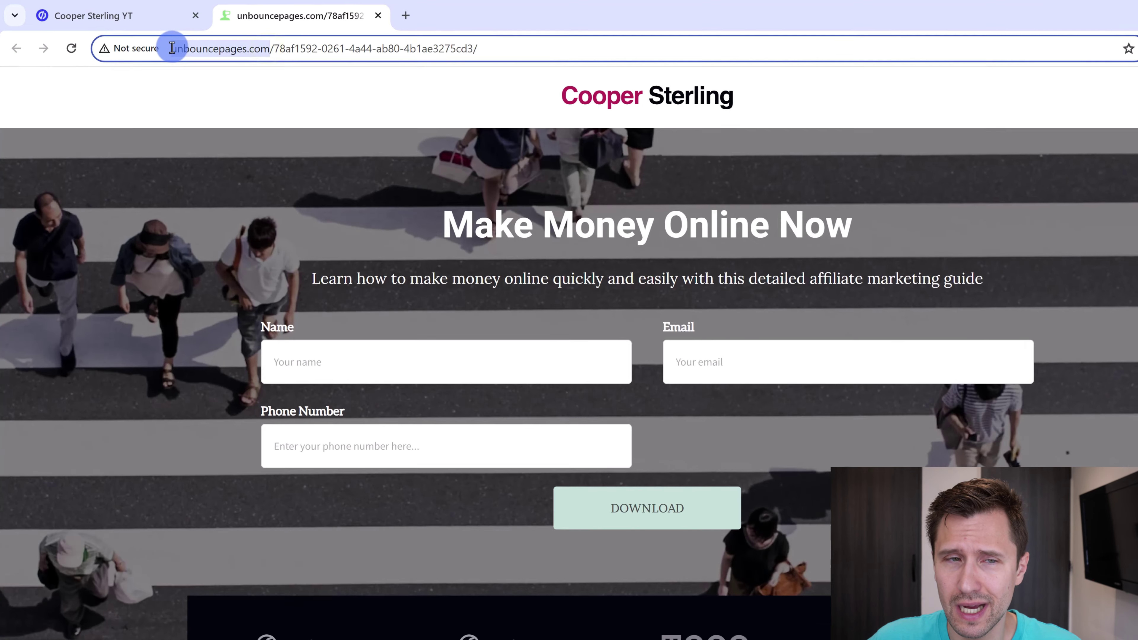
click(222, 45)
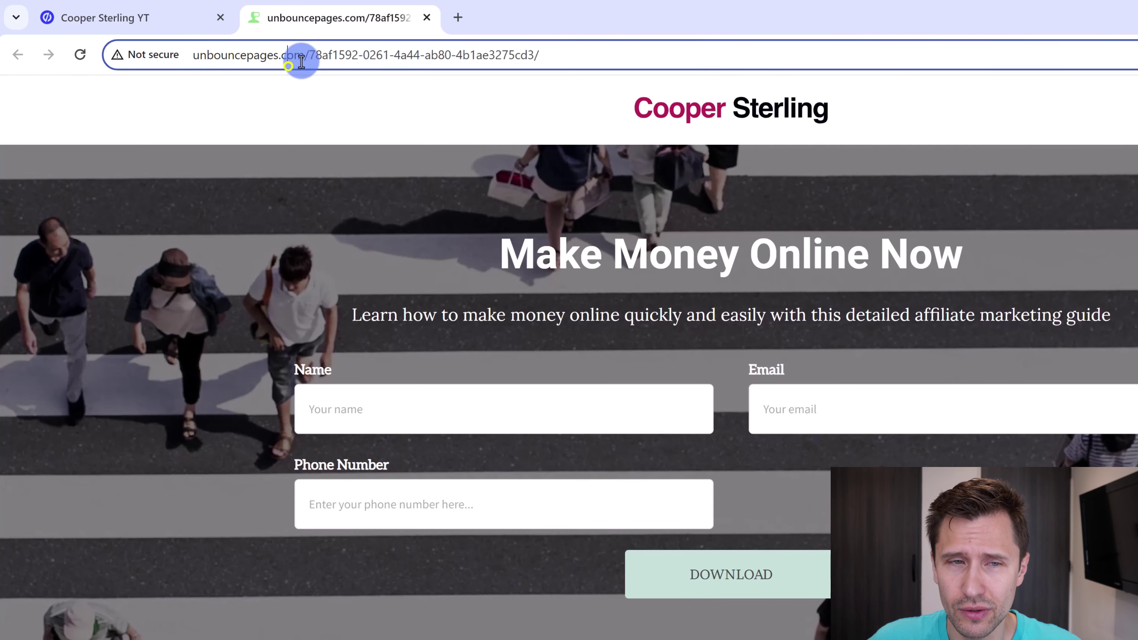
drag(356, 49, 544, 47)
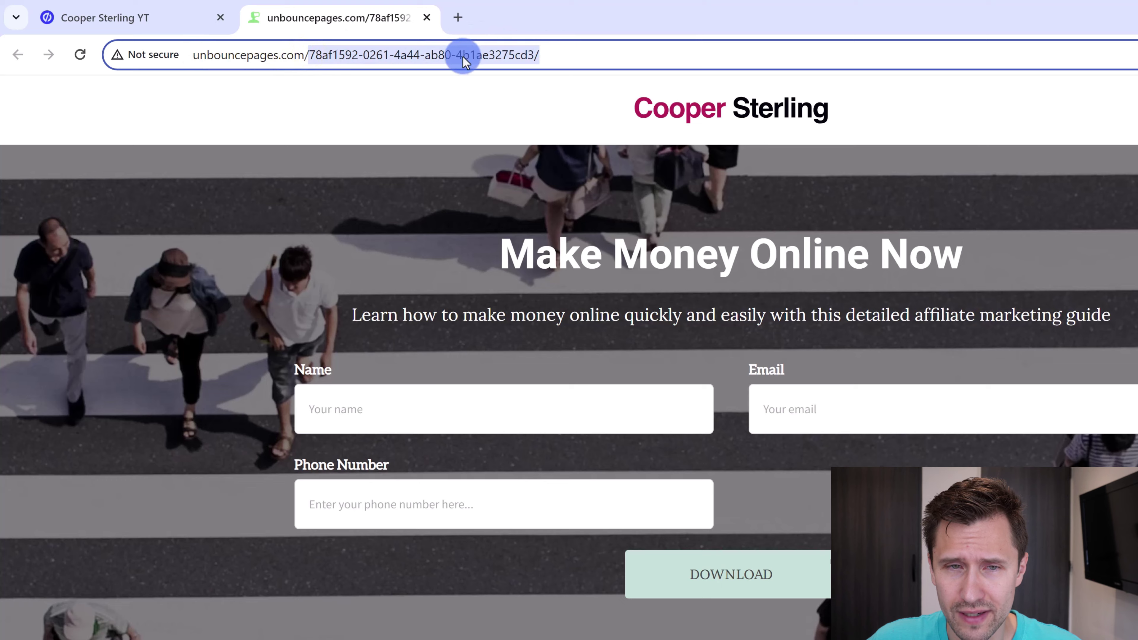
click(491, 54)
click(428, 18)
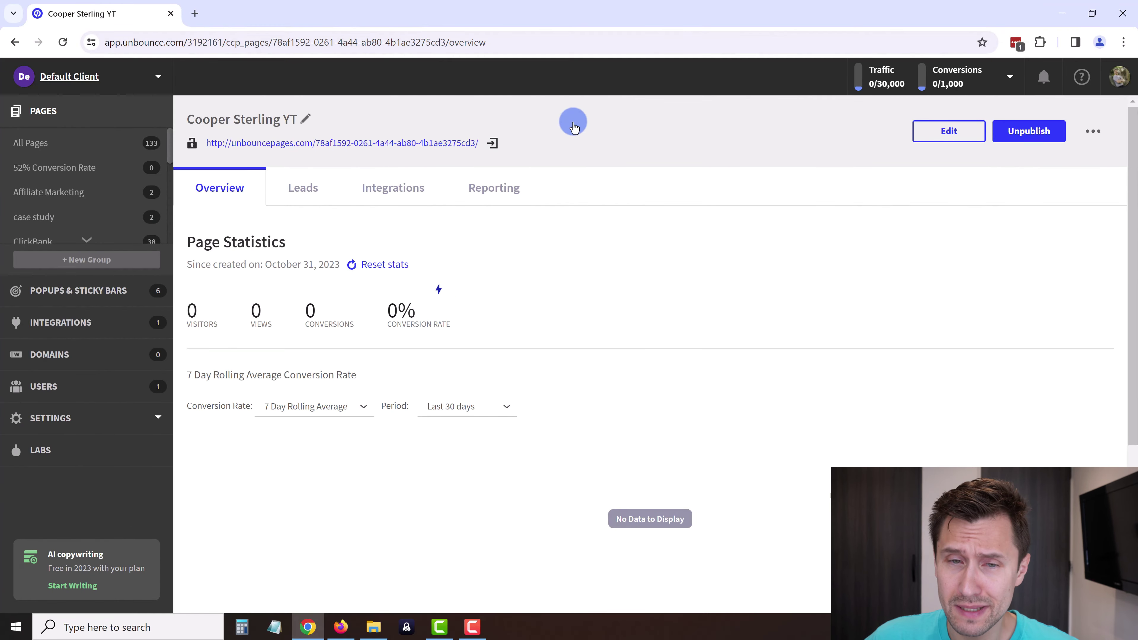
Reopen the published page and review it from the hero section down to the data chart and testimonial
click(495, 142)
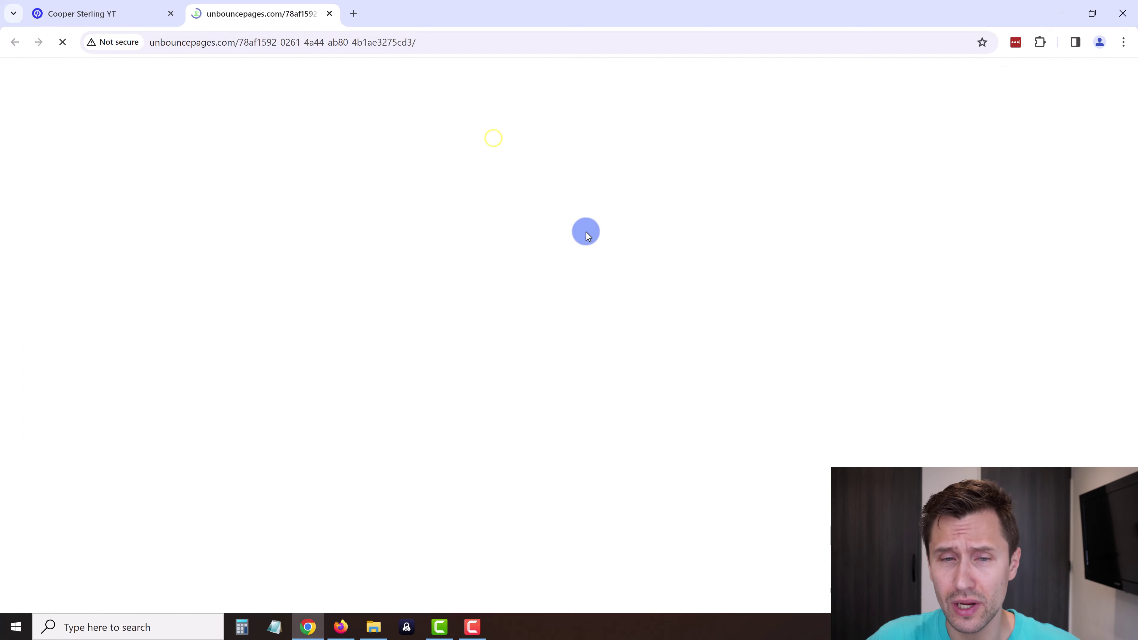
scroll(608, 294, down, 10)
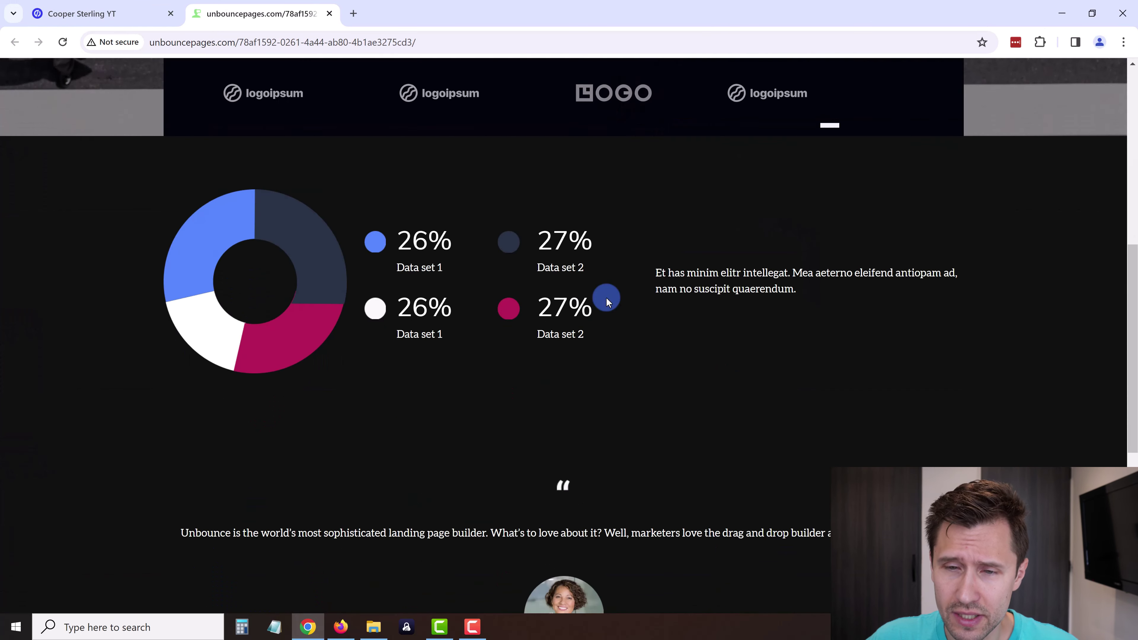
scroll(593, 295, up, 3)
scroll(590, 293, up, 7)
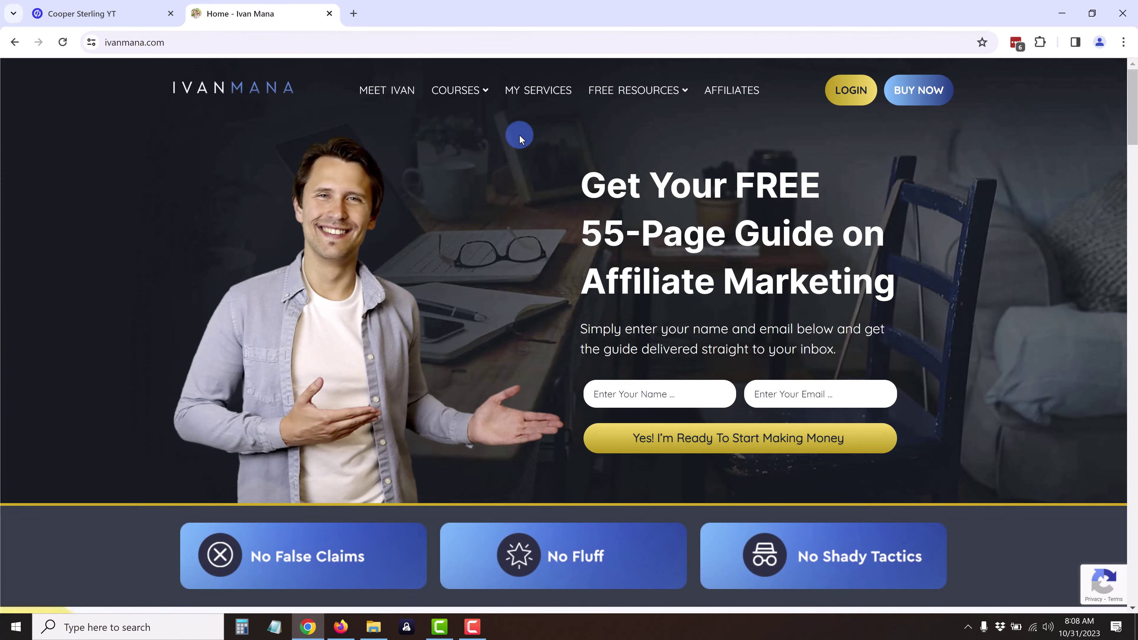
Show the list of courses offered on the affiliate marketing guide website
mouse_move(465, 93)
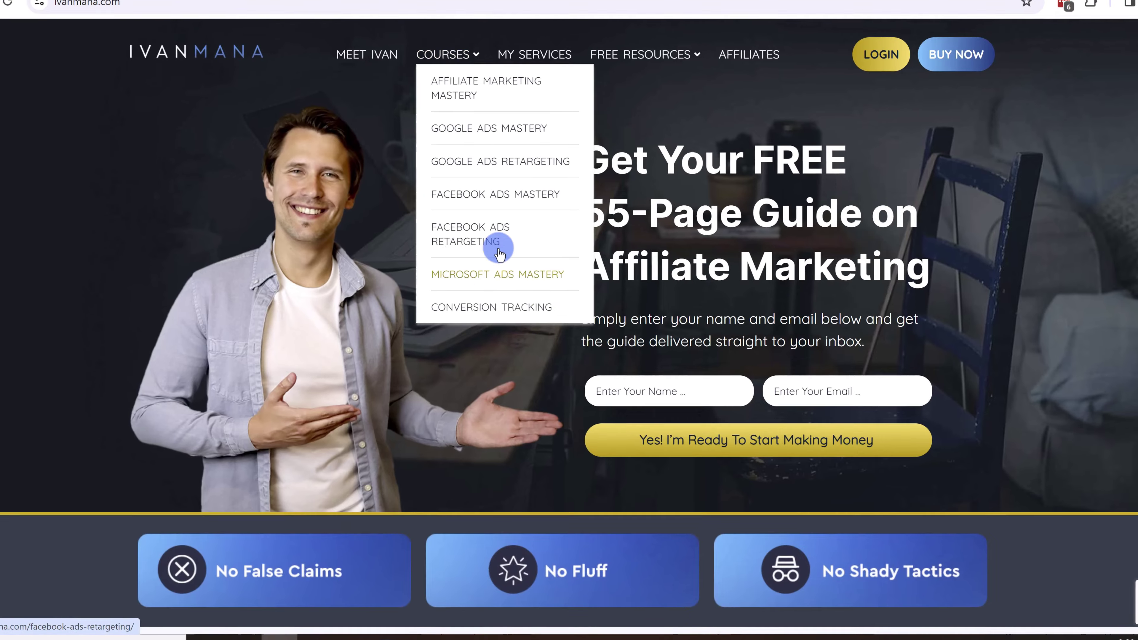